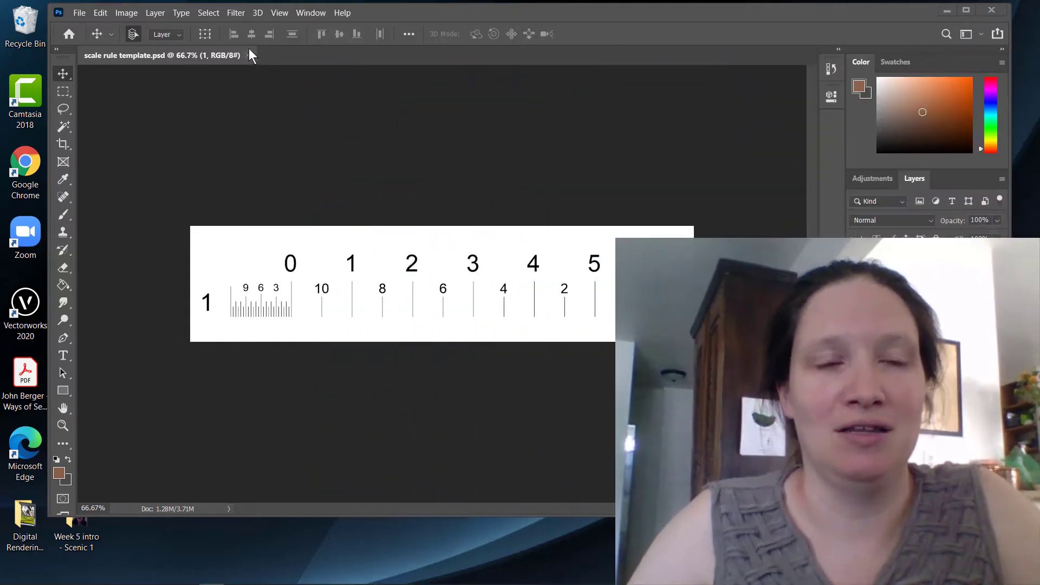
# Step: Close the scale rule template and create a portrait document from the Letter print preset, 8.5 x 11 in at 300 ppi
pyautogui.click(249, 53)
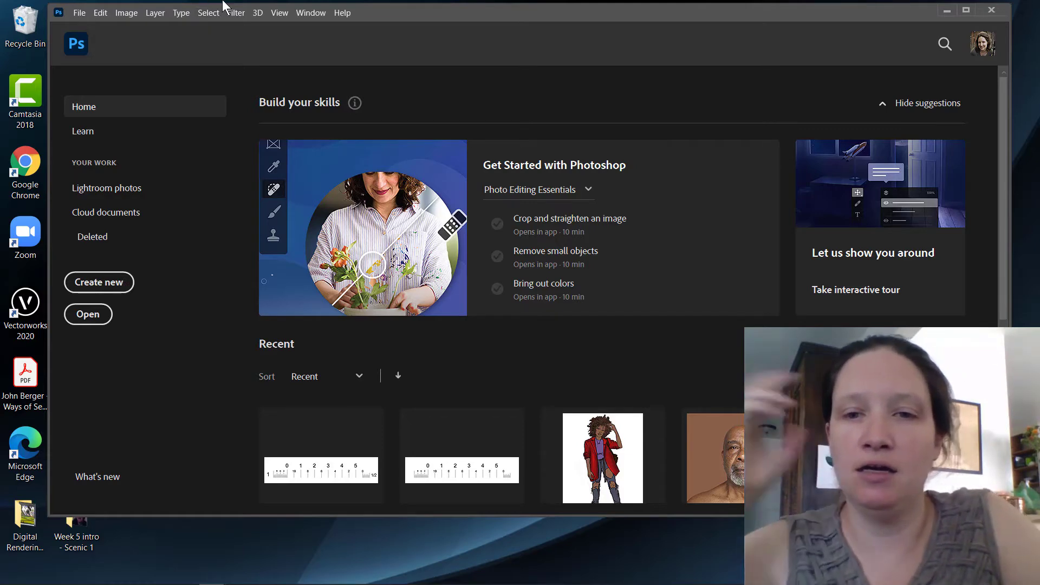
pyautogui.click(101, 284)
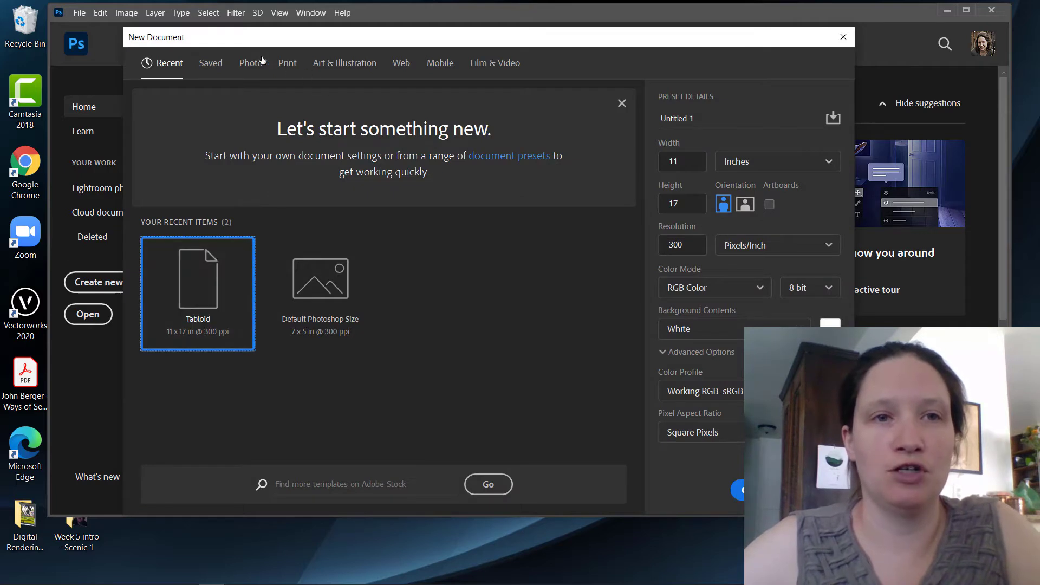
pyautogui.click(282, 63)
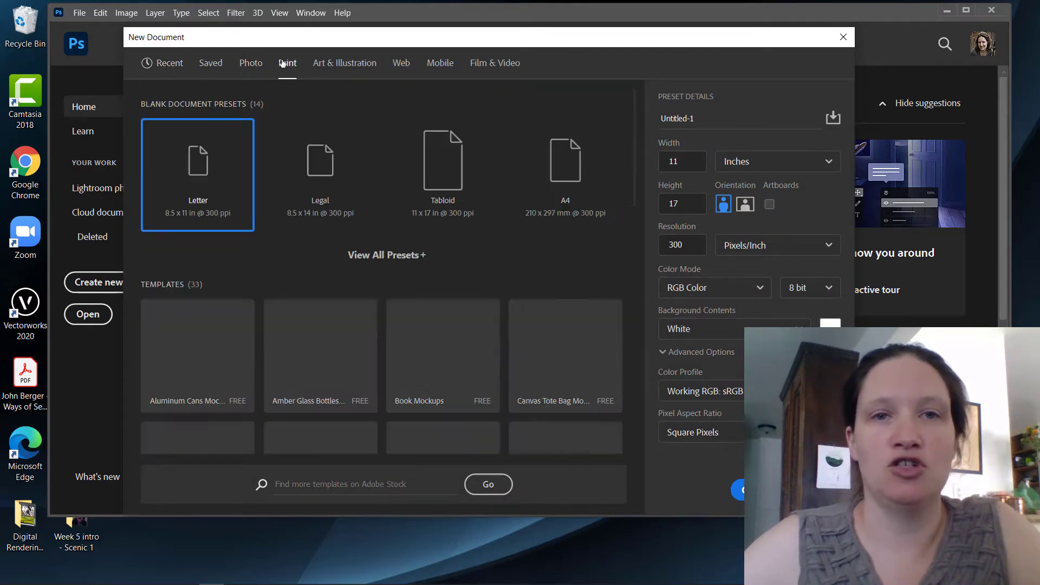
pyautogui.click(216, 163)
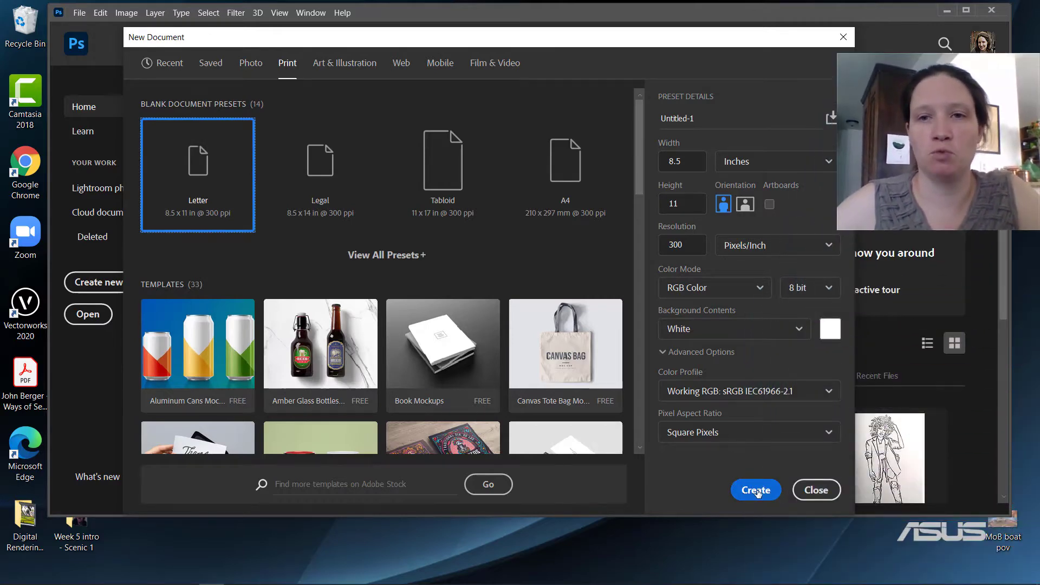
pyautogui.click(757, 491)
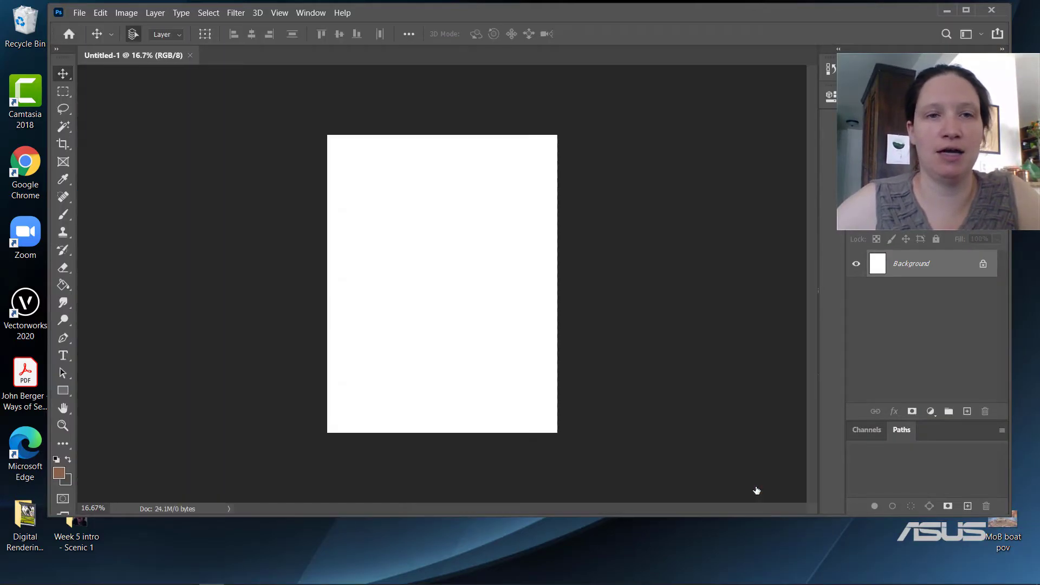
# Step: Save the blank letter-size document on the computer's Desktop as a Photoshop file named "pattern test"
pyautogui.click(79, 13)
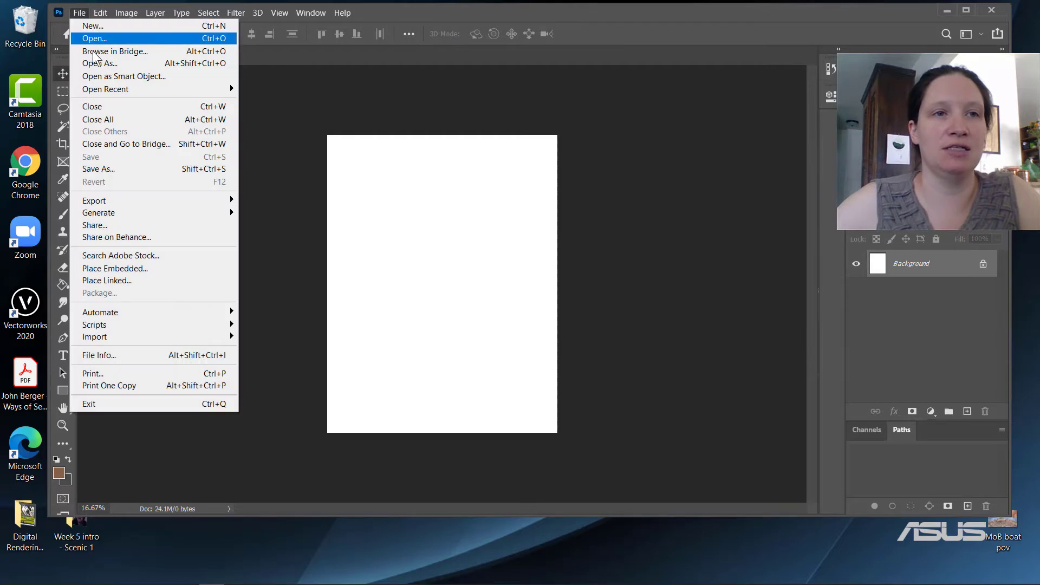
pyautogui.click(100, 169)
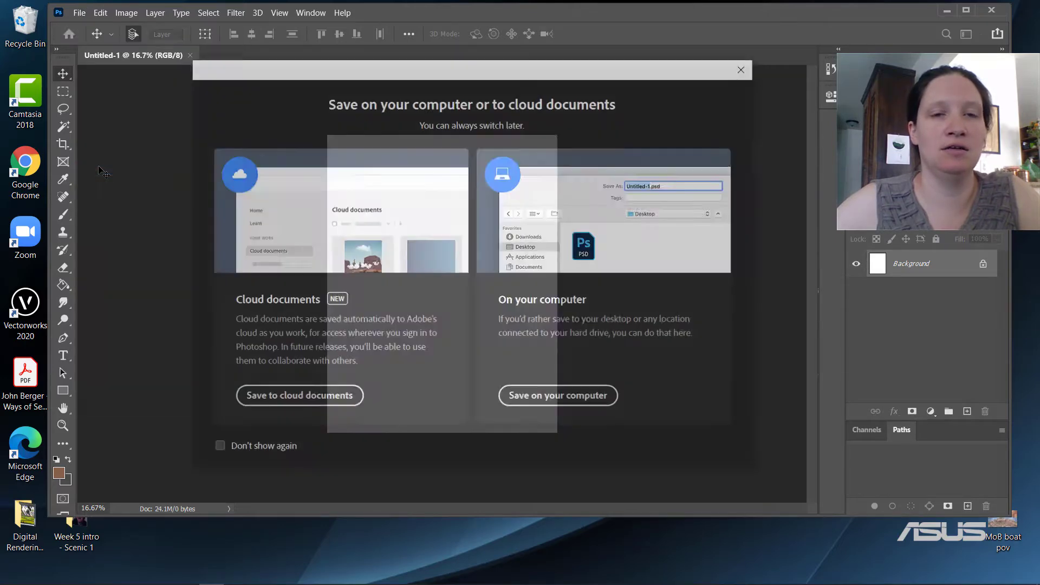
pyautogui.click(570, 396)
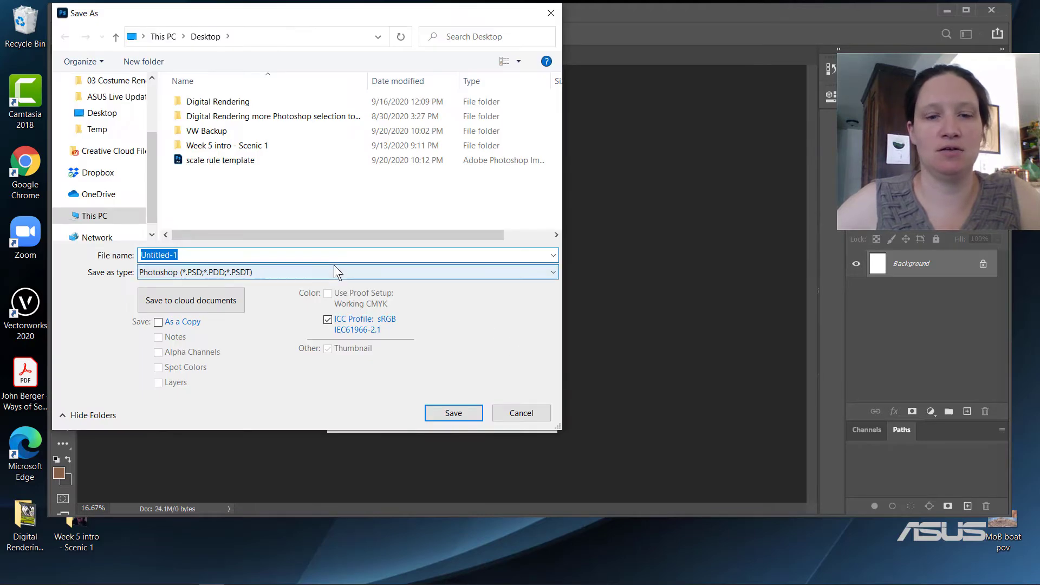
pyautogui.write('pattern ')
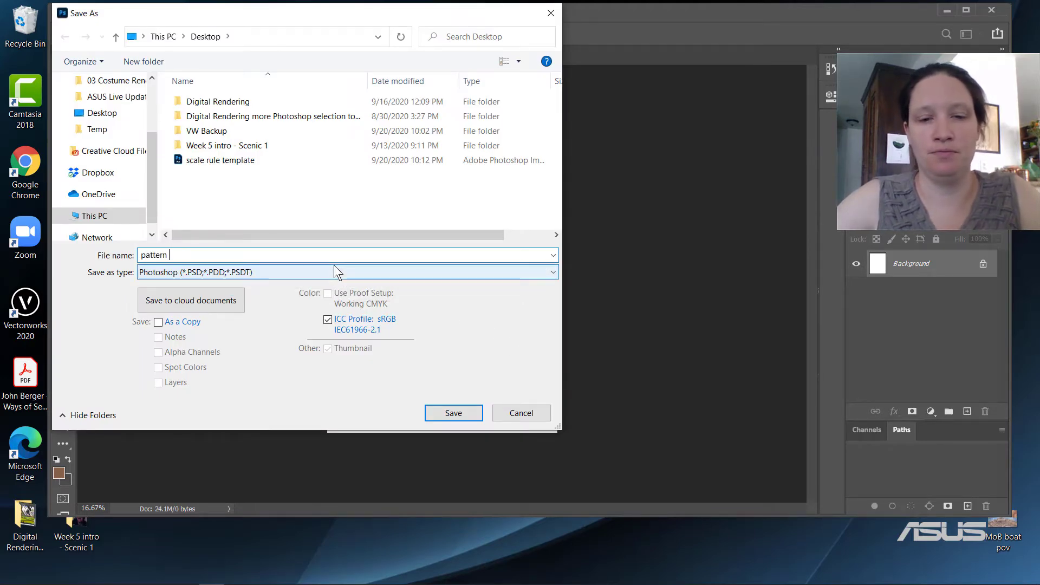
pyautogui.write('test')
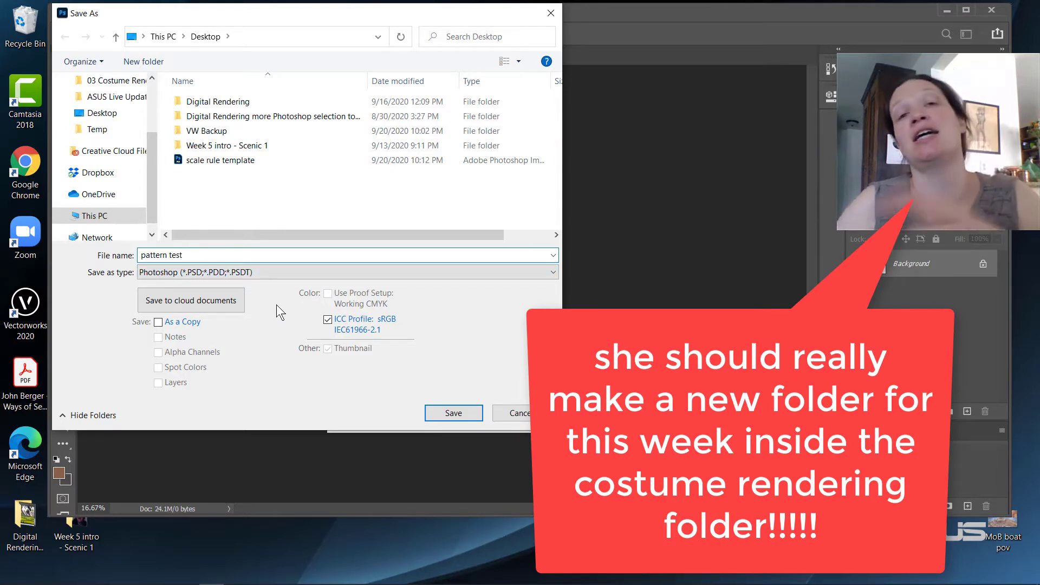
pyautogui.click(456, 412)
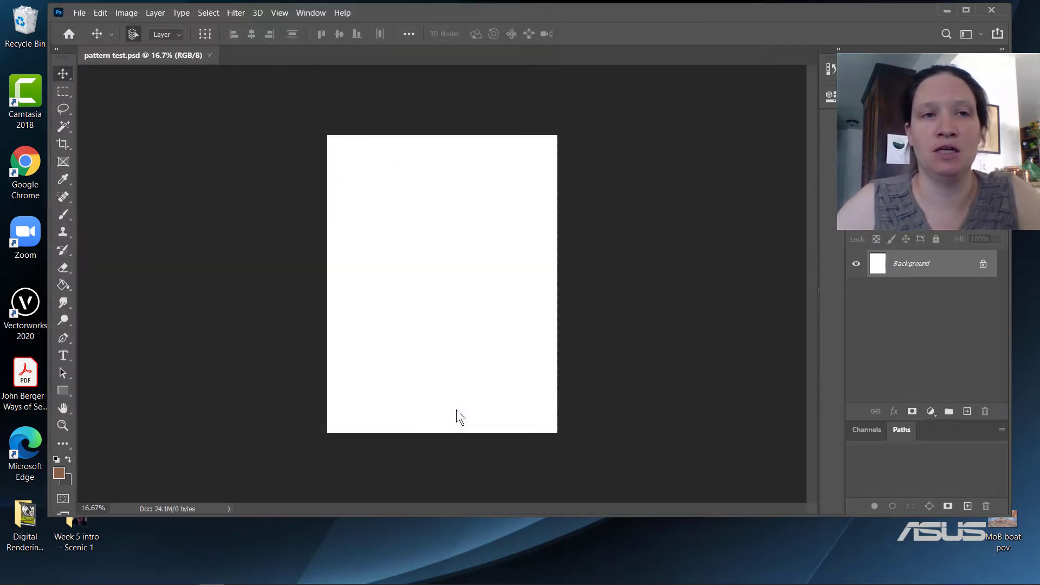
# Step: Create a second document 3 inches wide and 3 inches high at 150 pixels/inch with a white background
pyautogui.click(79, 12)
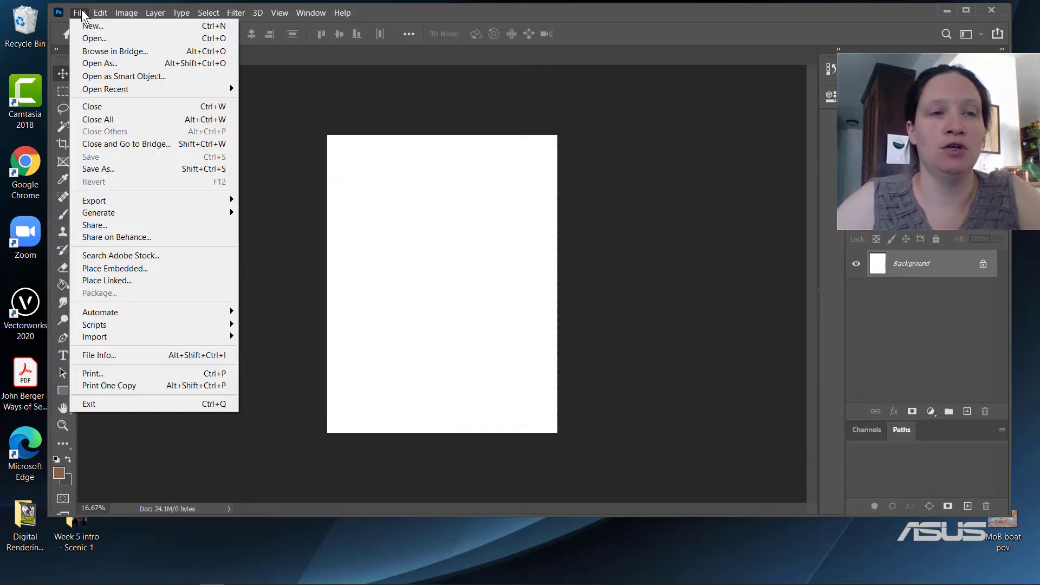
pyautogui.click(89, 27)
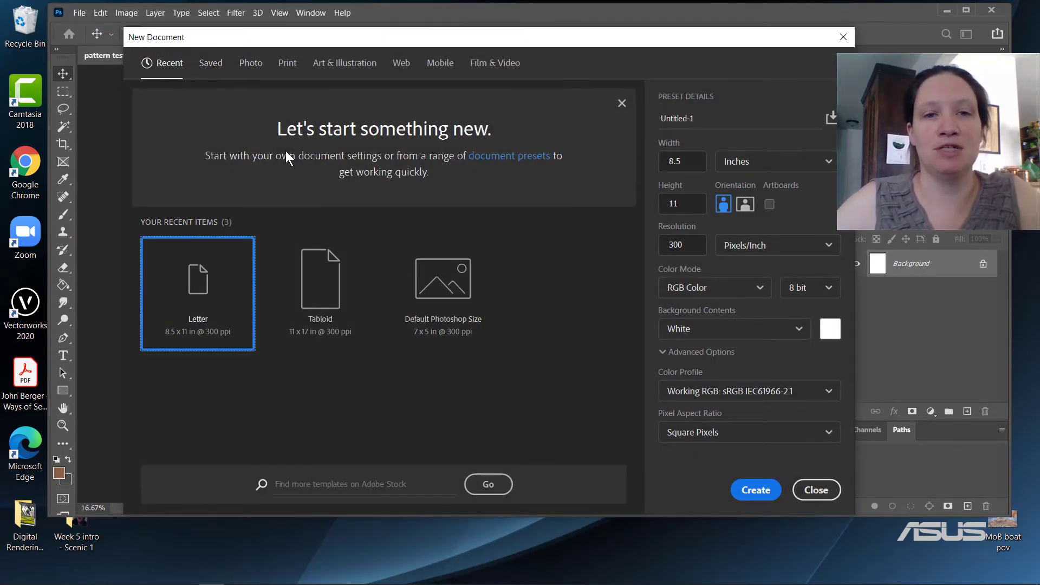
pyautogui.click(757, 121)
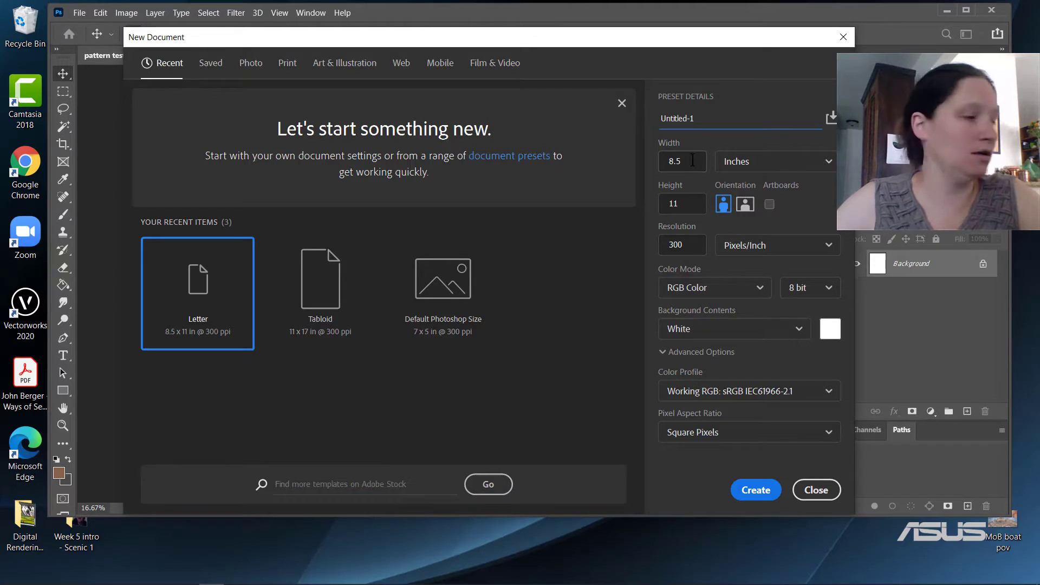
pyautogui.moveTo(695, 168); pyautogui.dragTo(653, 160)
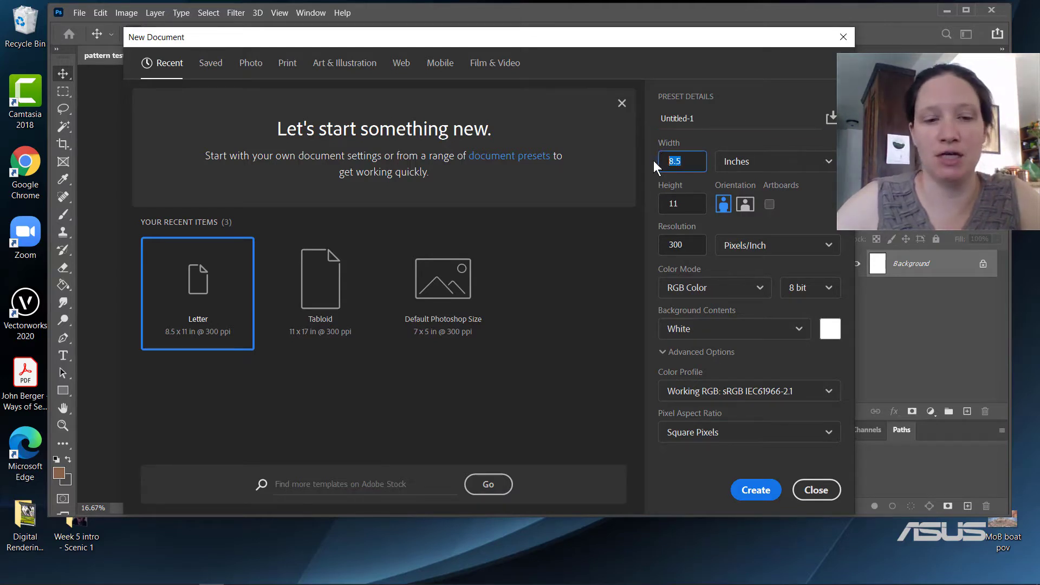
pyautogui.write('3')
pyautogui.press('Tab')
pyautogui.write('3')
pyautogui.press('Tab')
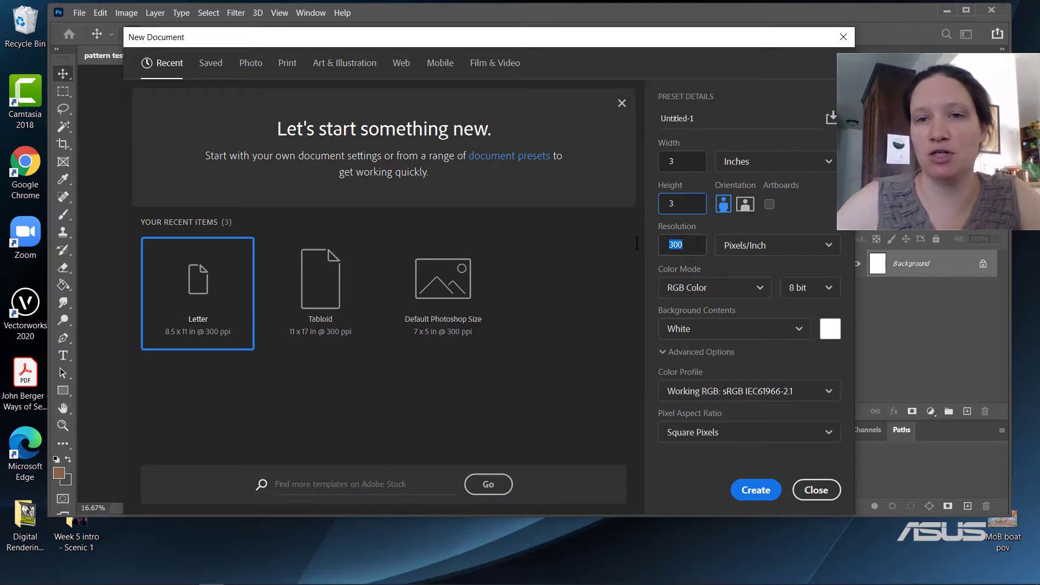
pyautogui.write('150')
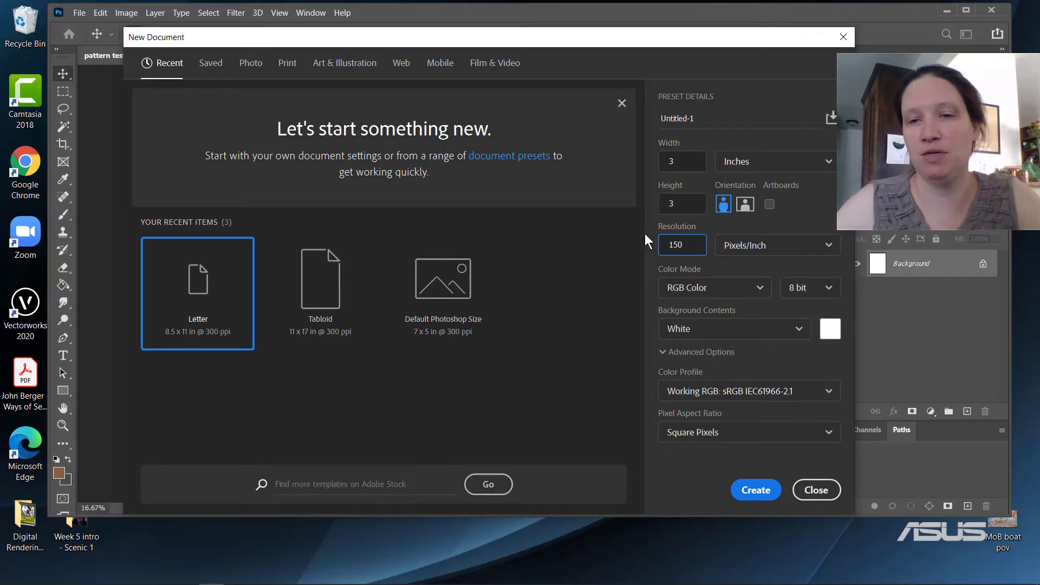
pyautogui.click(817, 245)
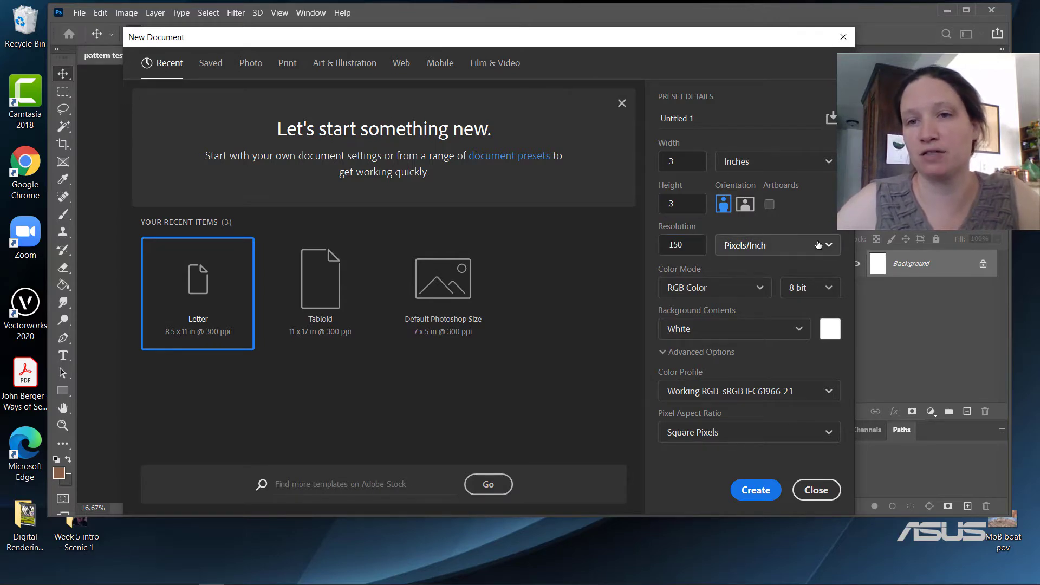
pyautogui.click(831, 222)
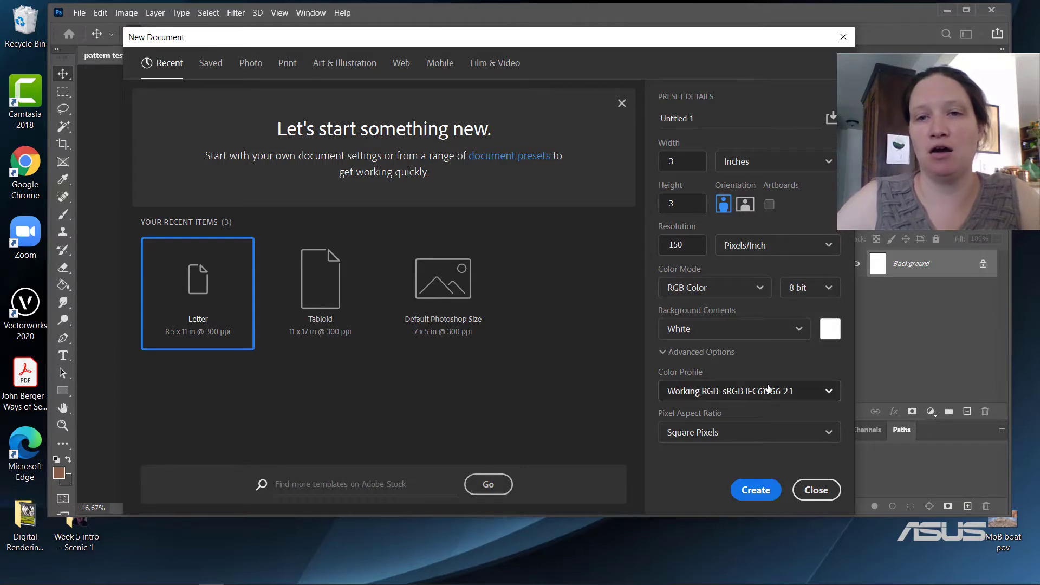
pyautogui.click(746, 491)
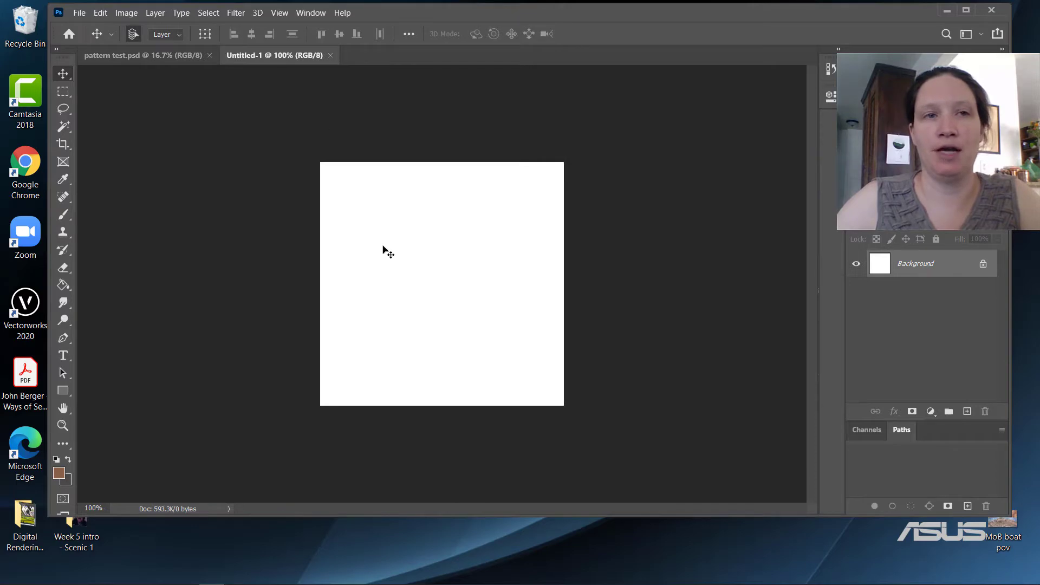
# Step: Save the 3 x 3 inch document on the computer's Desktop as a Photoshop file named "pattern sample"
pyautogui.click(78, 13)
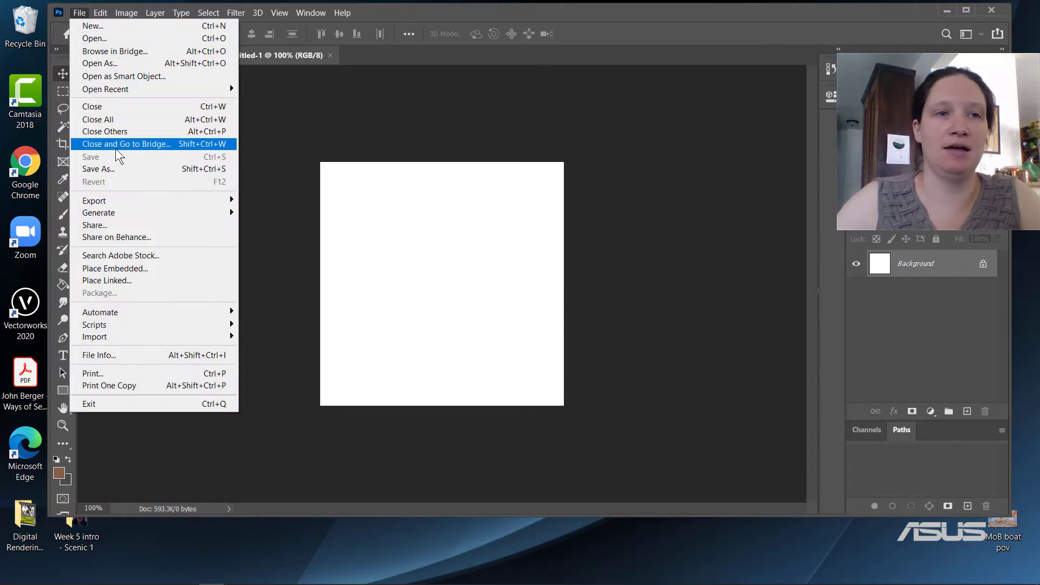
pyautogui.click(115, 170)
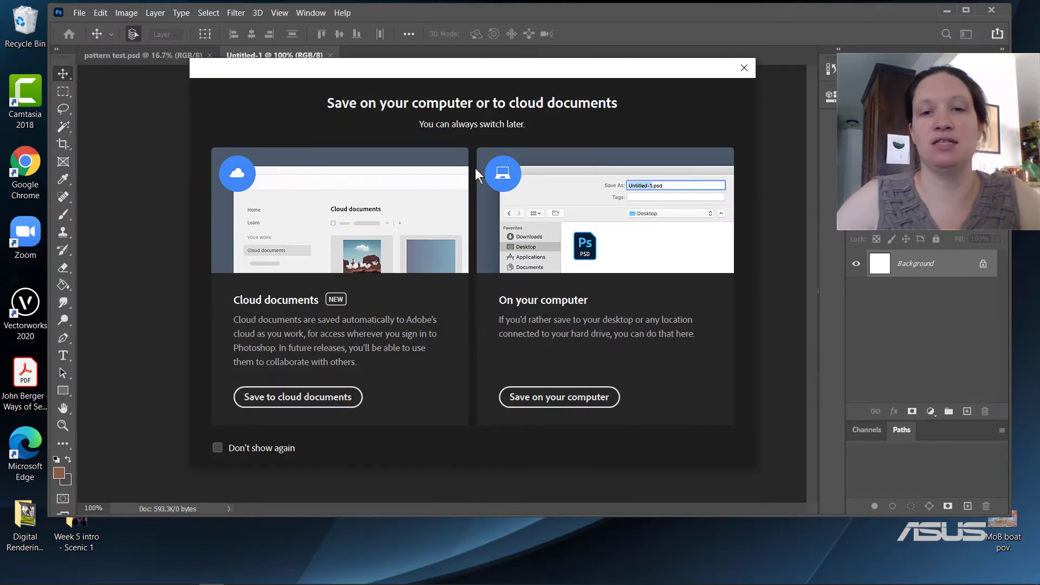
pyautogui.click(550, 400)
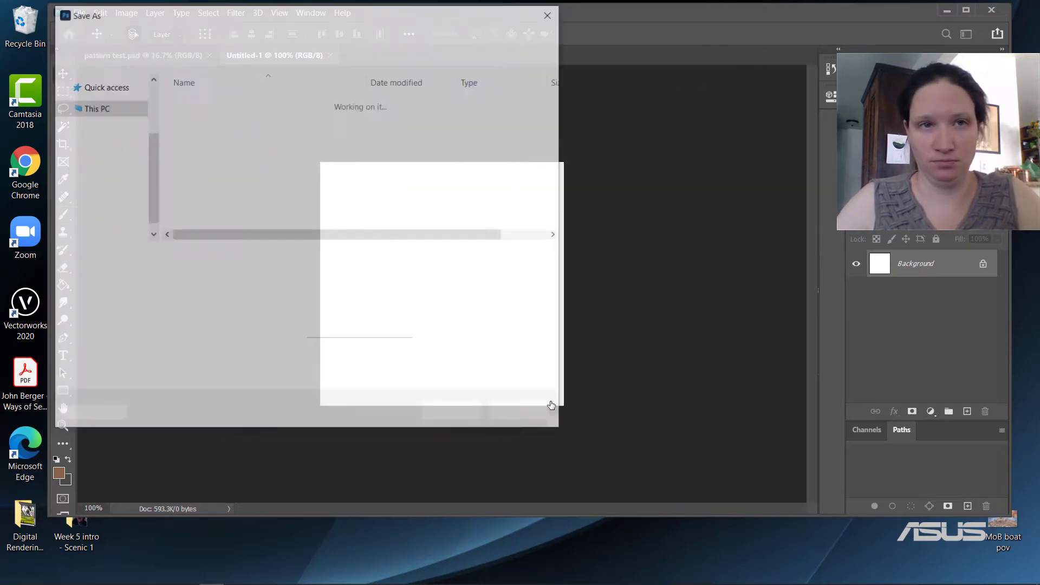
pyautogui.write('patter')
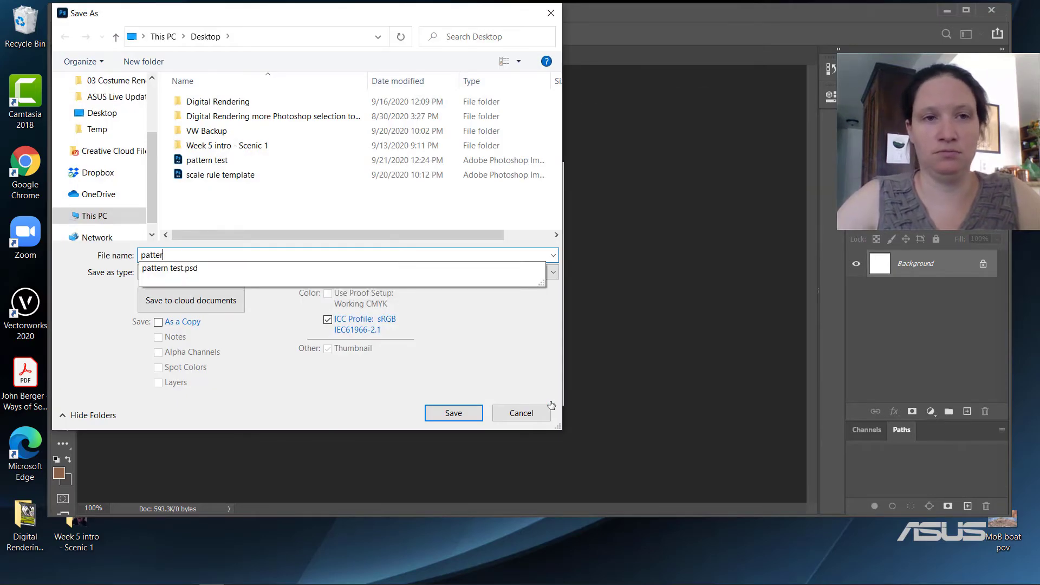
pyautogui.write('n ')
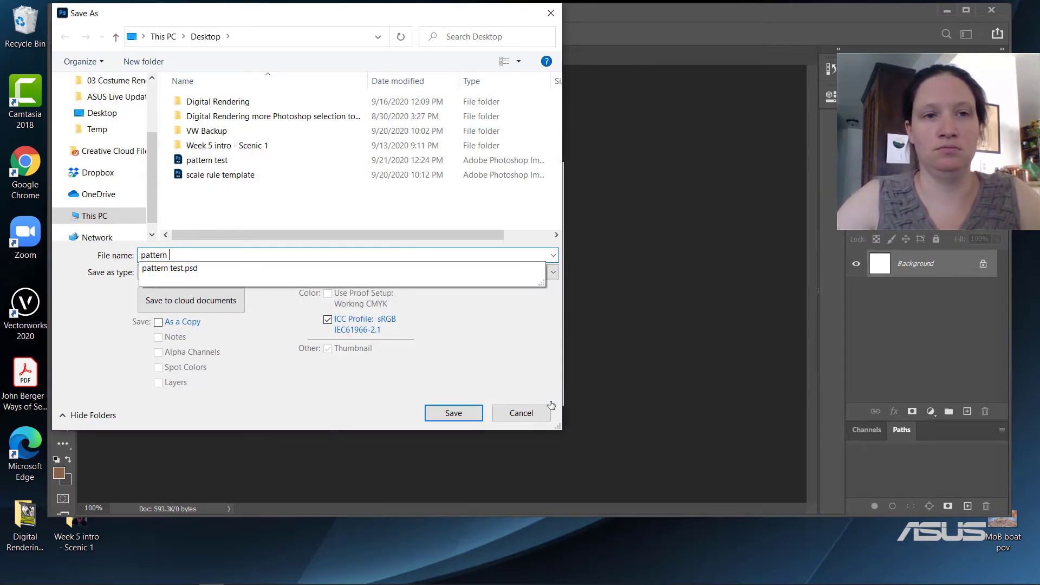
pyautogui.write('ta')
pyautogui.press('BackSpace')
pyautogui.press('BackSpace')
pyautogui.write('sample')
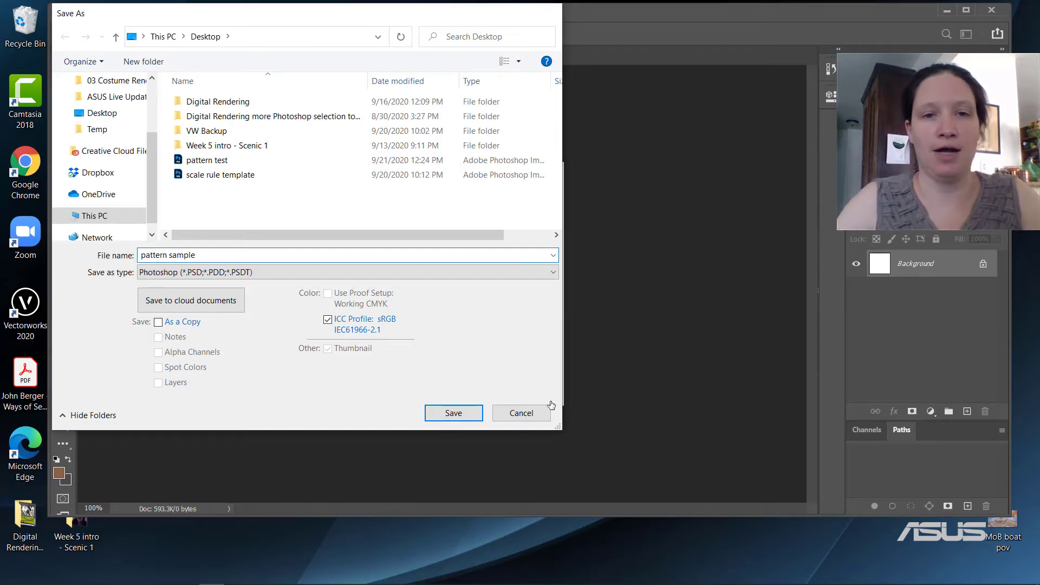
pyautogui.press('Return')
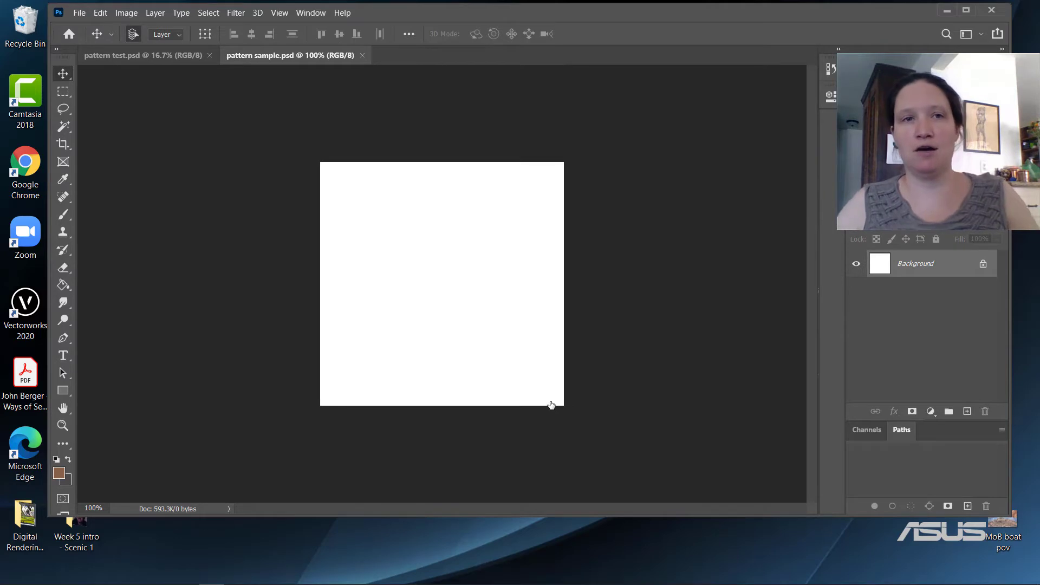
# Step: Switch to the pattern test document, add a new empty layer and select the whole canvas
pyautogui.click(93, 55)
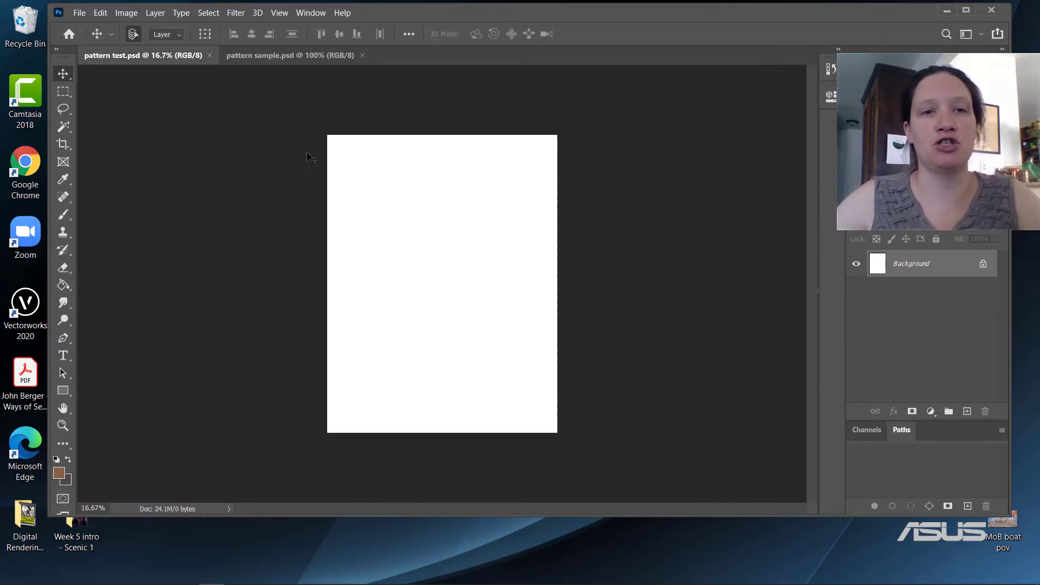
pyautogui.click(967, 412)
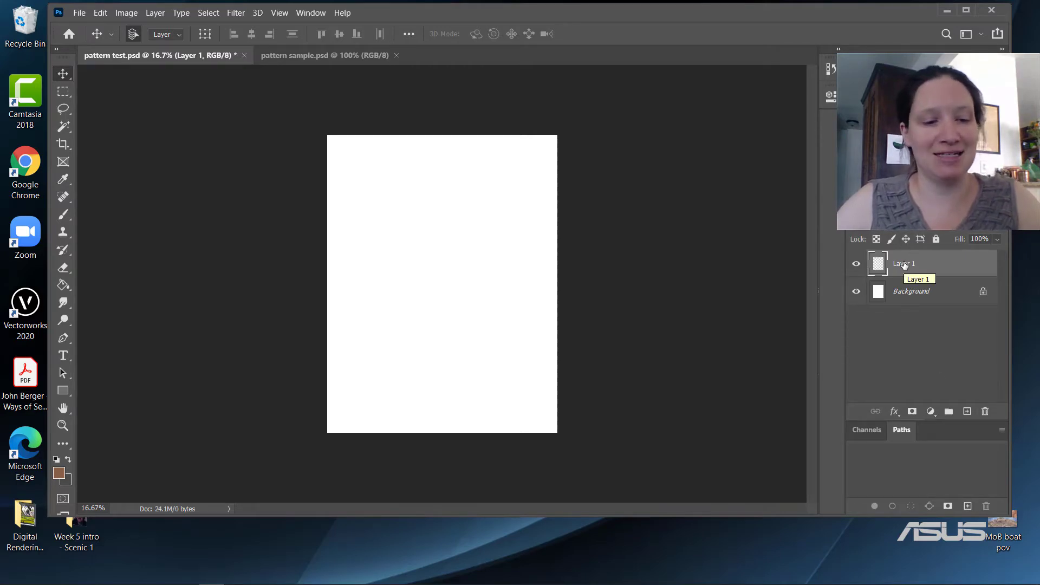
pyautogui.hotkey('ctrl', 'a')
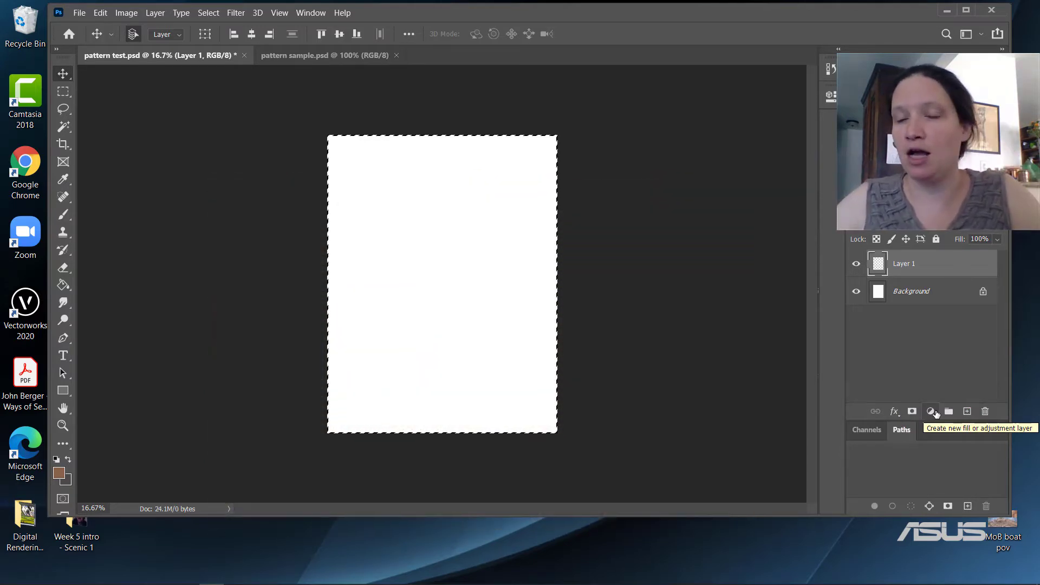
# Step: Add a Pattern fill layer covering the whole selected canvas and move its settings dialog clear of the artwork
pyautogui.click(936, 413)
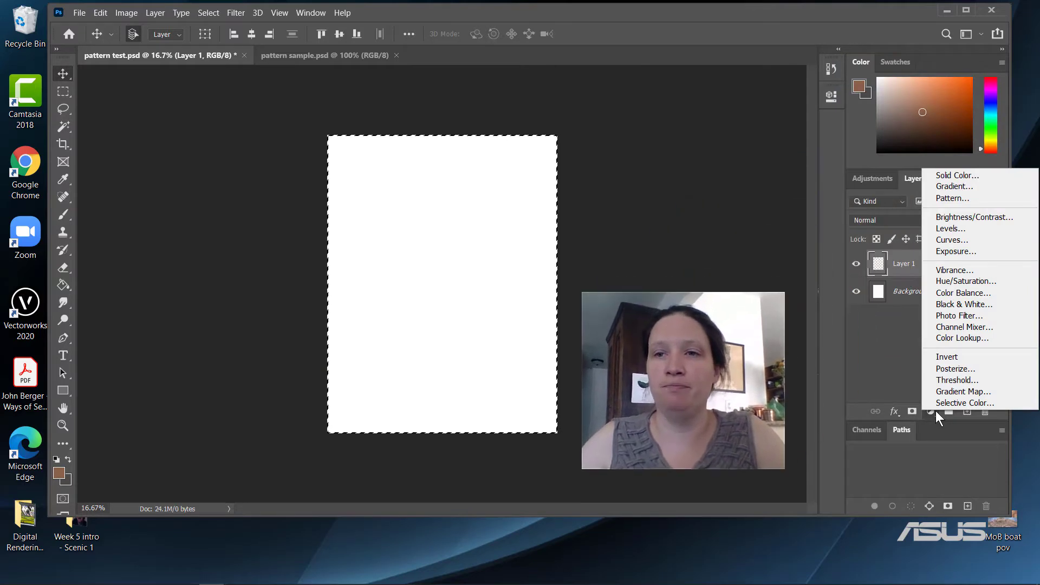
pyautogui.click(941, 198)
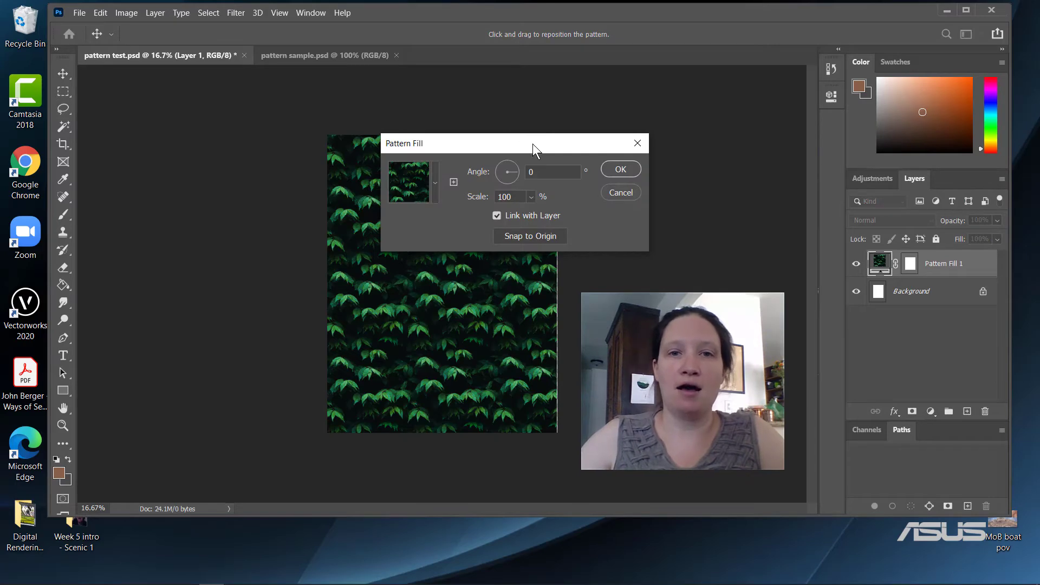
pyautogui.moveTo(532, 145); pyautogui.dragTo(706, 110)
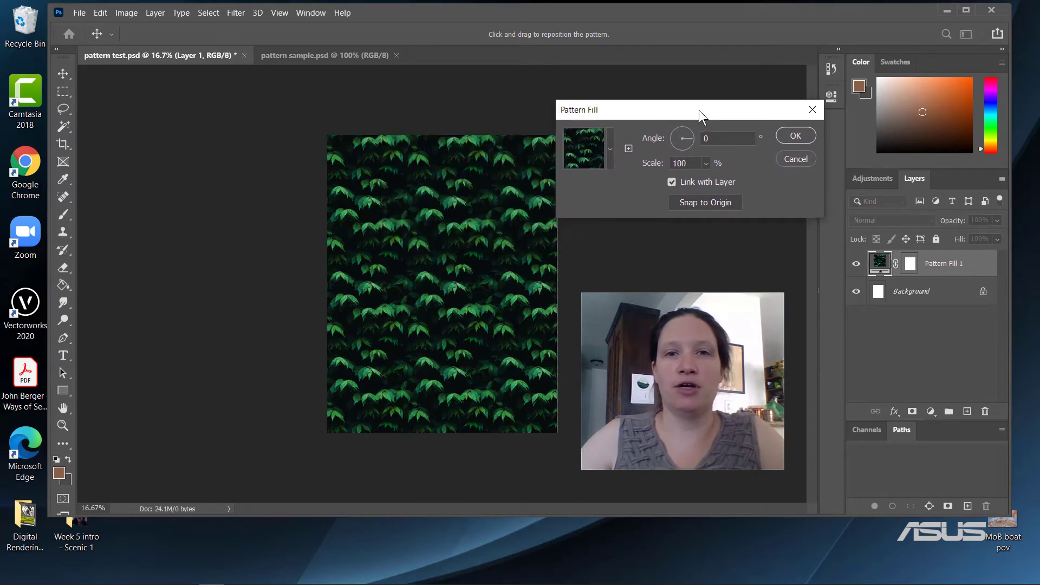
# Step: Preview several leaf patterns from the Trees group on the canvas, ending with the second dark-leaf pattern
pyautogui.click(609, 142)
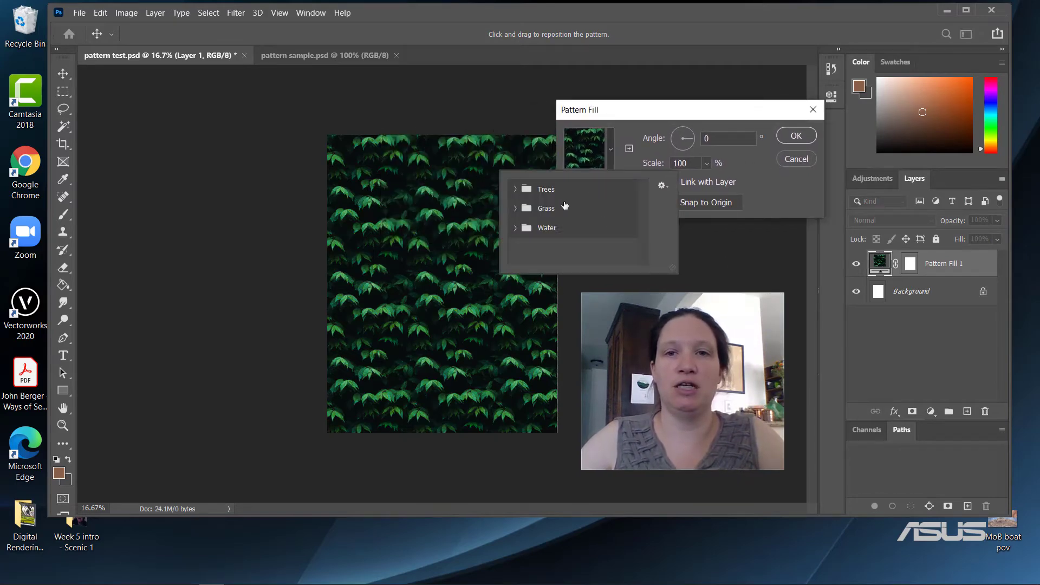
pyautogui.click(516, 189)
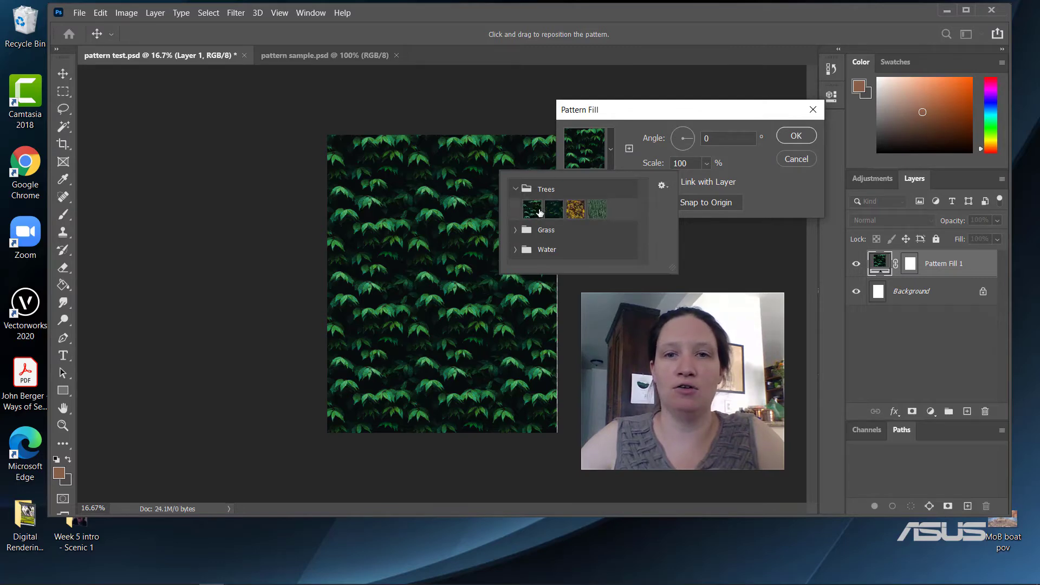
pyautogui.click(574, 211)
pyautogui.click(531, 209)
pyautogui.click(545, 211)
# Step: Preview the three patterns of the Water group on the canvas, ending with the pale green one
pyautogui.click(515, 250)
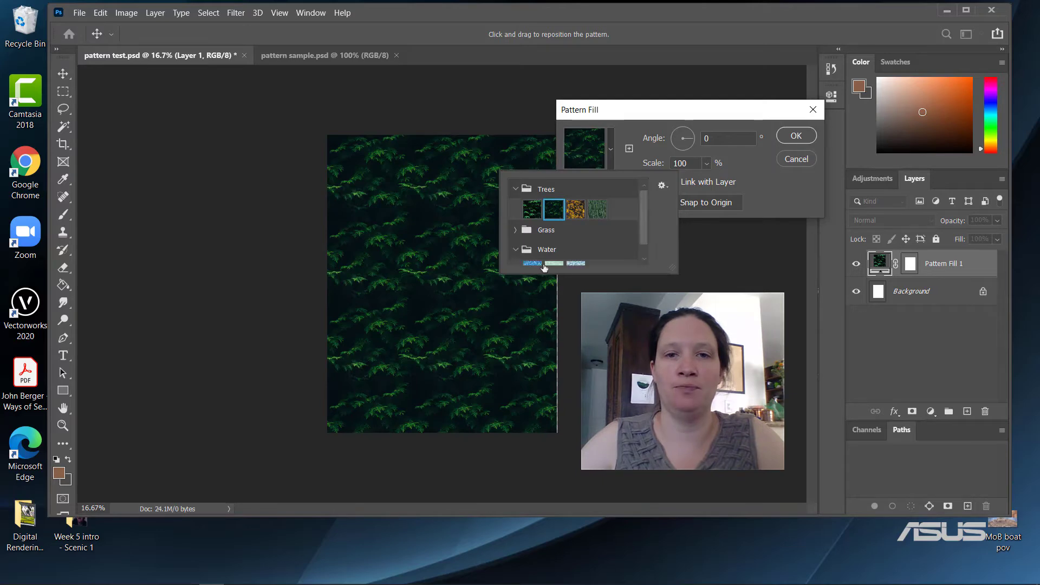
pyautogui.scroll(-1, 588, 240)
pyautogui.click(569, 259)
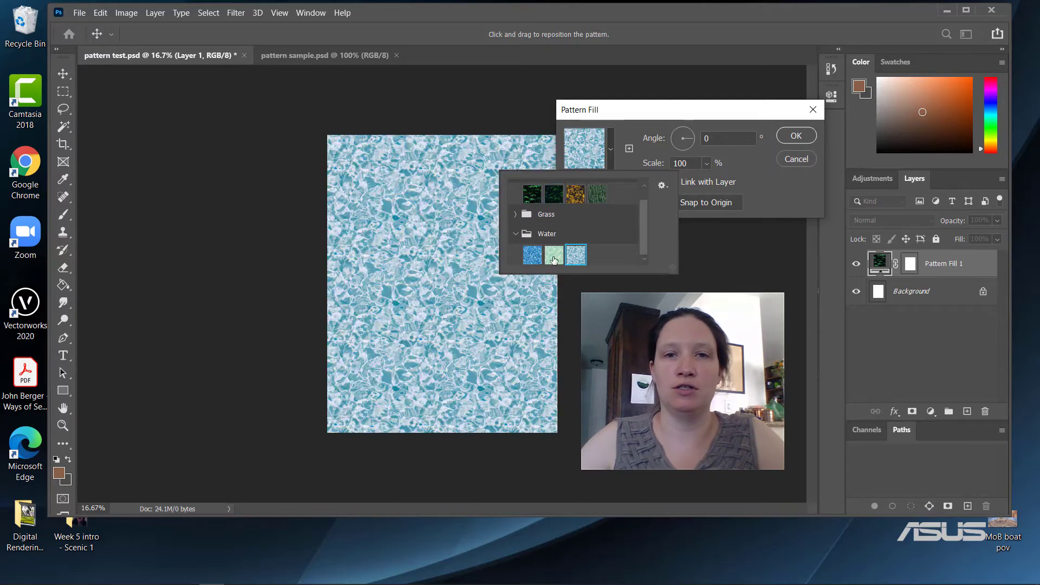
pyautogui.click(528, 257)
pyautogui.click(559, 258)
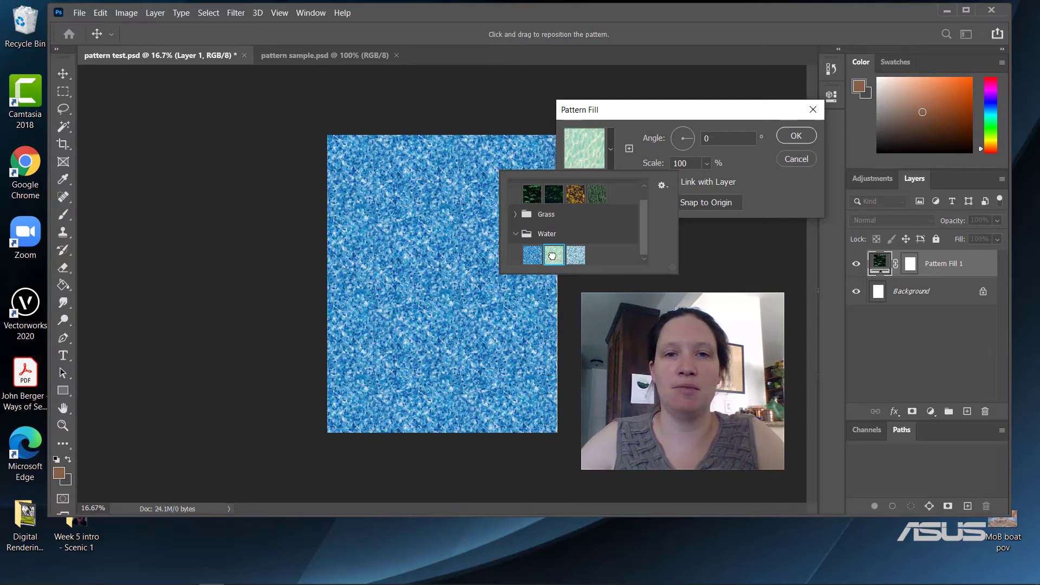
# Step: Preview the patterns of the Grass group on the canvas, including the brown and the green grass
pyautogui.click(512, 215)
pyautogui.click(532, 235)
pyautogui.click(554, 235)
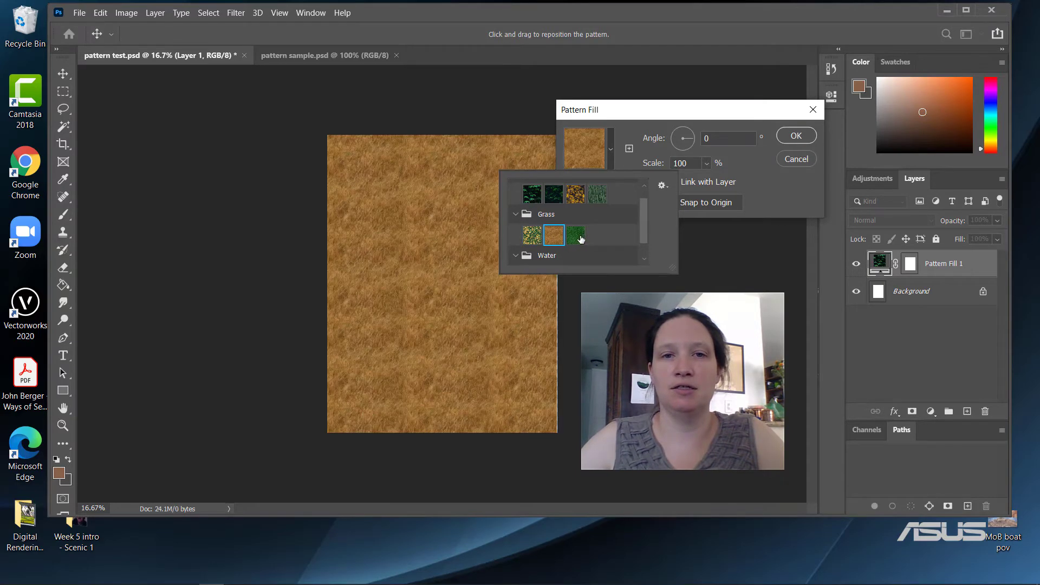
pyautogui.click(577, 233)
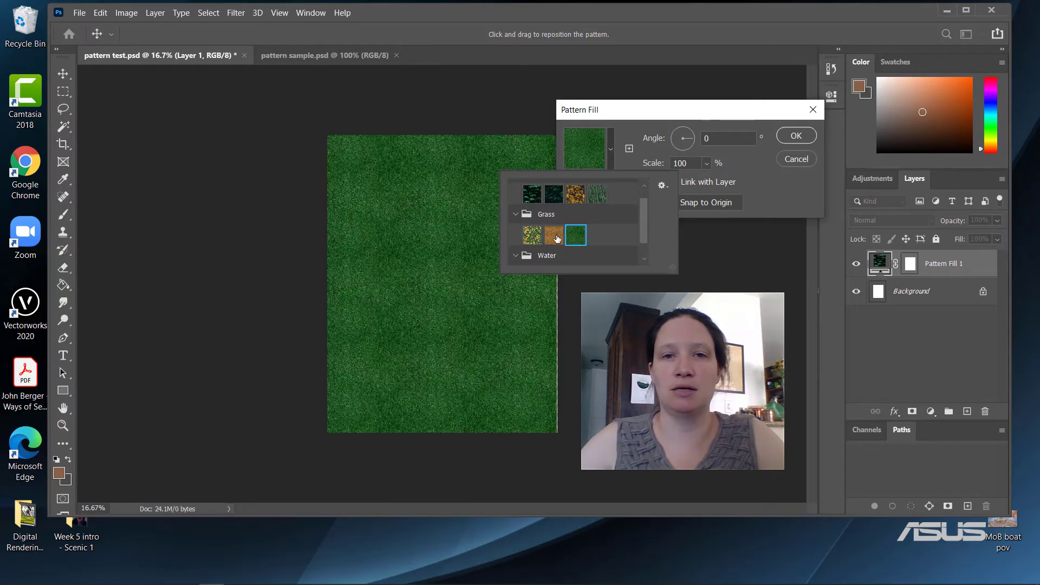
pyautogui.click(557, 240)
# Step: Choose the first dark green leaf pattern in the Trees group at 100% scale and apply the pattern fill
pyautogui.click(538, 193)
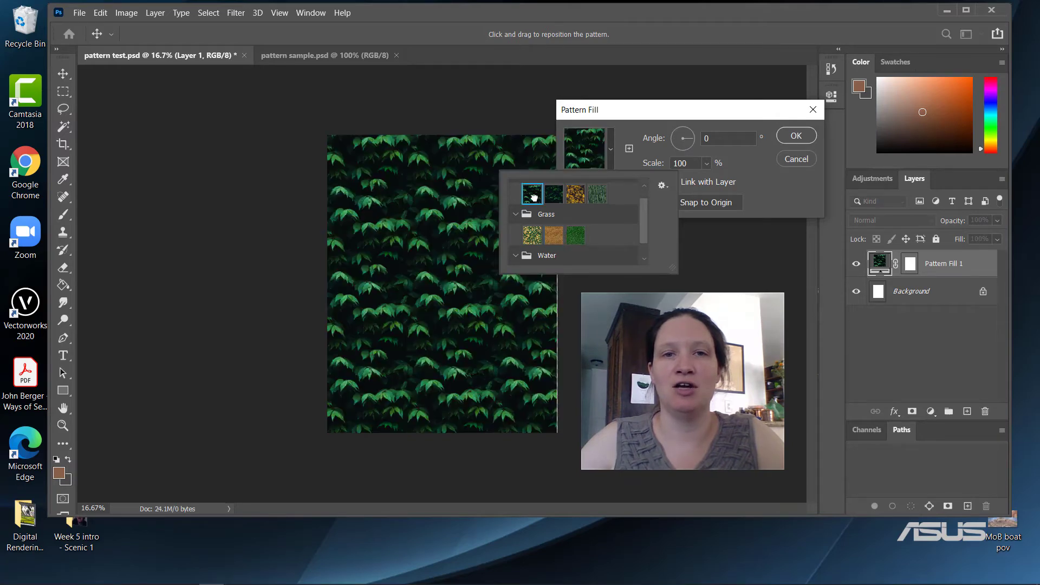
pyautogui.scroll(1, 643, 187)
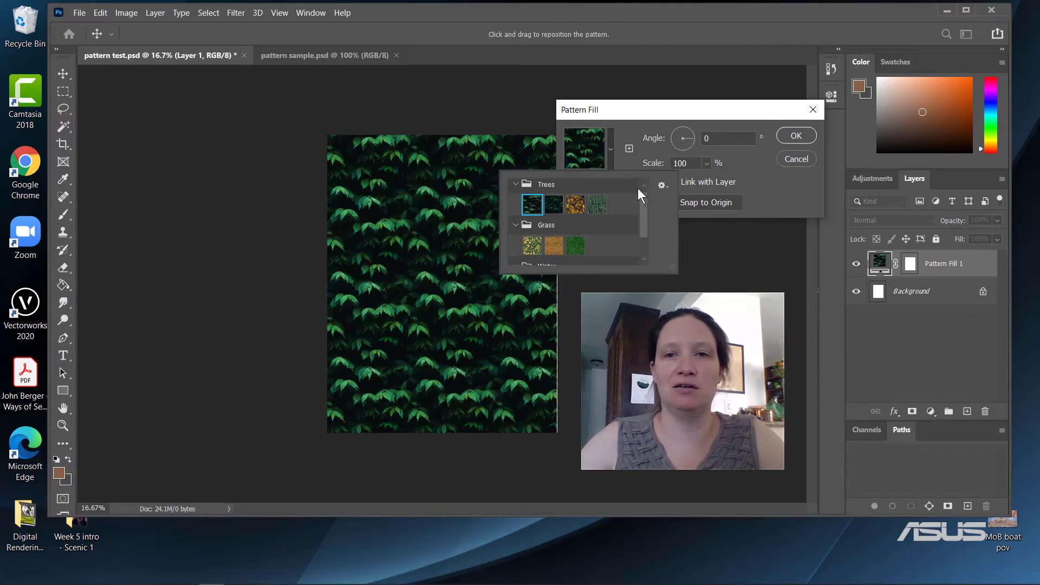
pyautogui.scroll(-1, 628, 255)
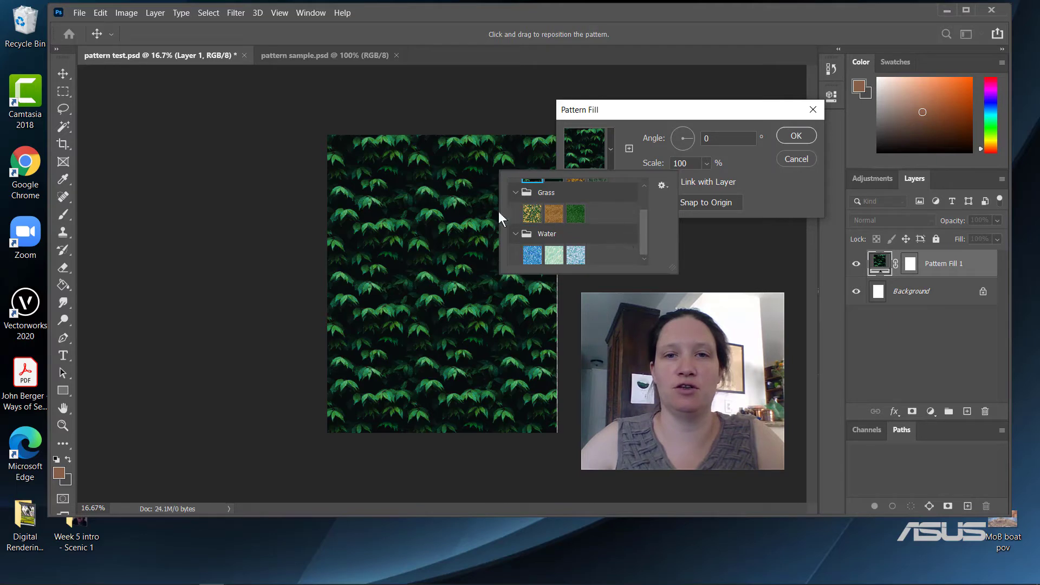
pyautogui.click(516, 237)
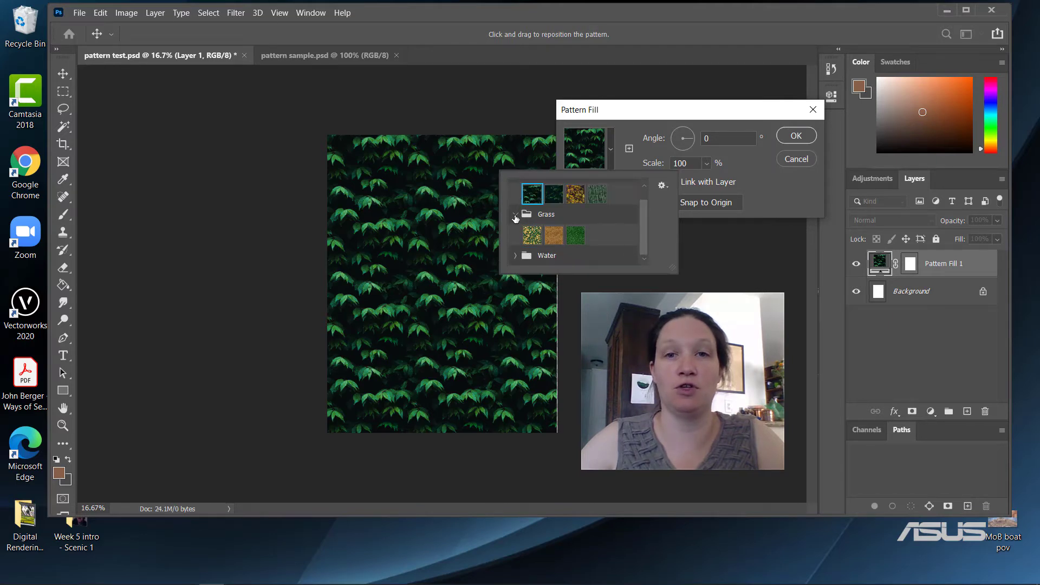
pyautogui.click(516, 219)
pyautogui.click(796, 137)
pyautogui.click(795, 137)
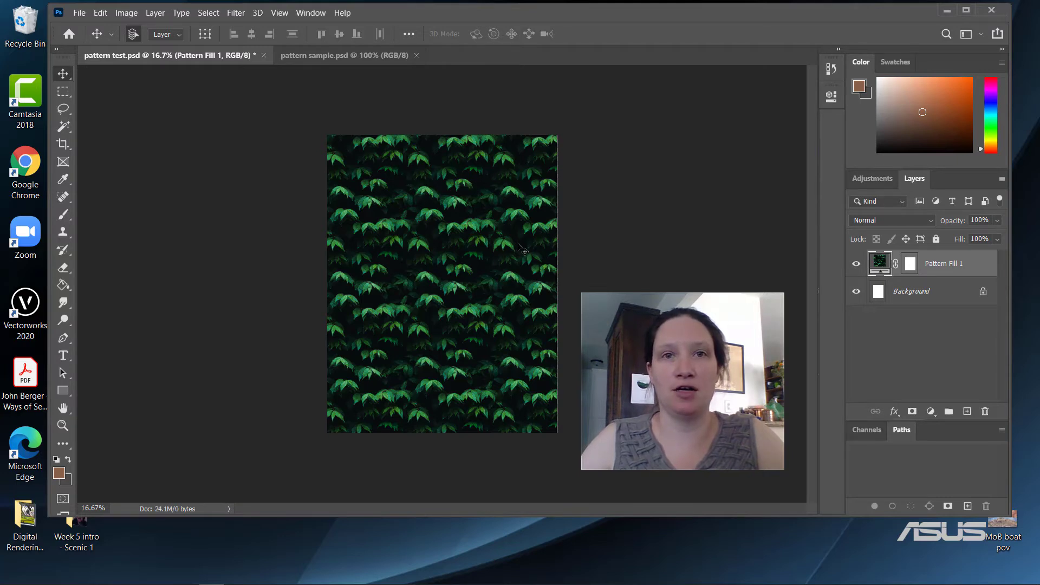
# Step: Switch to the pattern sample document and convert its locked Background into a regular layer with the default name
pyautogui.click(312, 57)
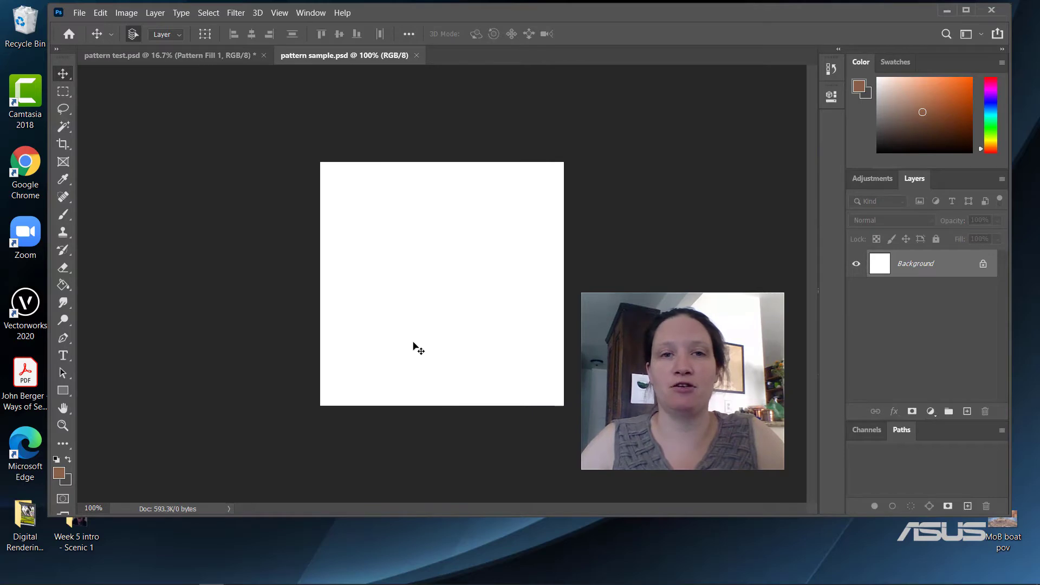
pyautogui.doubleClick(934, 267)
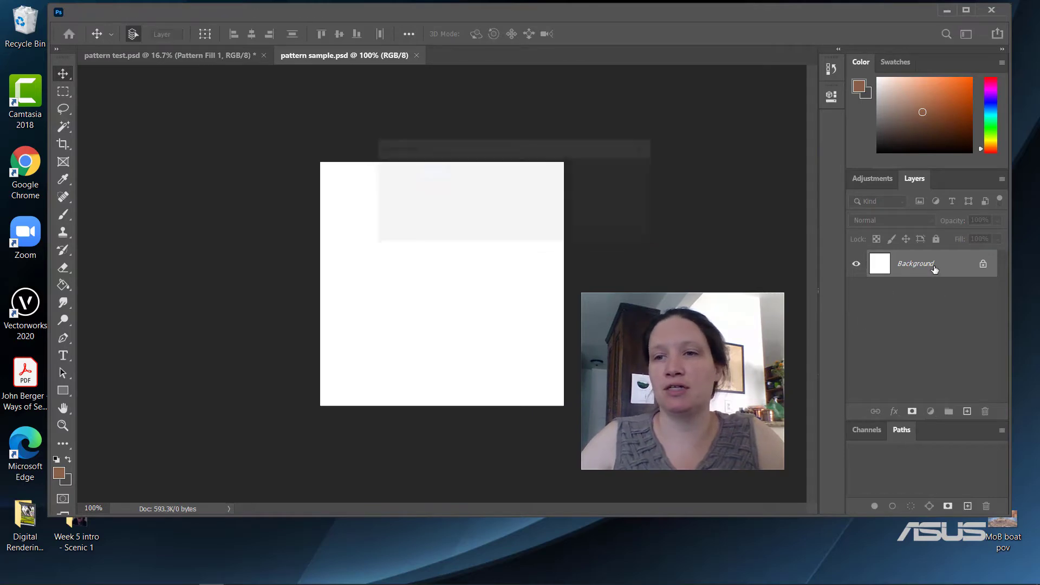
pyautogui.click(618, 173)
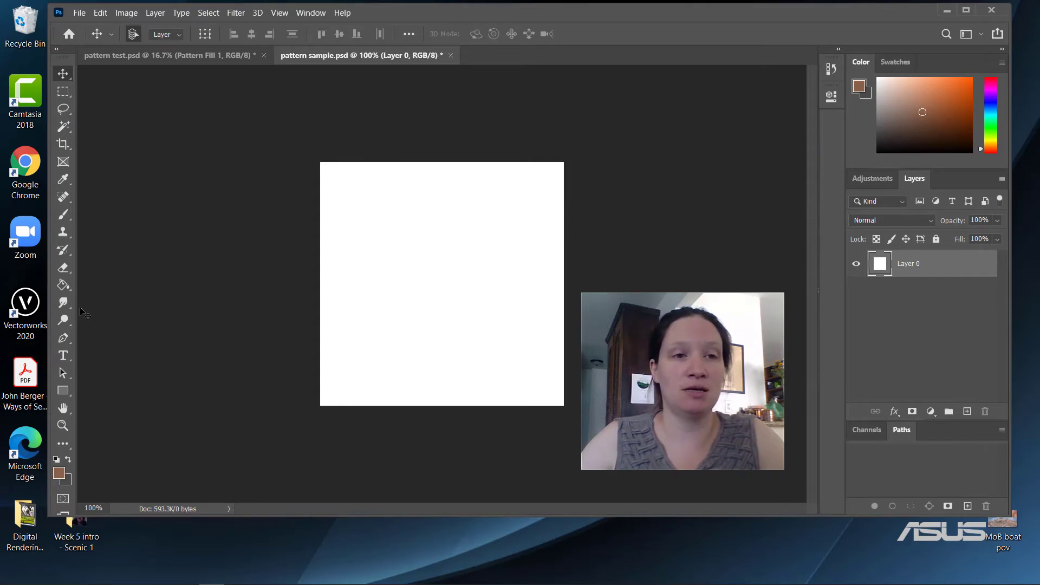
# Step: Draw the pointed, layered-petal flower from the Flowers custom shapes near the canvas center, about 273 px wide and 281 px high
pyautogui.click(63, 213)
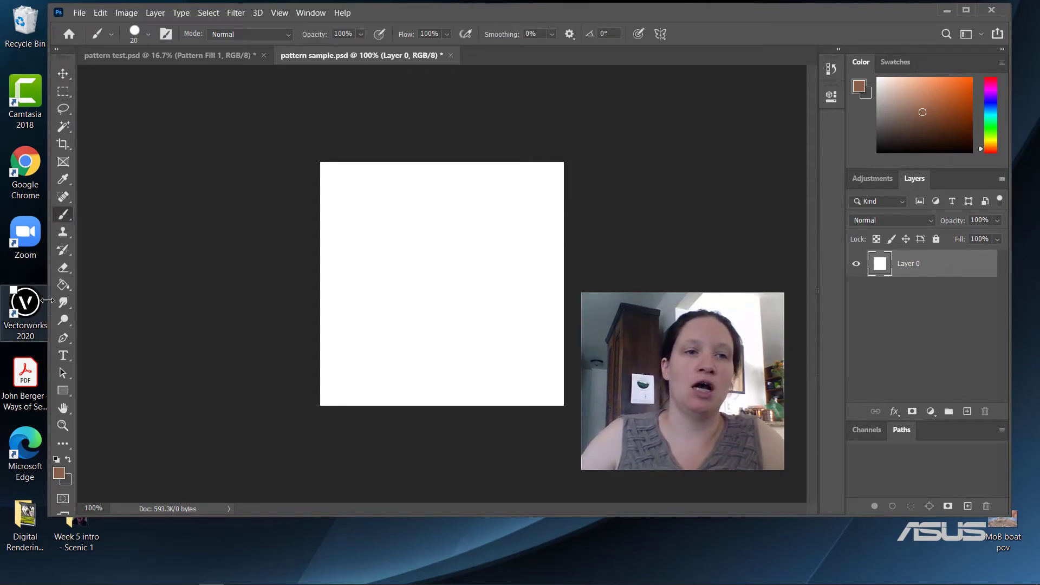
pyautogui.click(63, 388)
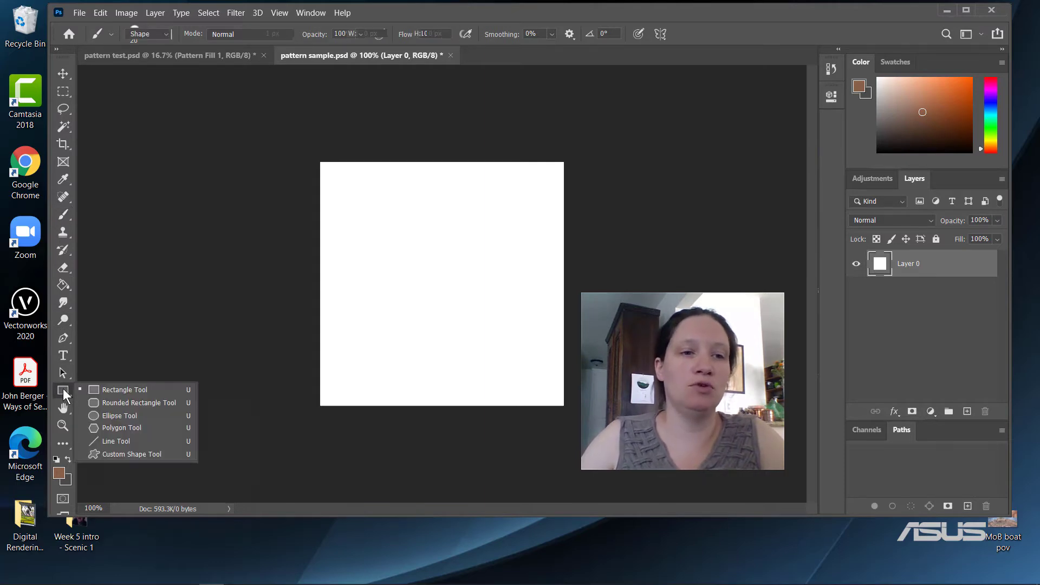
pyautogui.click(114, 454)
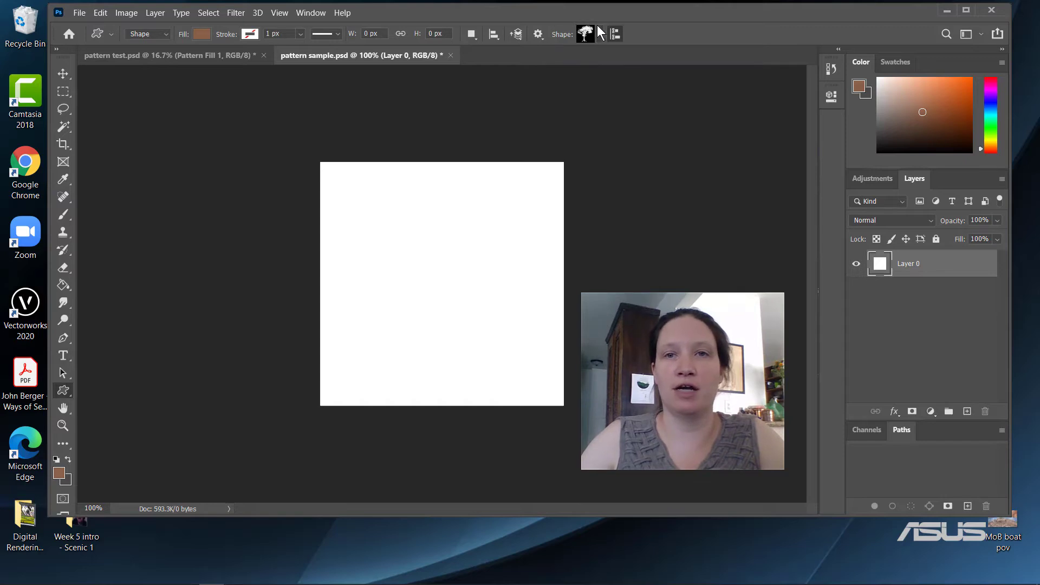
pyautogui.click(599, 27)
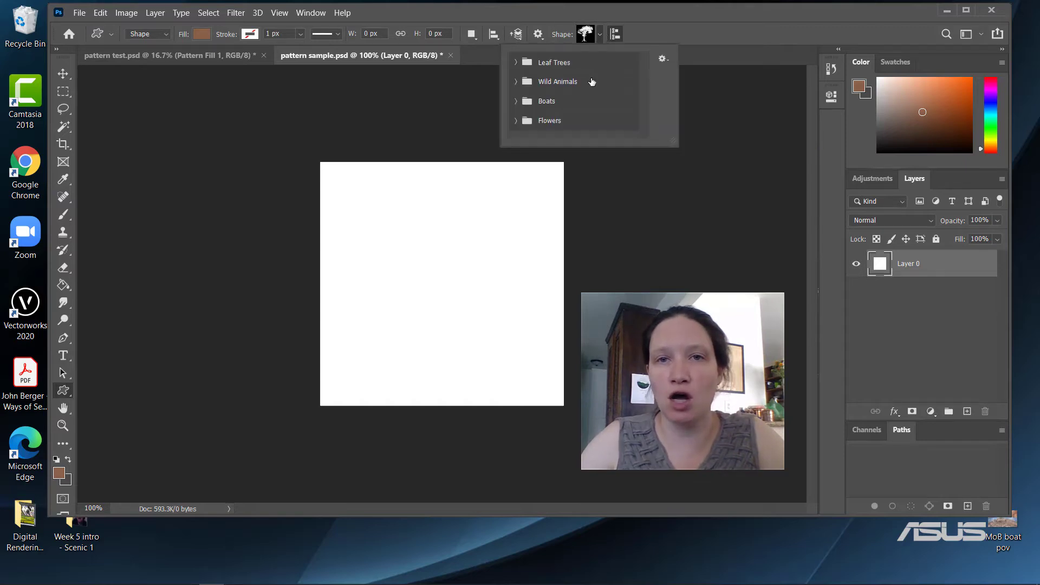
pyautogui.click(515, 121)
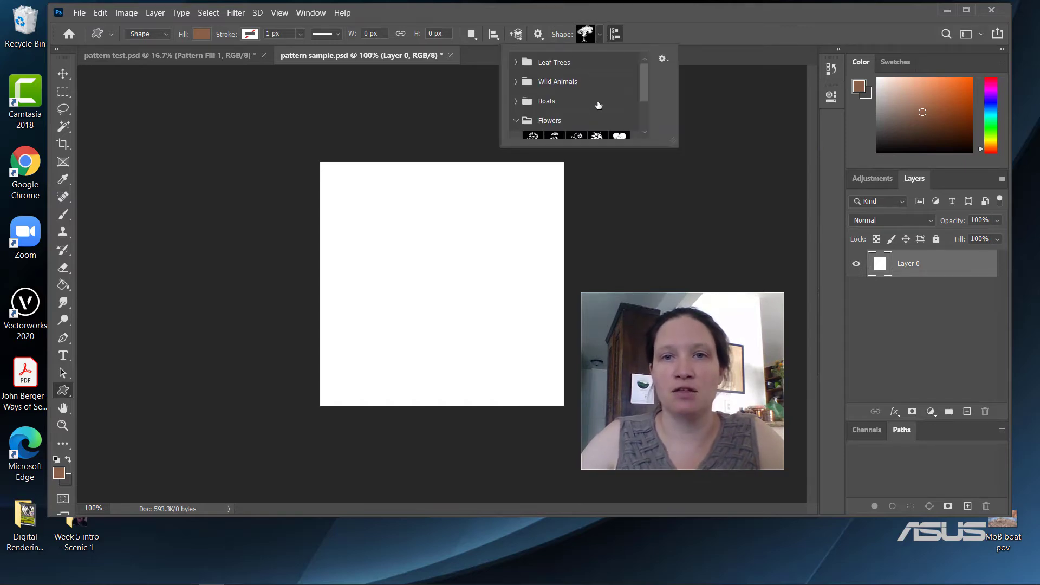
pyautogui.moveTo(642, 74); pyautogui.dragTo(645, 109)
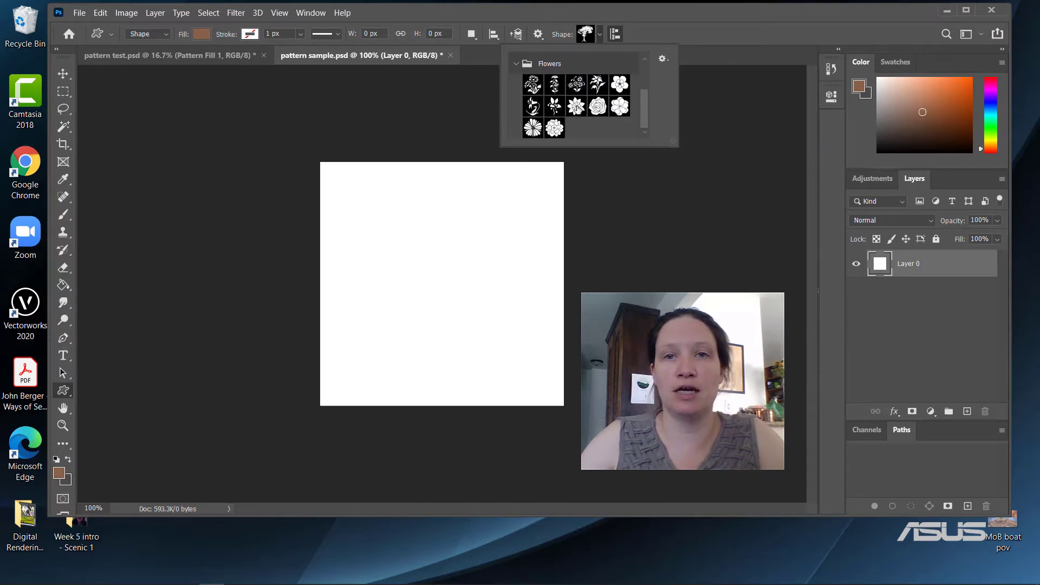
pyautogui.click(575, 106)
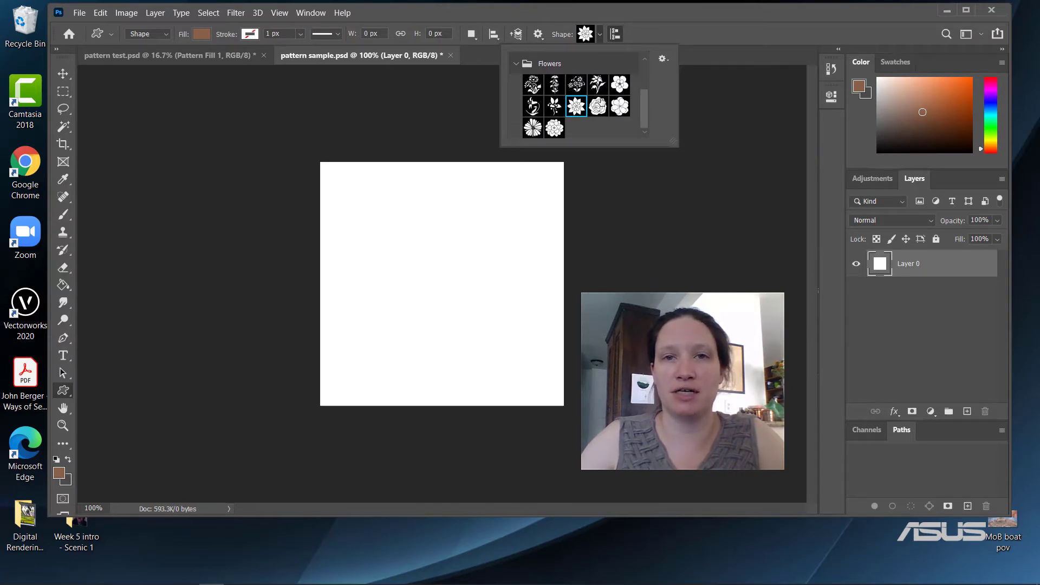
pyautogui.doubleClick(577, 107)
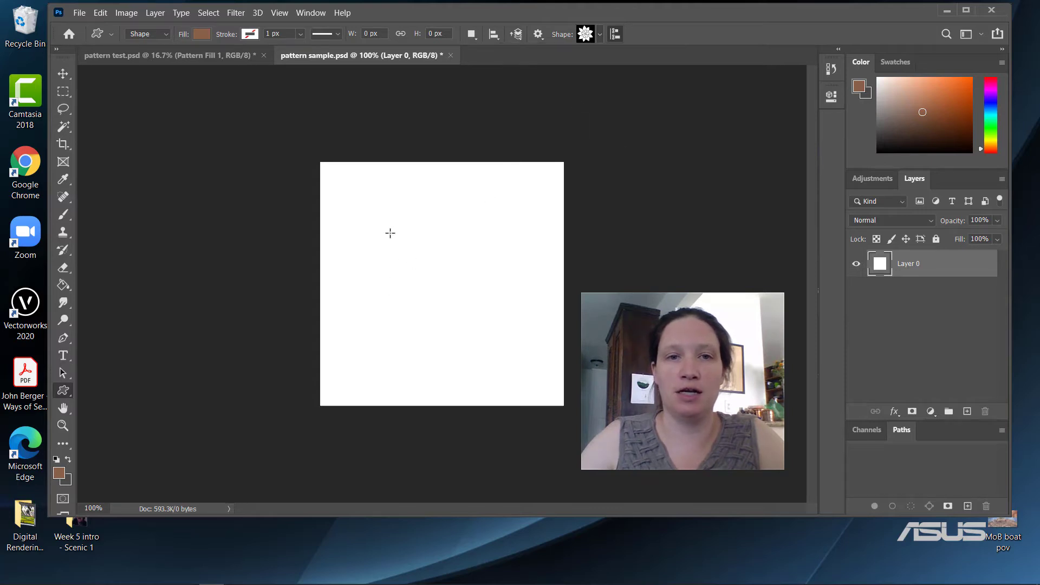
pyautogui.moveTo(384, 227); pyautogui.dragTo(553, 351)
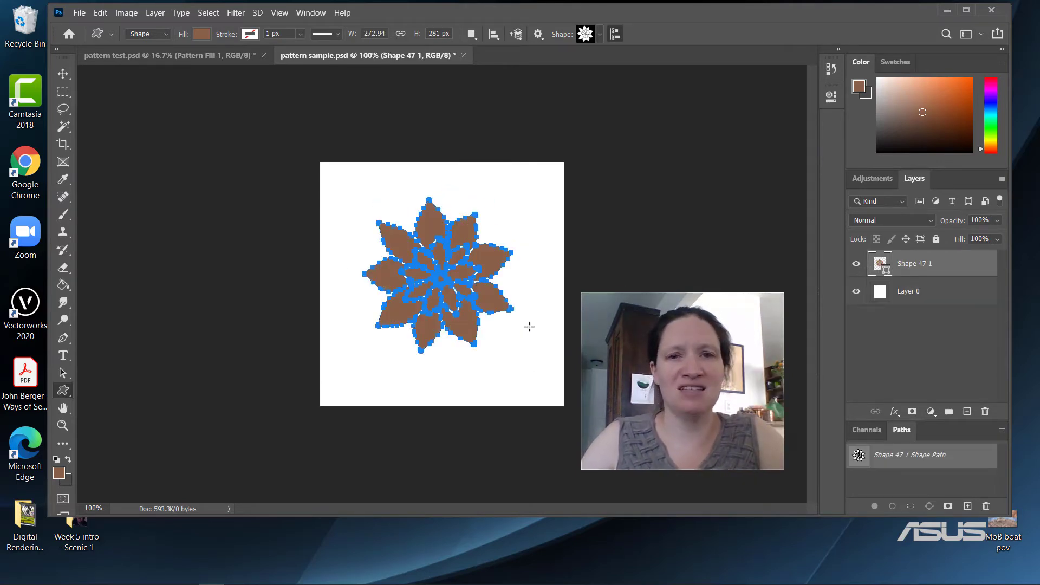
# Step: Change the flower shape's fill to a bright magenta-pink and switch to the Move tool
pyautogui.click(199, 34)
pyautogui.click(190, 105)
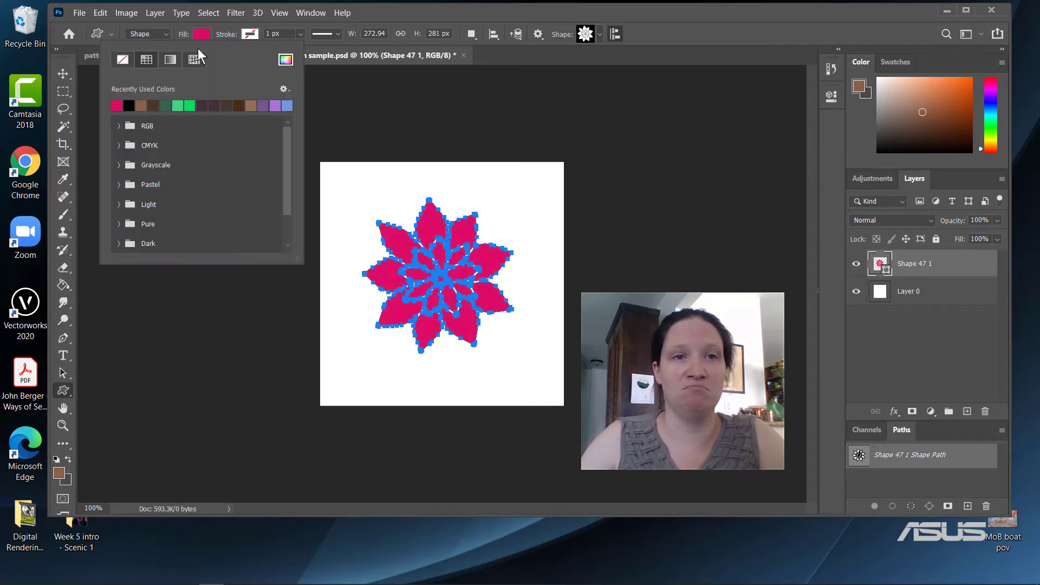
pyautogui.click(218, 26)
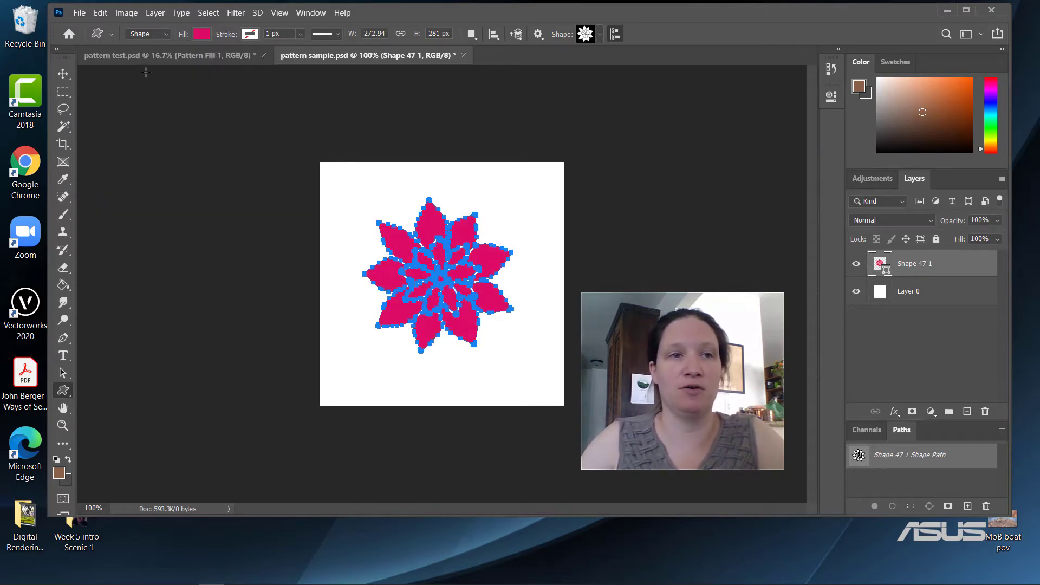
pyautogui.click(63, 73)
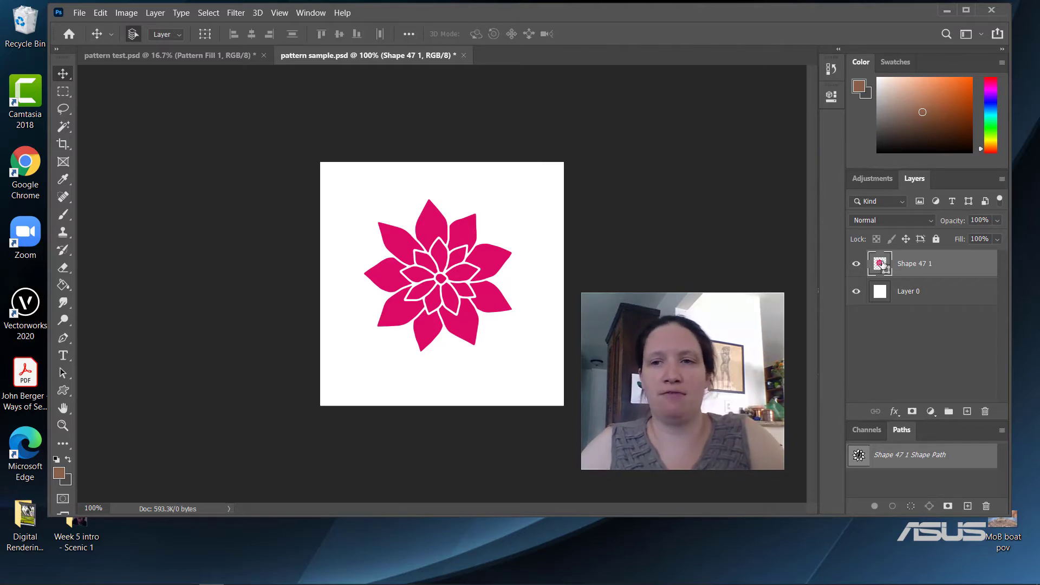
# Step: Select the white base layer beneath the flower and set the foreground color to a light yellowish green
pyautogui.click(894, 294)
pyautogui.click(894, 294)
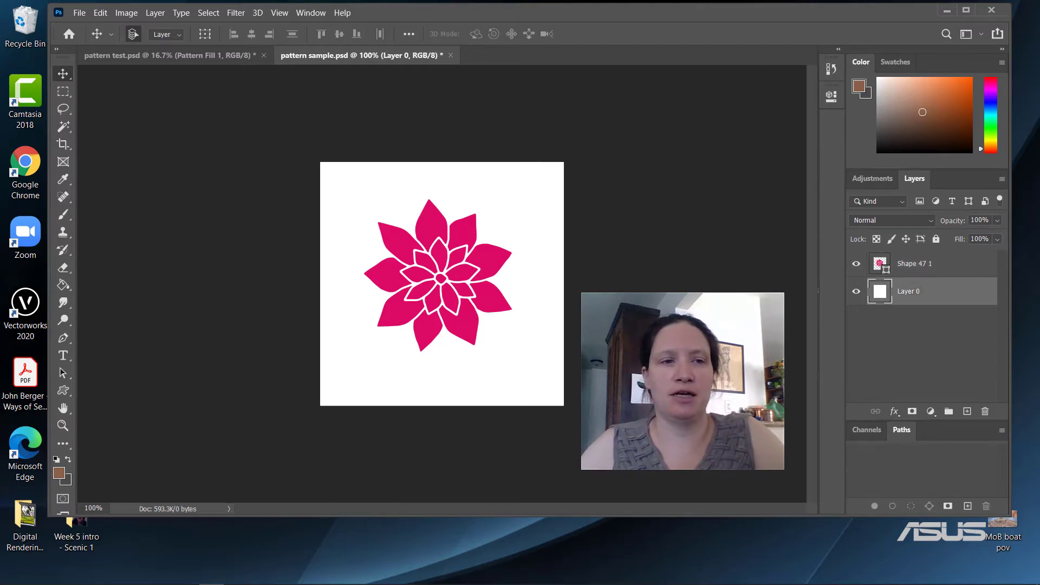
pyautogui.click(59, 472)
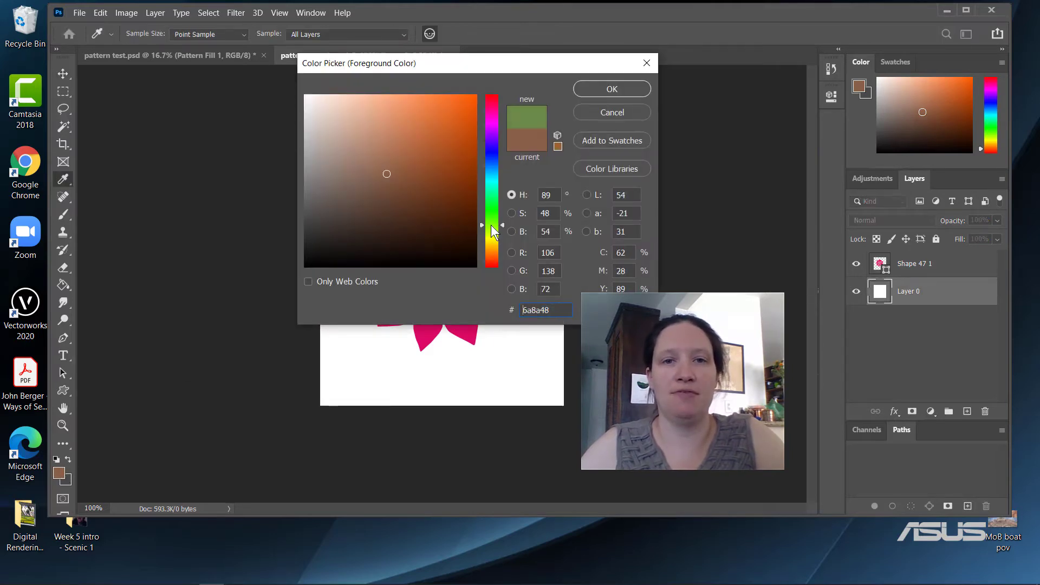
pyautogui.moveTo(491, 225); pyautogui.dragTo(493, 225)
pyautogui.click(425, 118)
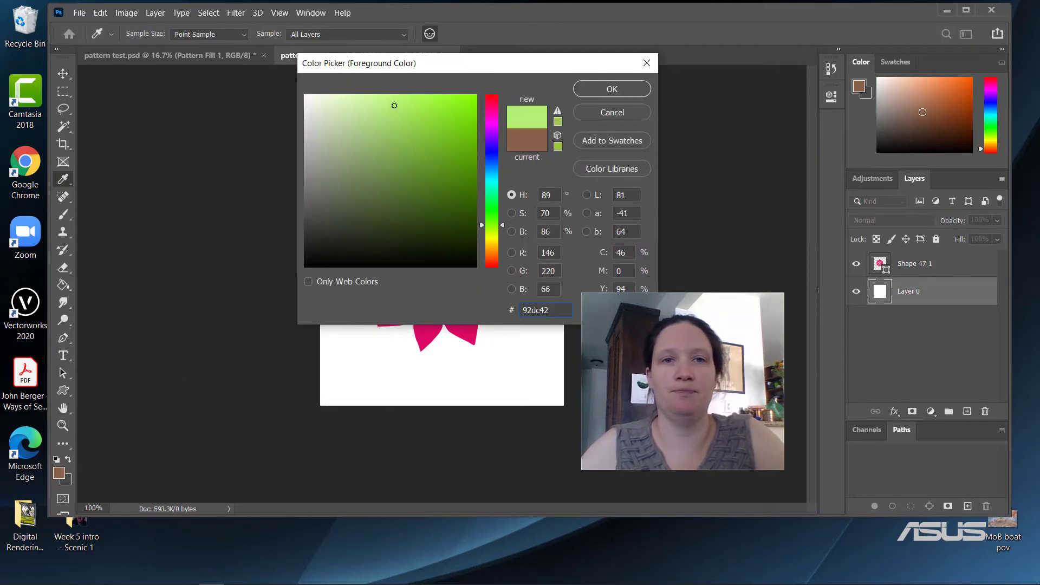
pyautogui.moveTo(396, 105)
pyautogui.mouseDown()
pyautogui.moveTo(362, 98)
pyautogui.moveTo(381, 110)
pyautogui.mouseUp()
pyautogui.click(611, 88)
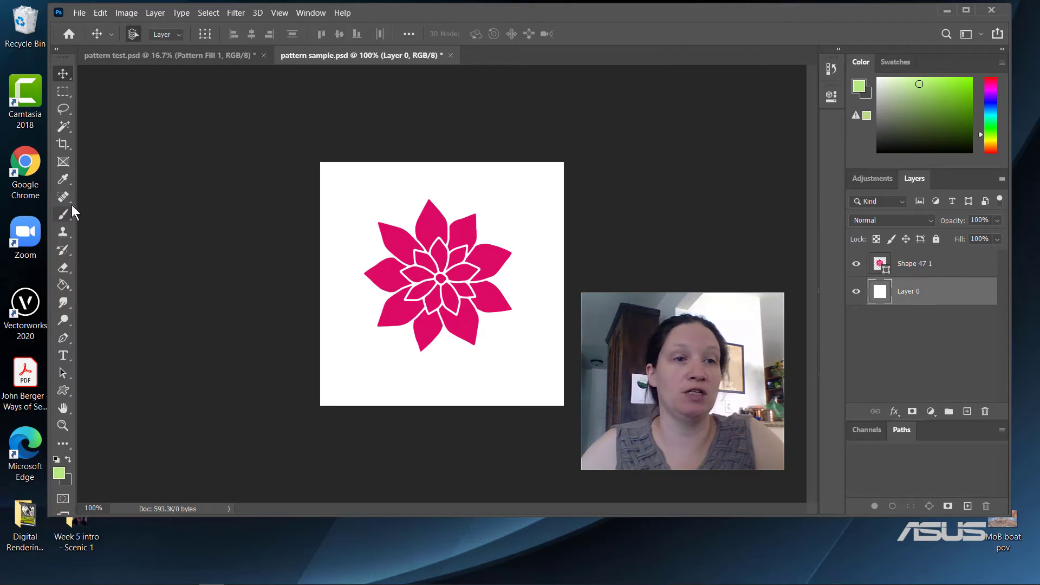
# Step: Fill the base layer with the light green foreground color and define the artwork as a pattern named "pink flower"
pyautogui.click(63, 287)
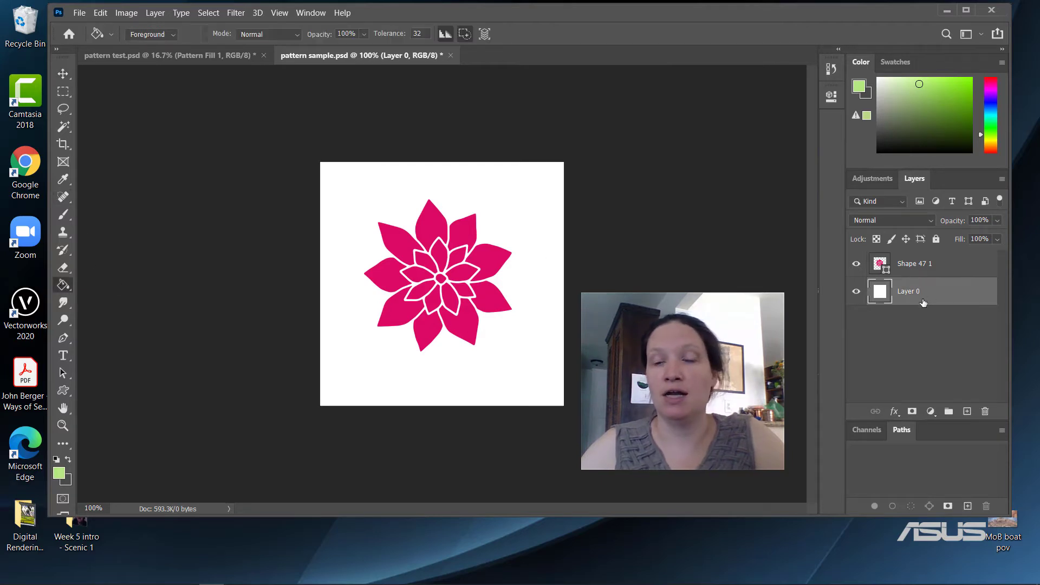
pyautogui.click(539, 203)
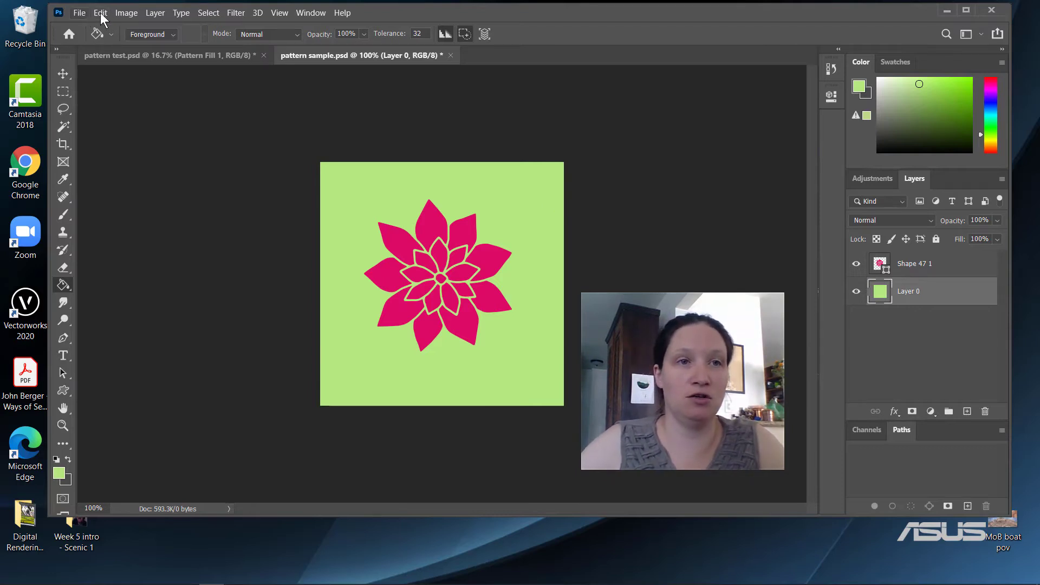
pyautogui.click(123, 13)
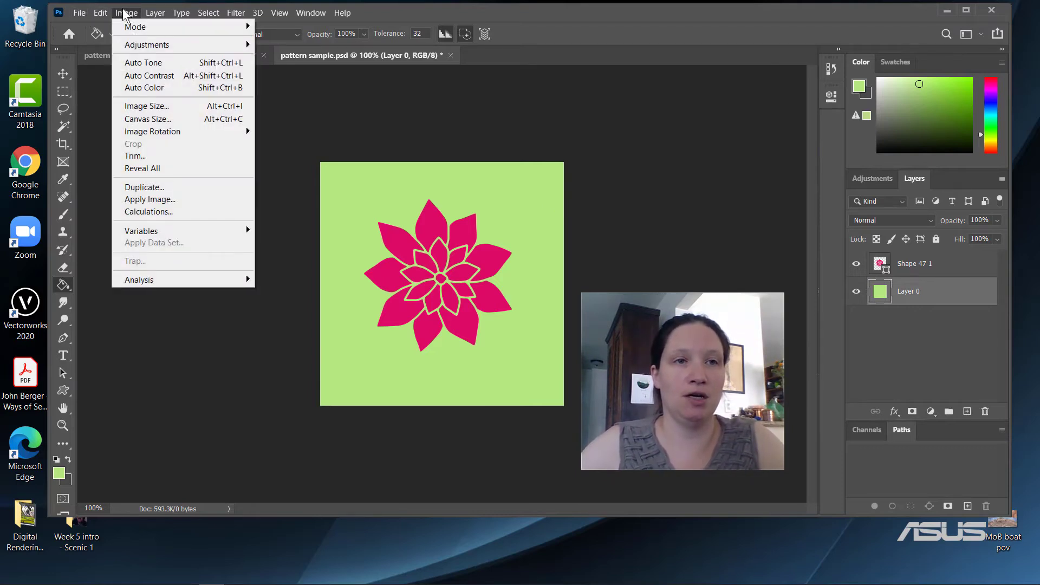
pyautogui.moveTo(107, 13)
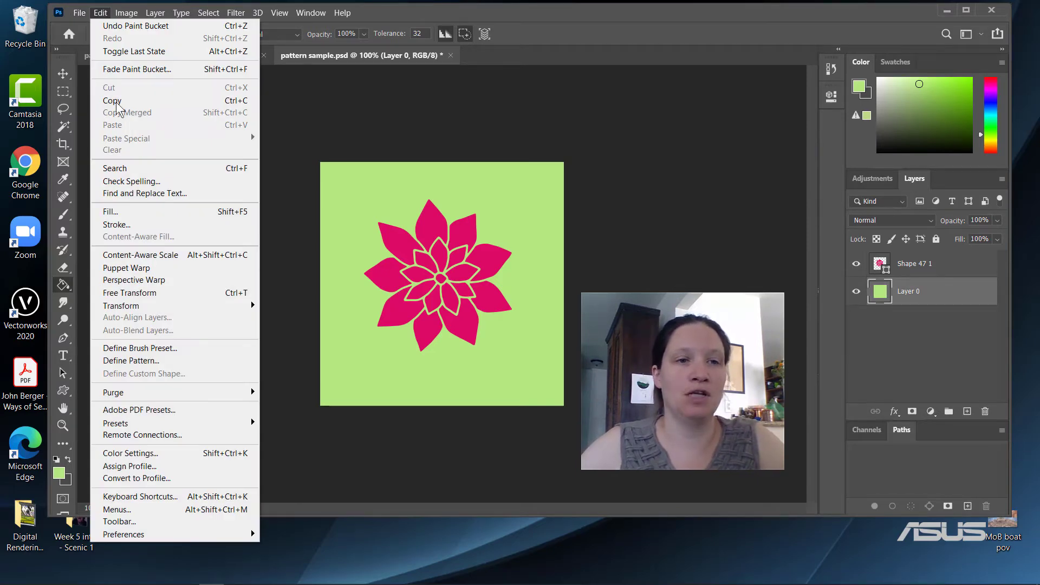
pyautogui.click(152, 361)
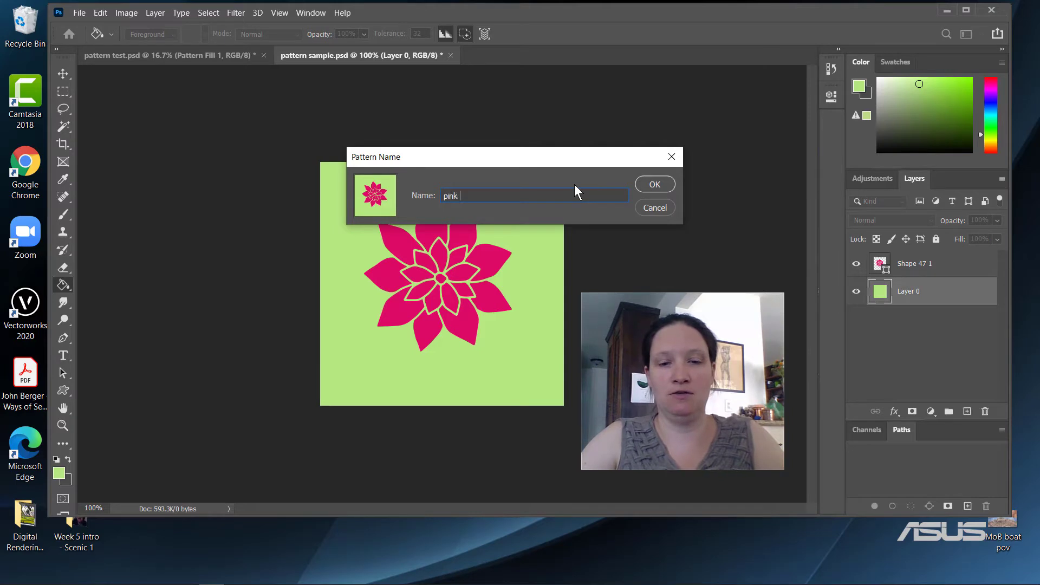
pyautogui.write('flower')
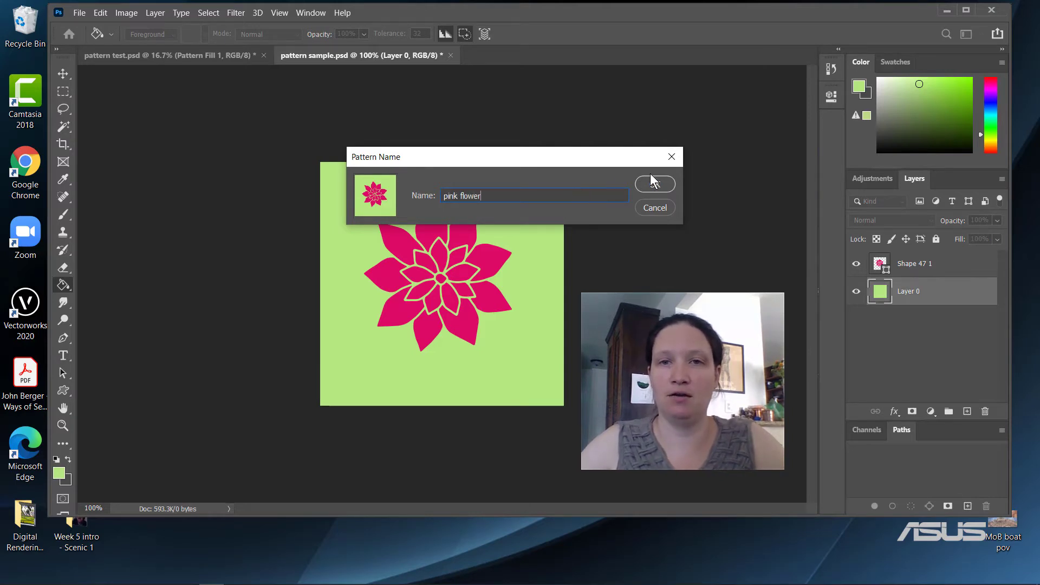
pyautogui.click(653, 182)
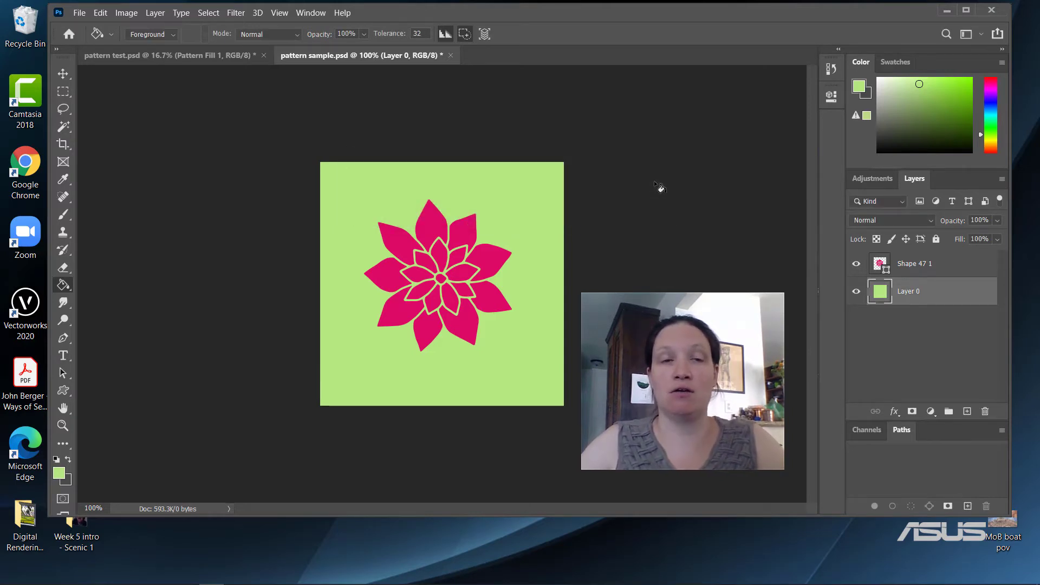
# Step: Switch to the pattern test document and change its pattern fill layer to the custom pink flower pattern
pyautogui.click(97, 51)
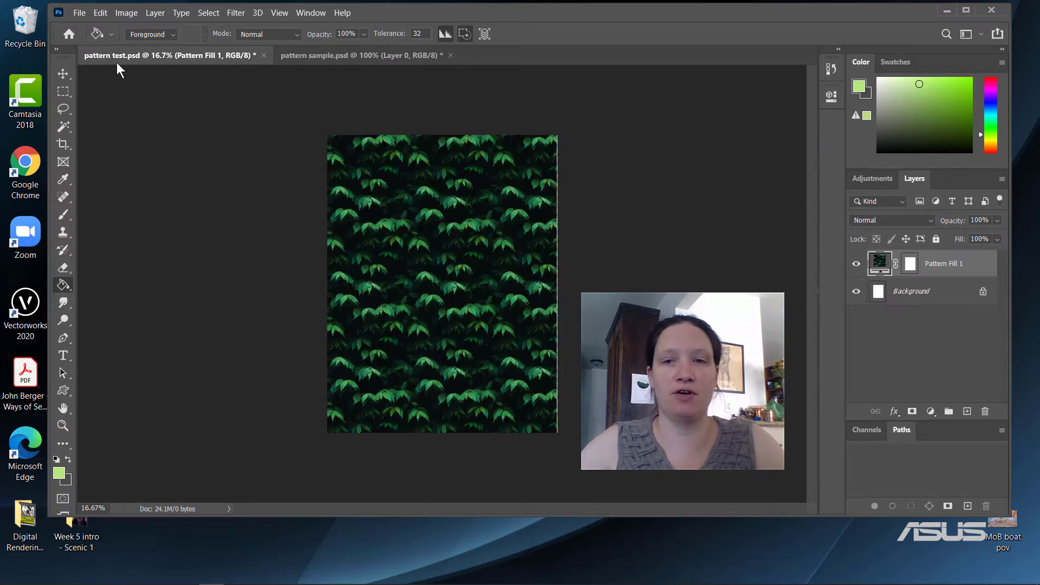
pyautogui.doubleClick(880, 263)
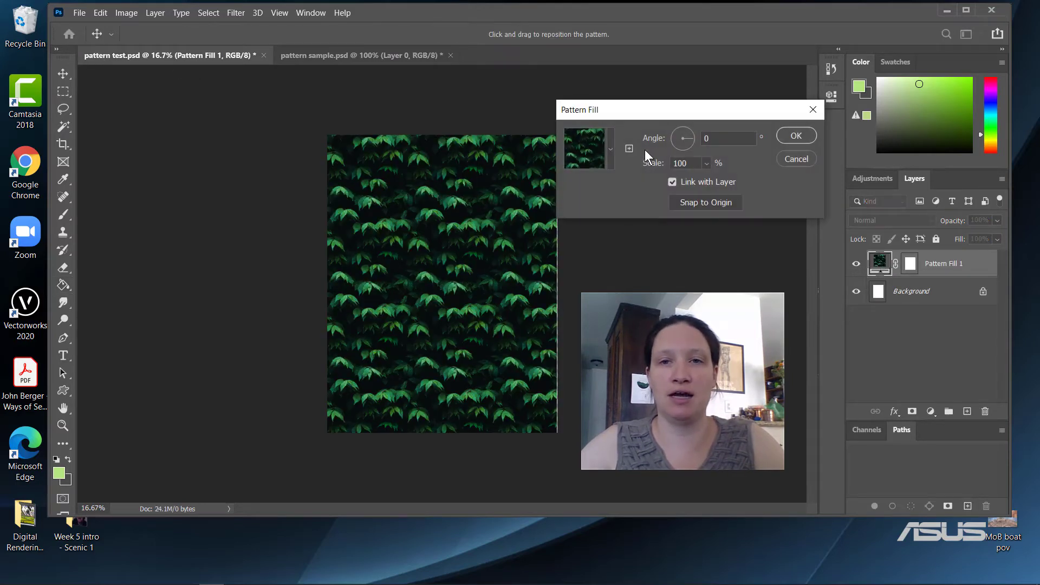
pyautogui.click(611, 153)
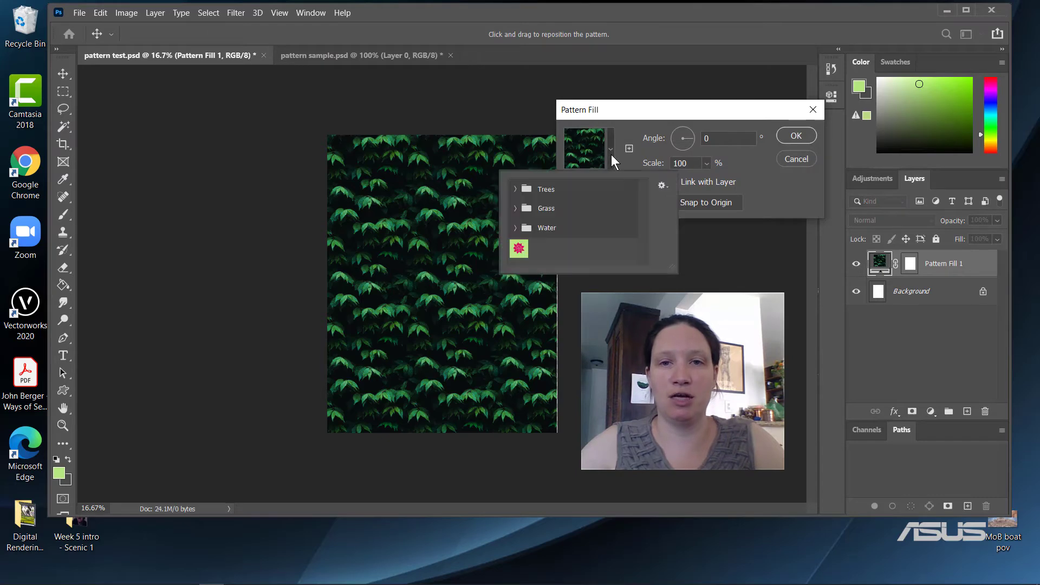
pyautogui.click(519, 248)
pyautogui.click(796, 136)
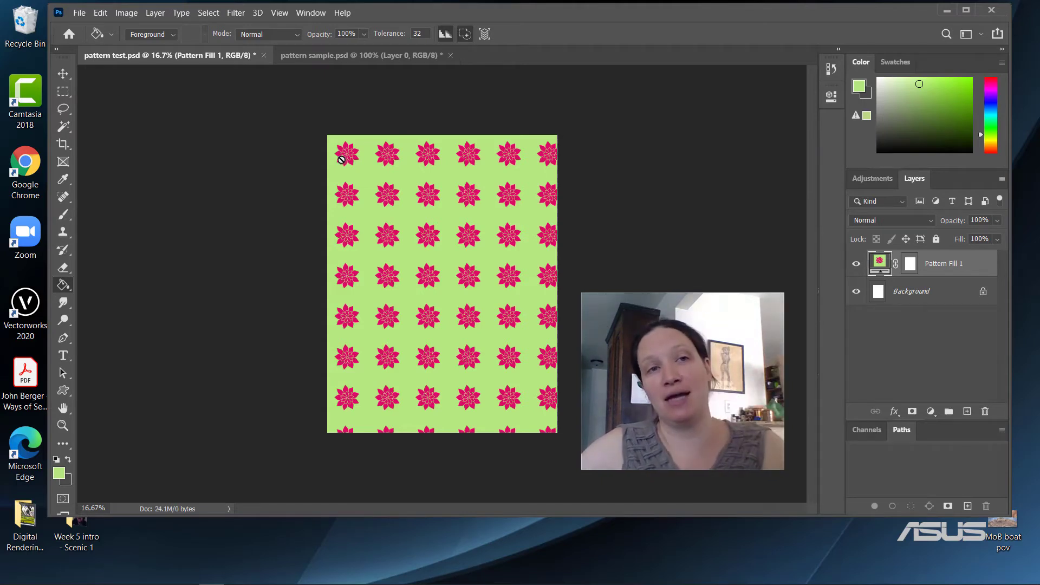
# Step: Export the flower-patterned test document as "pattern sample 1" into the Digital Rendering folder on the Desktop
pyautogui.click(80, 13)
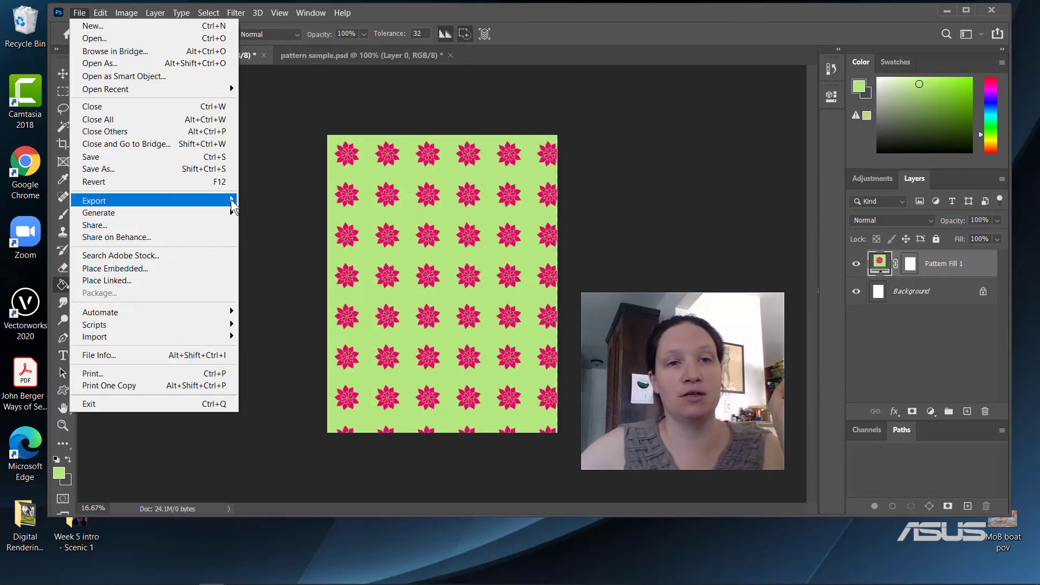
pyautogui.click(258, 200)
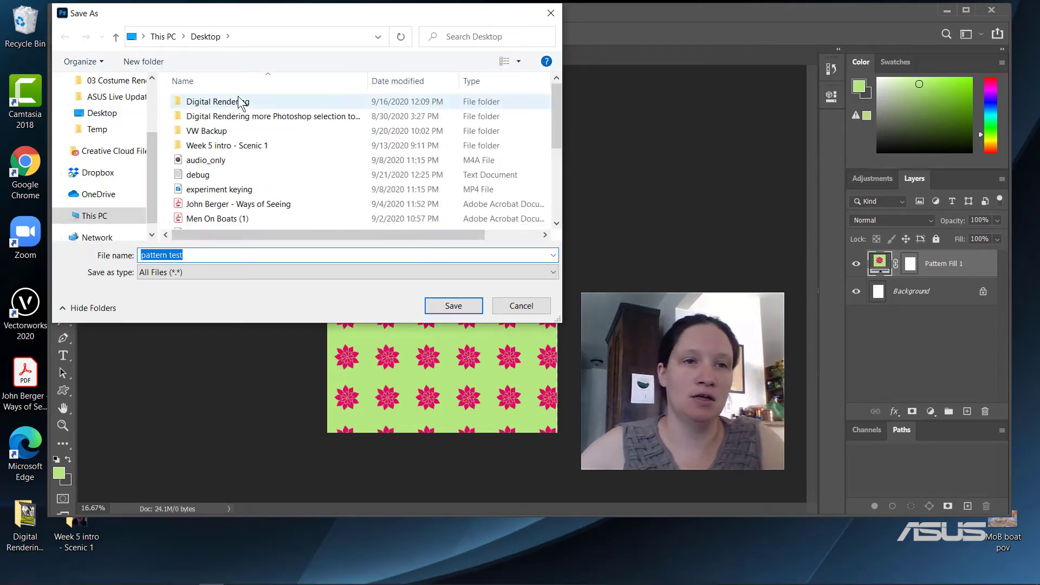
pyautogui.click(207, 102)
pyautogui.doubleClick(207, 102)
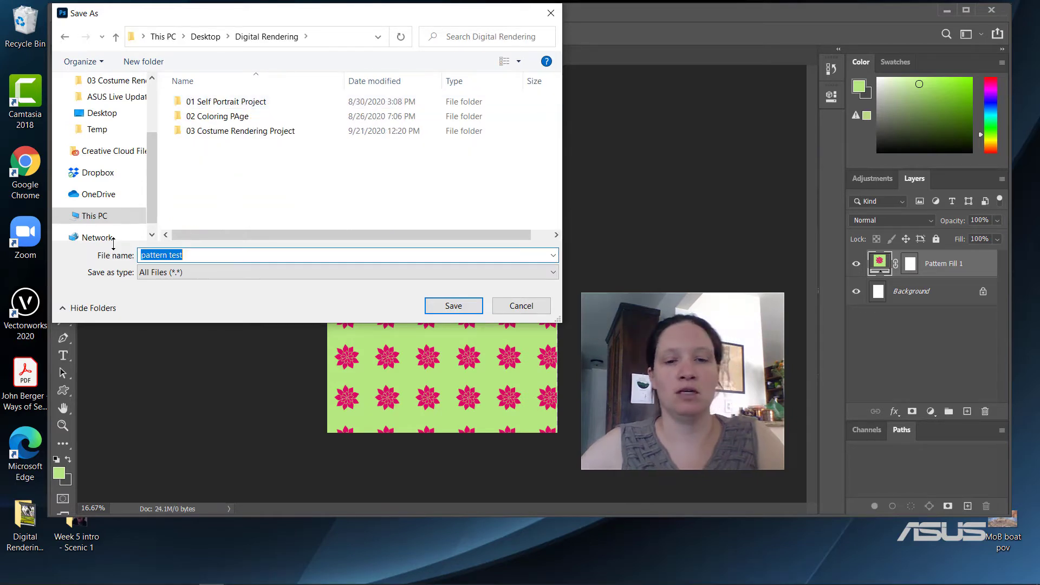
pyautogui.write('pattern')
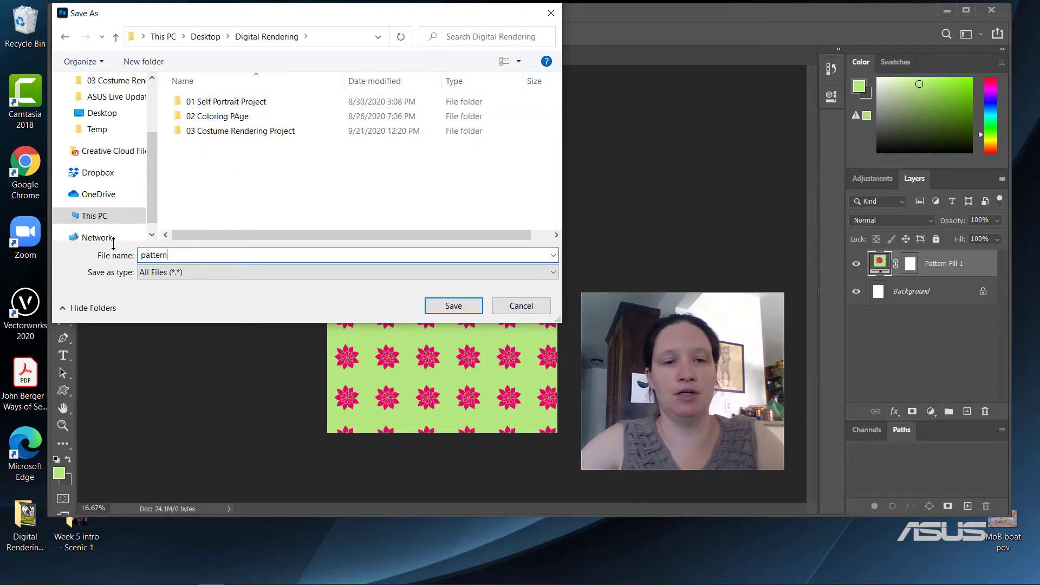
pyautogui.write(' sample 1')
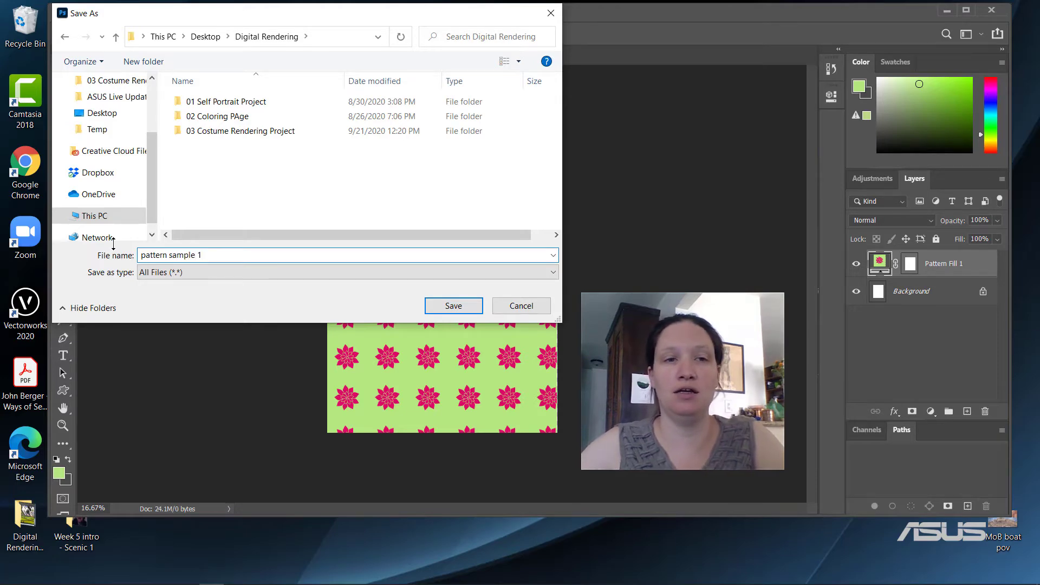
pyautogui.click(453, 306)
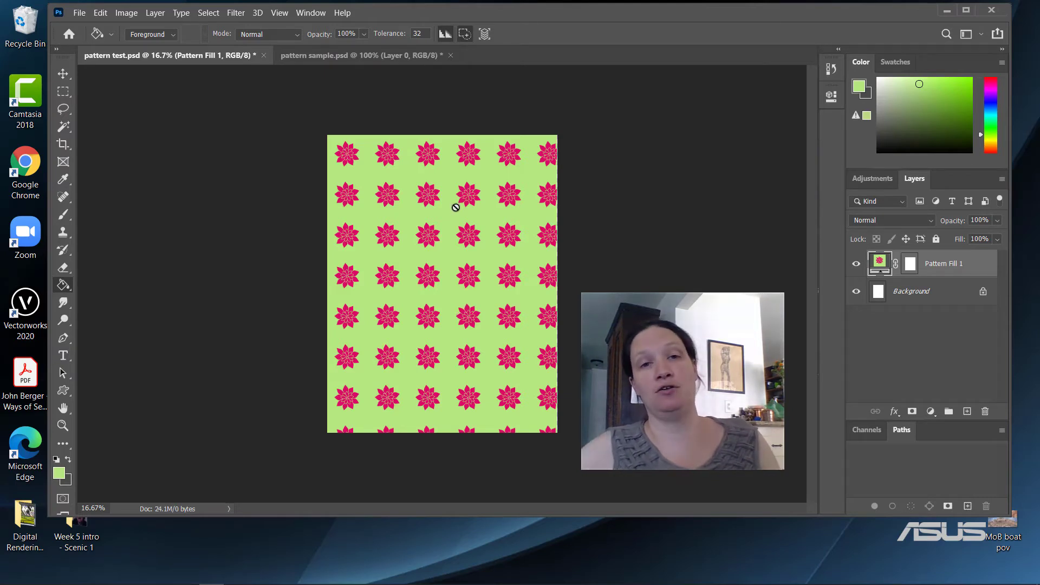
# Step: In the pattern sample document, scale the flower shape to about 59% and place it near the canvas's upper-left corner
pyautogui.click(325, 55)
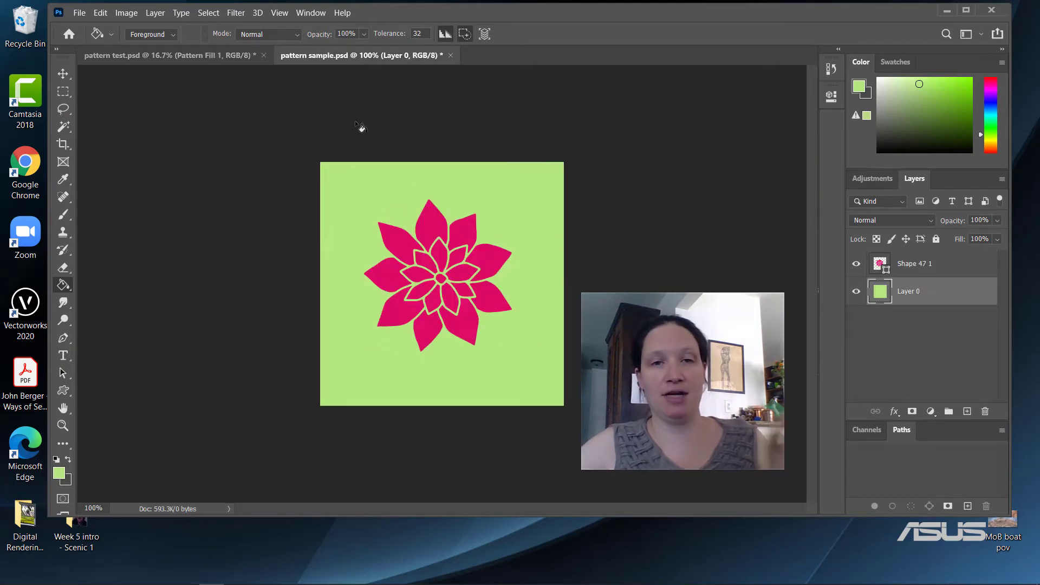
pyautogui.click(910, 266)
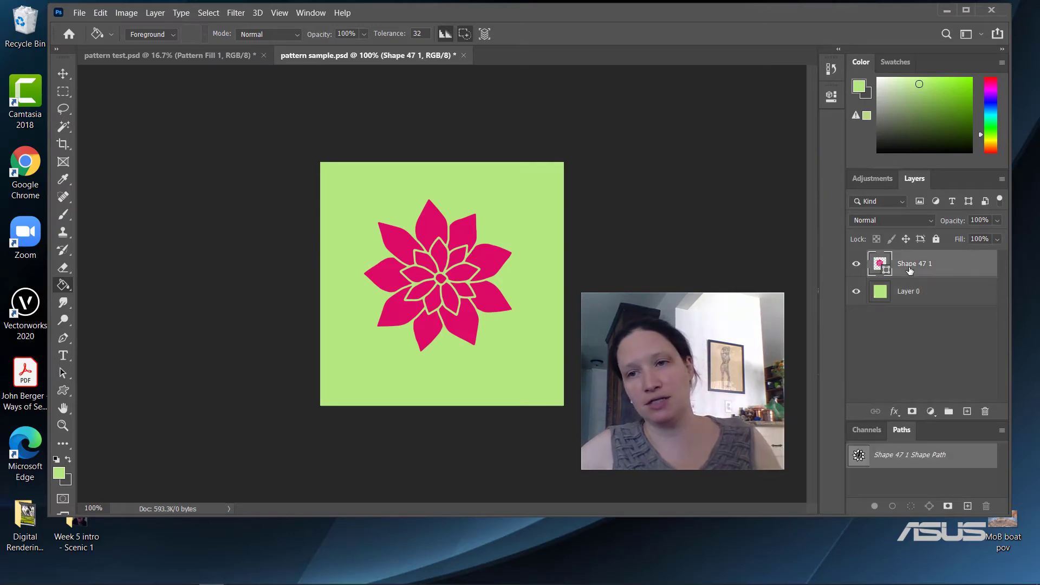
pyautogui.click(63, 74)
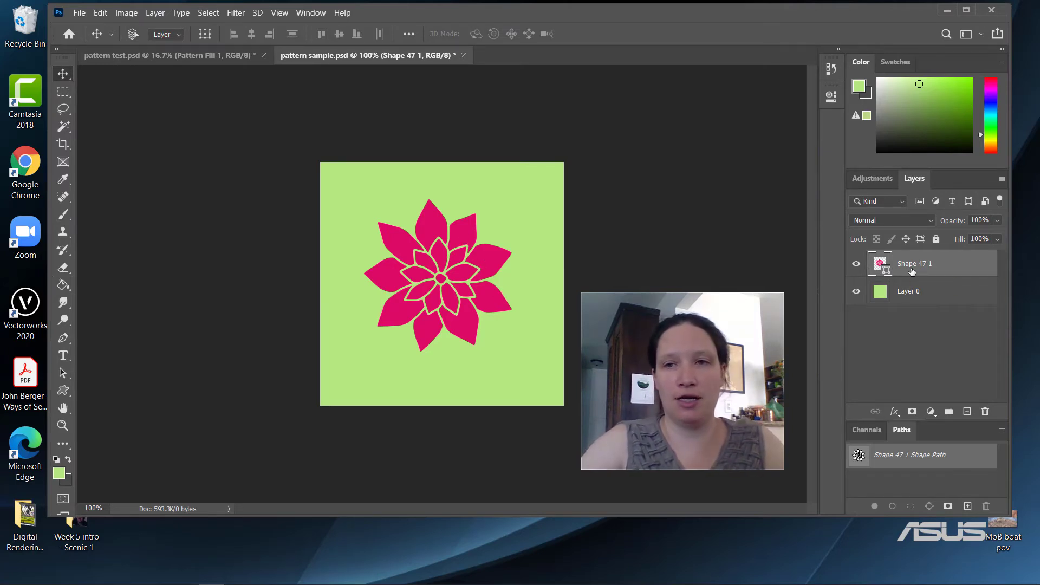
pyautogui.hotkey('ctrl', 't')
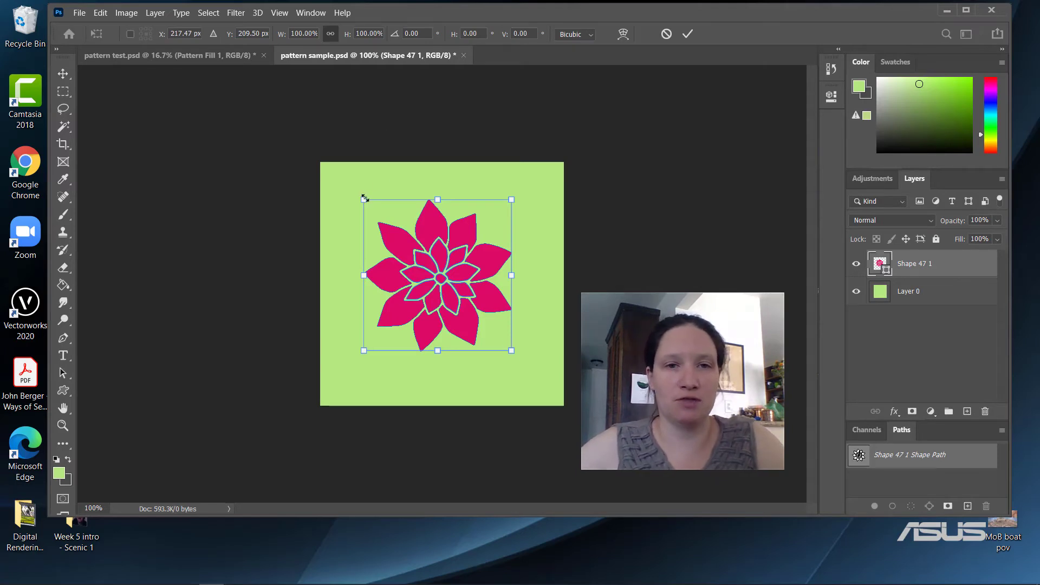
pyautogui.moveTo(364, 198)
pyautogui.mouseDown()
pyautogui.moveTo(425, 261)
pyautogui.moveTo(394, 211)
pyautogui.moveTo(359, 196)
pyautogui.mouseUp()
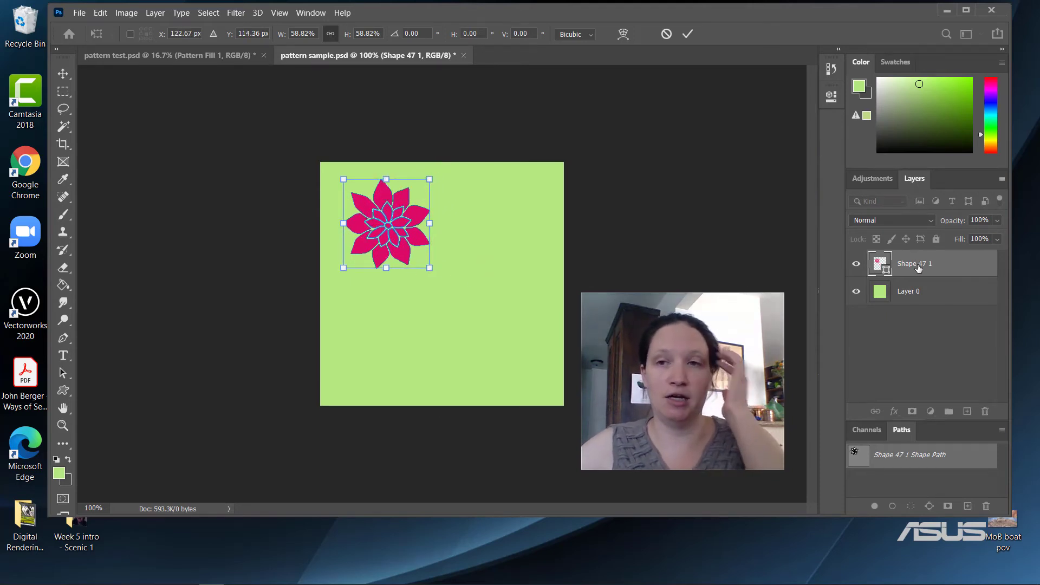
pyautogui.click(917, 266)
# Step: Duplicate the flower shape layer and move the copy below and to the right of the original flower
pyautogui.rightClick(913, 264)
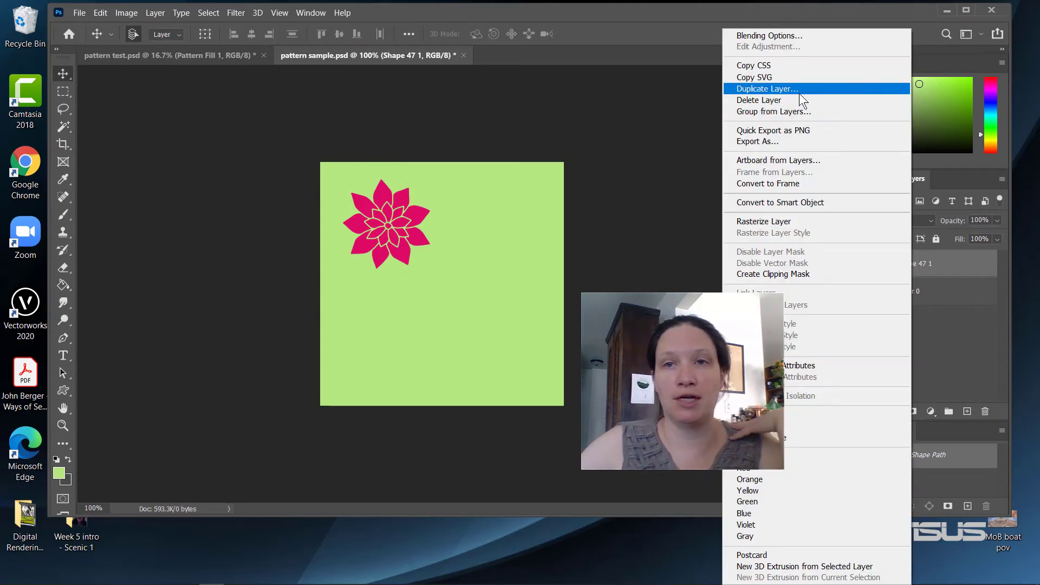
pyautogui.click(932, 261)
pyautogui.moveTo(912, 264); pyautogui.dragTo(967, 412)
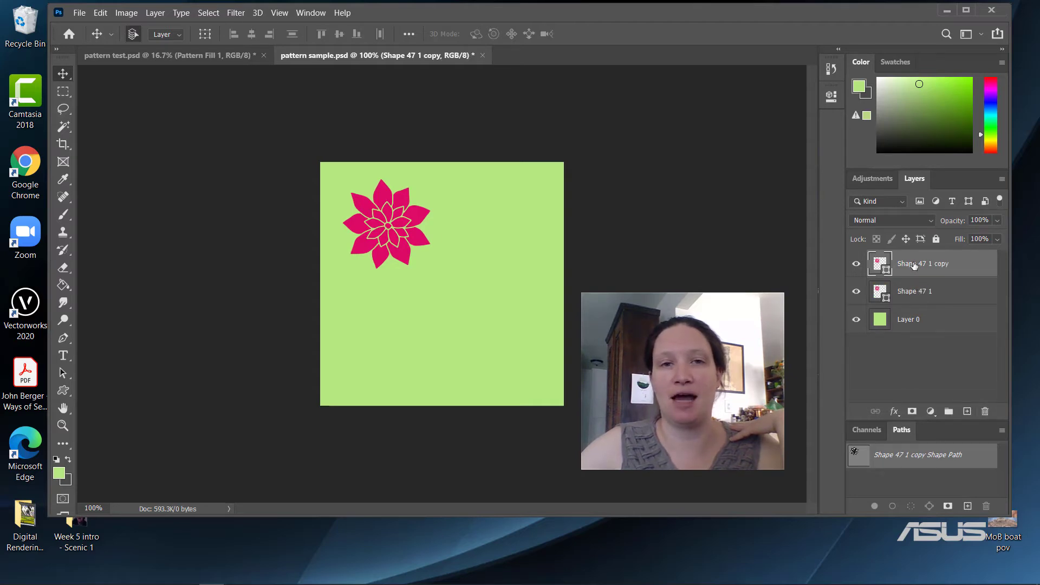
pyautogui.moveTo(425, 244); pyautogui.dragTo(512, 316)
# Step: Rotate the flower copy about 28° and reposition it beside the original, slightly lower, at about X 313 px, Y 162 px
pyautogui.hotkey('ctrl', 't')
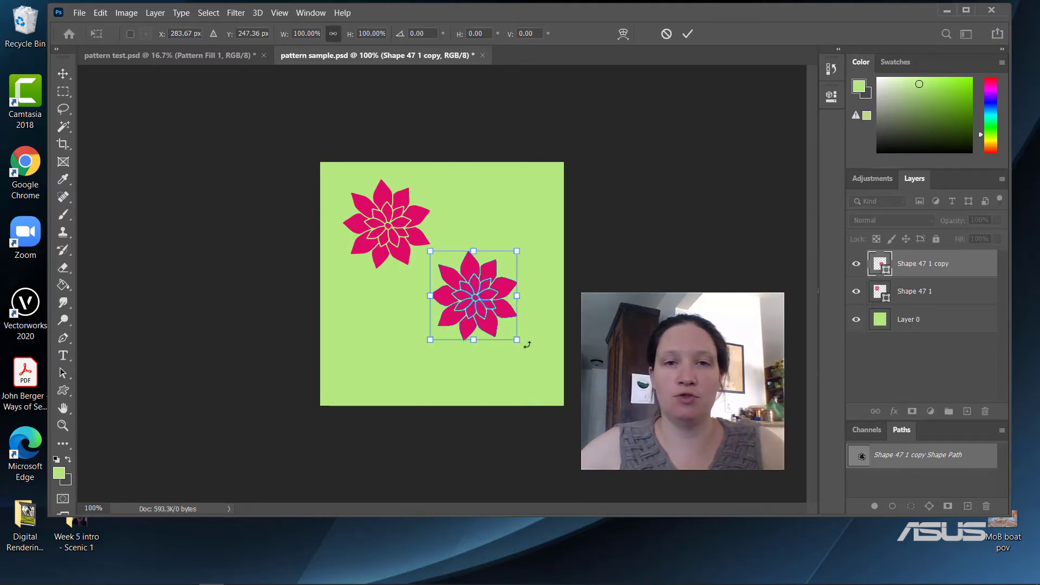
pyautogui.moveTo(527, 345); pyautogui.dragTo(508, 359)
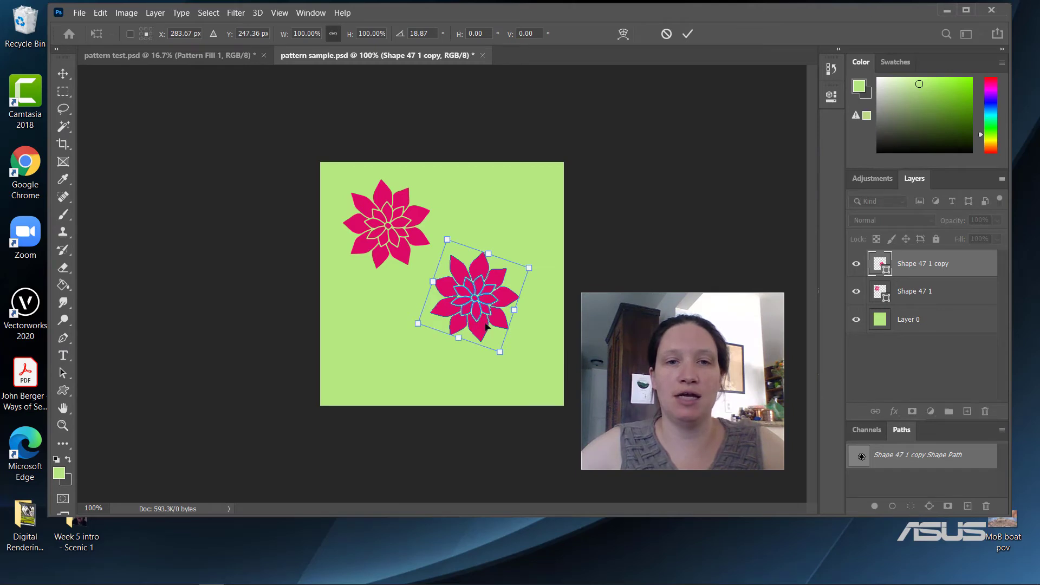
pyautogui.moveTo(486, 325); pyautogui.dragTo(510, 298)
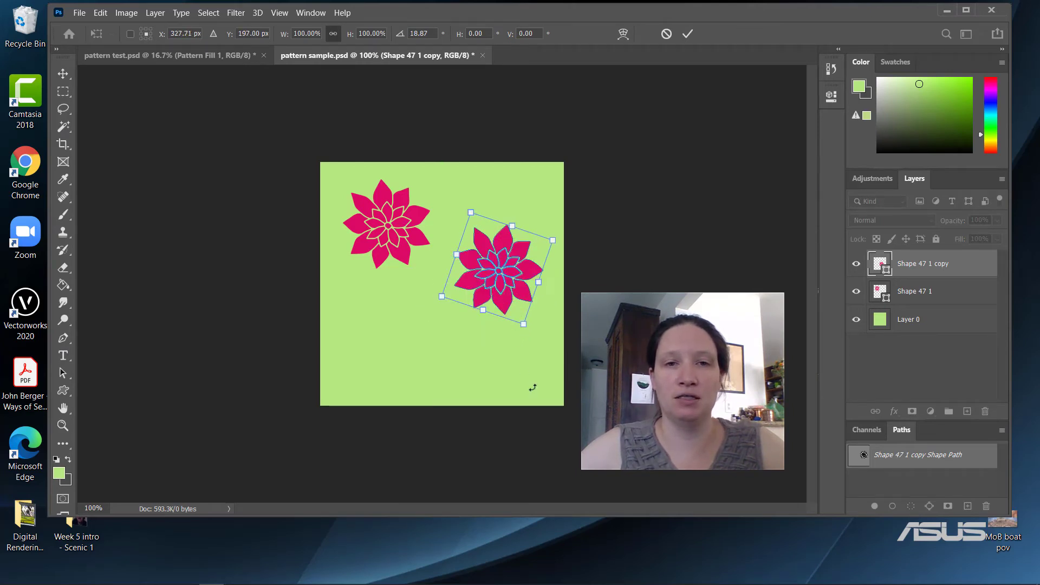
pyautogui.moveTo(531, 328); pyautogui.dragTo(521, 342)
pyautogui.moveTo(495, 295); pyautogui.dragTo(486, 274)
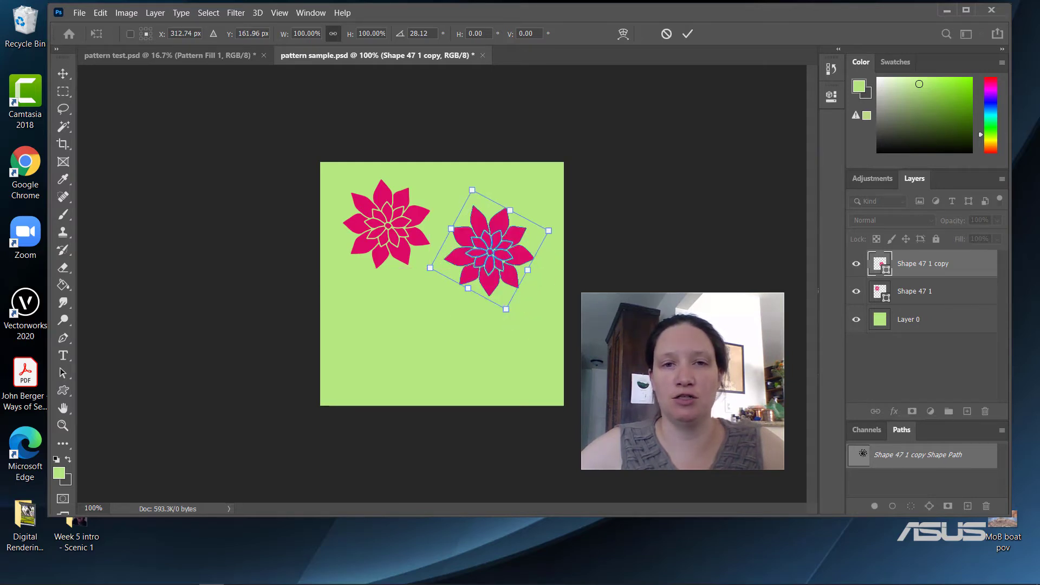
pyautogui.press('Return')
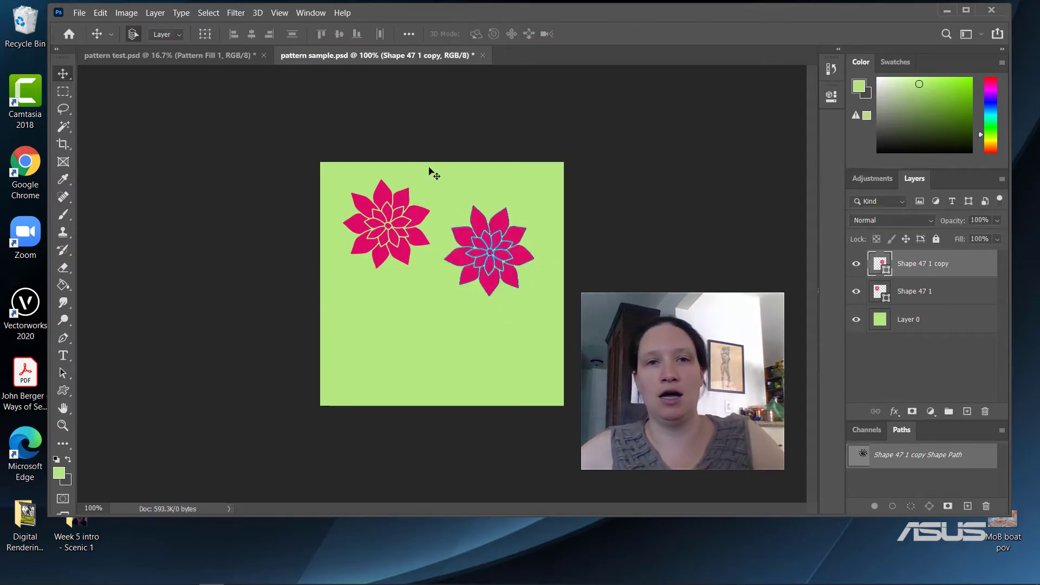
# Step: Duplicate the rotated flower copy's layer and move the new flower to the canvas's lower-left area
pyautogui.click(414, 235)
pyautogui.click(472, 281)
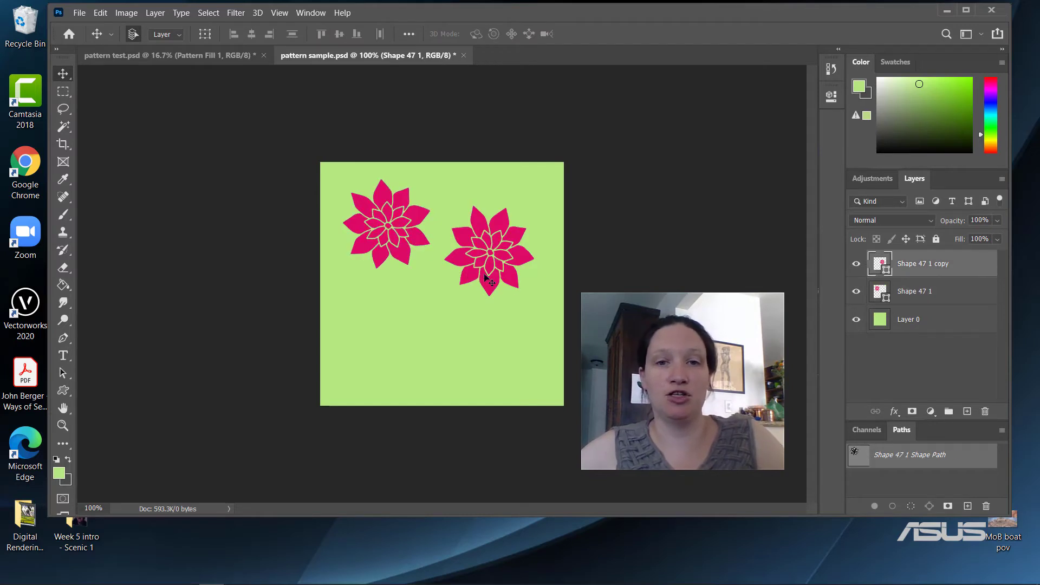
pyautogui.moveTo(917, 265); pyautogui.dragTo(968, 411)
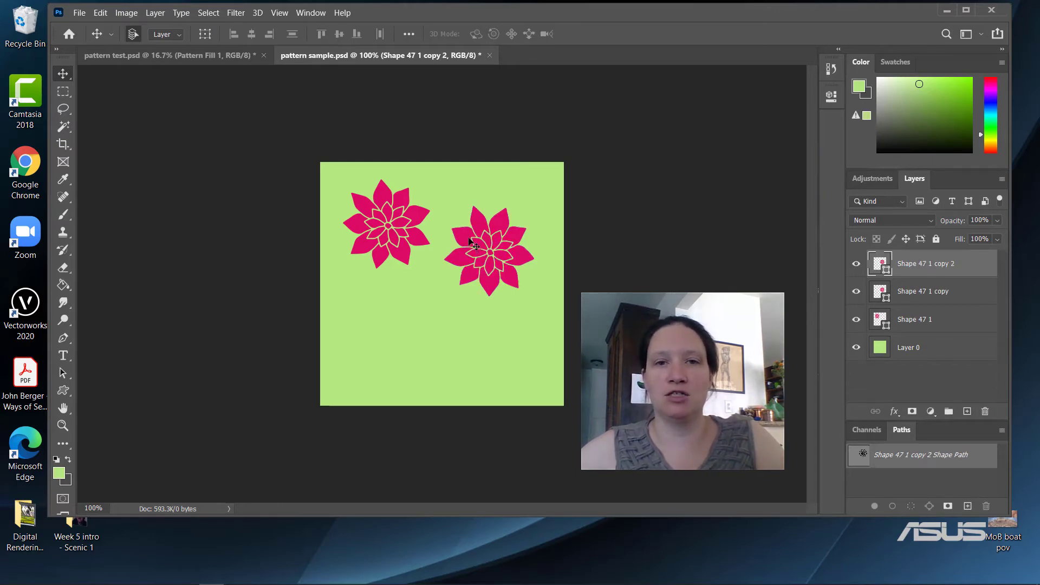
pyautogui.moveTo(468, 250); pyautogui.dragTo(390, 332)
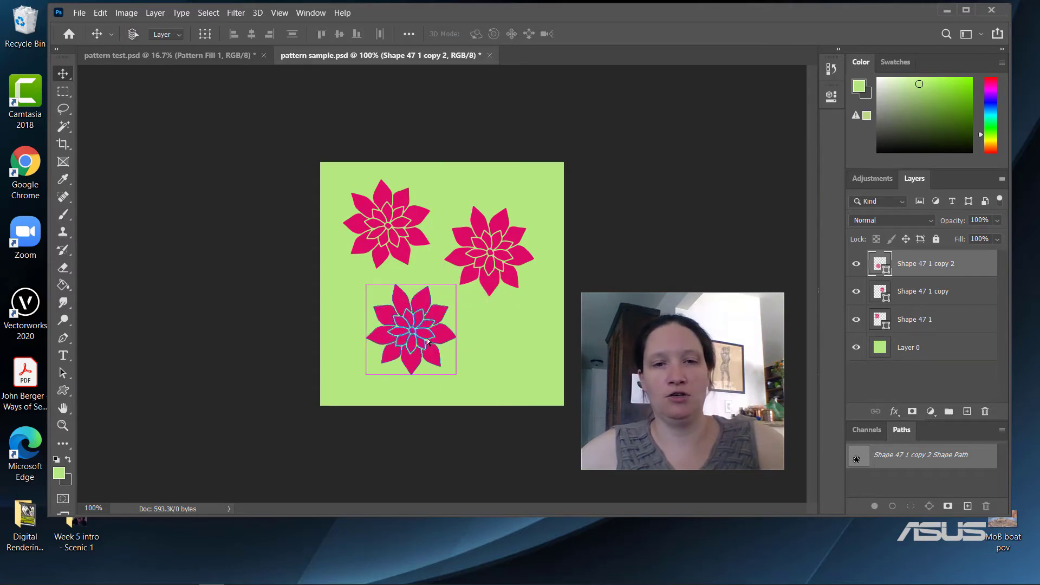
# Step: Rotate the lower-left flower copy to about -103.5° and reposition it at about X 137 px, Y 316 px
pyautogui.hotkey('ctrl', 't')
pyautogui.moveTo(466, 372); pyautogui.dragTo(476, 223)
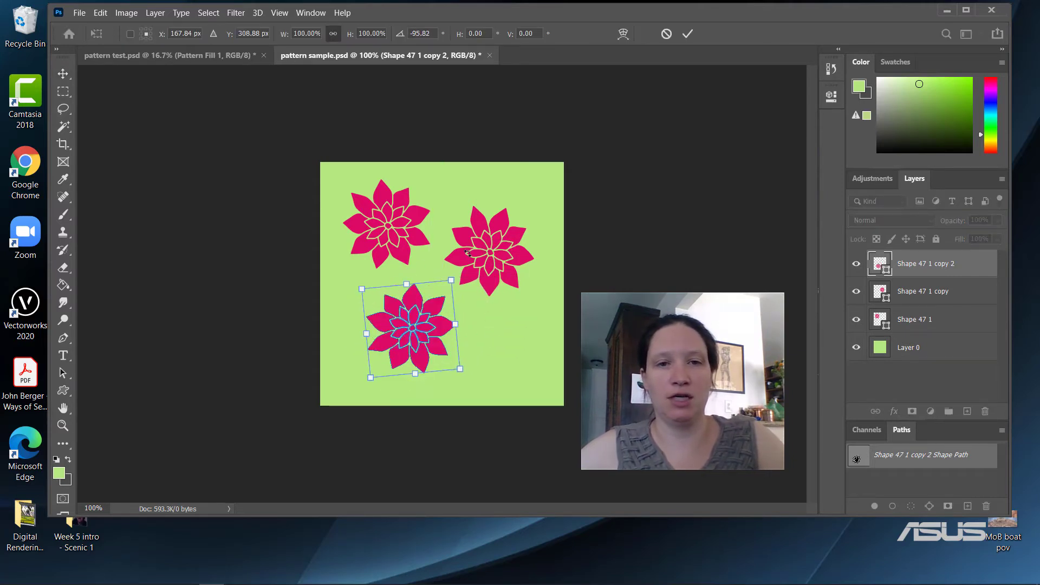
pyautogui.moveTo(408, 338); pyautogui.dragTo(392, 342)
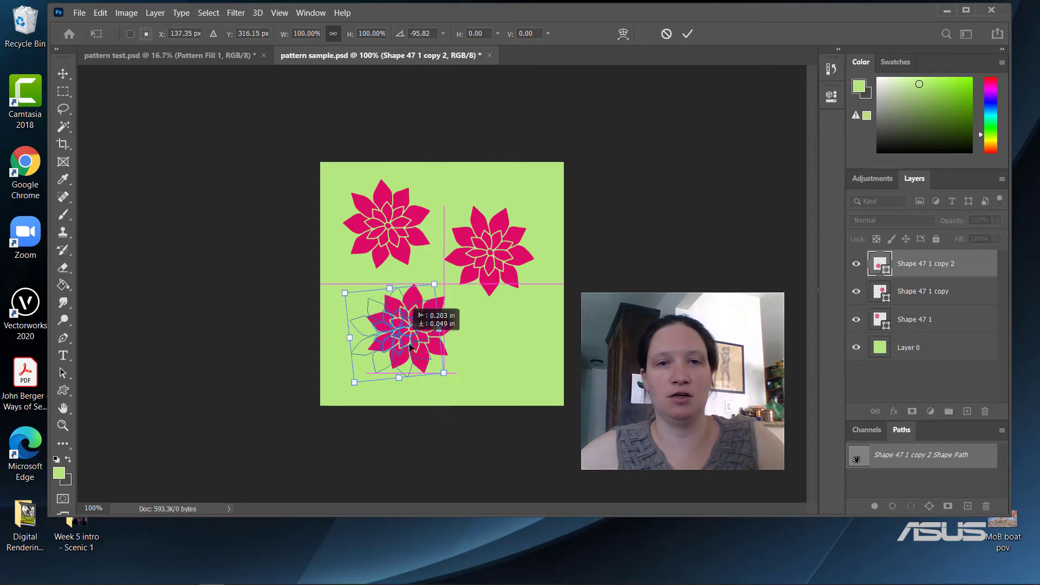
pyautogui.moveTo(513, 248); pyautogui.dragTo(506, 237)
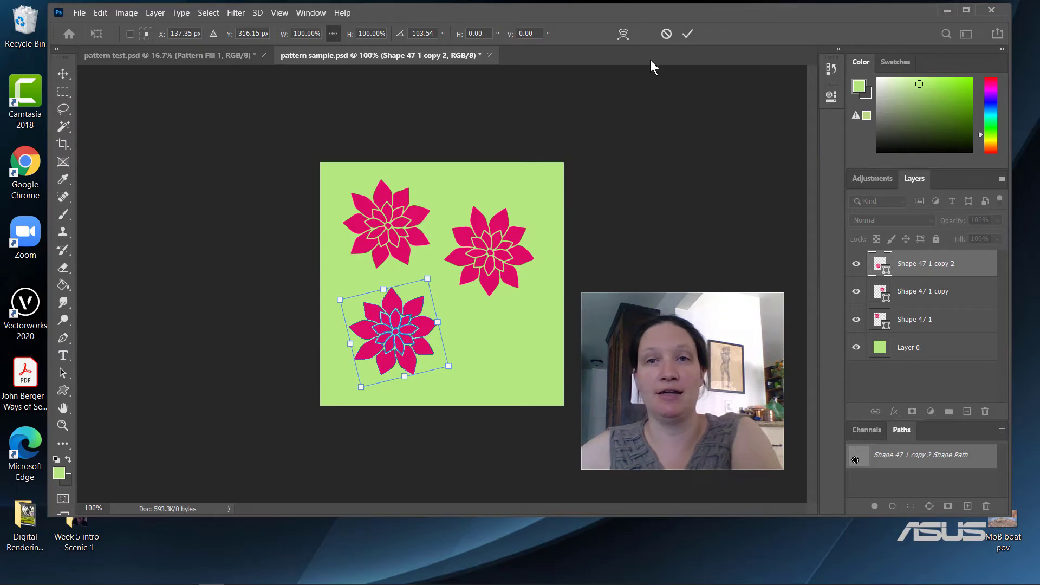
pyautogui.click(687, 33)
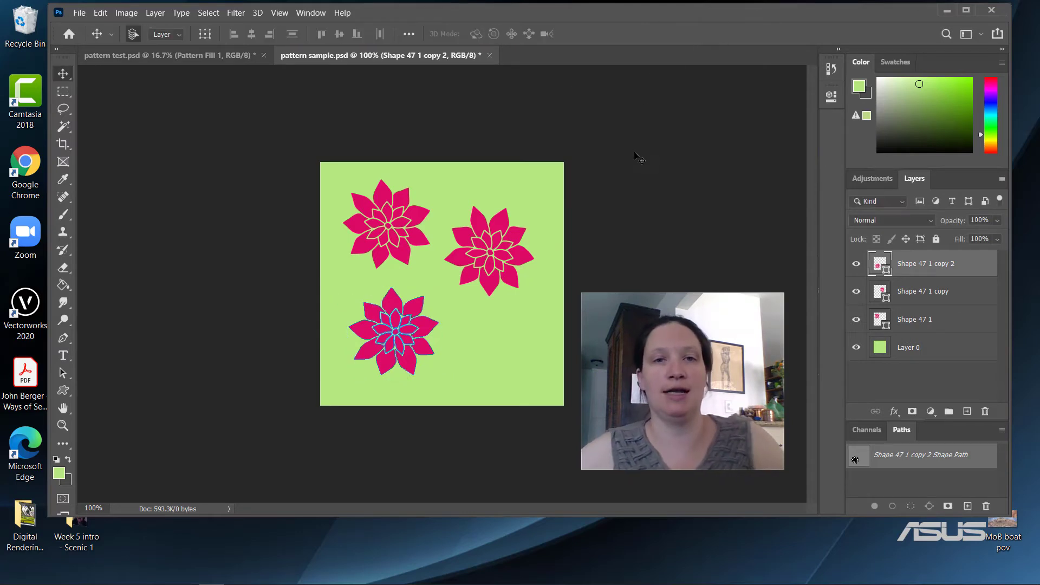
# Step: Shift the right-hand flower slightly down and to the right, and nudge the lower-left flower slightly up and right
pyautogui.click(480, 279)
pyautogui.moveTo(490, 268); pyautogui.dragTo(497, 278)
pyautogui.moveTo(392, 336); pyautogui.dragTo(396, 332)
# Step: Recolor the Layer 0 background to a light periwinkle blue with the Paint Bucket tool
pyautogui.click(918, 348)
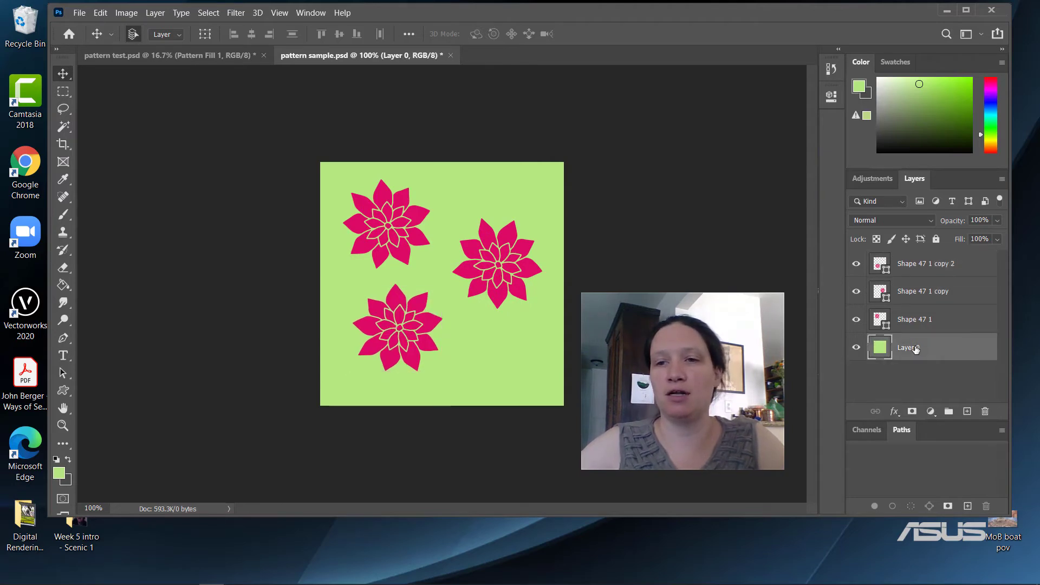
pyautogui.click(987, 105)
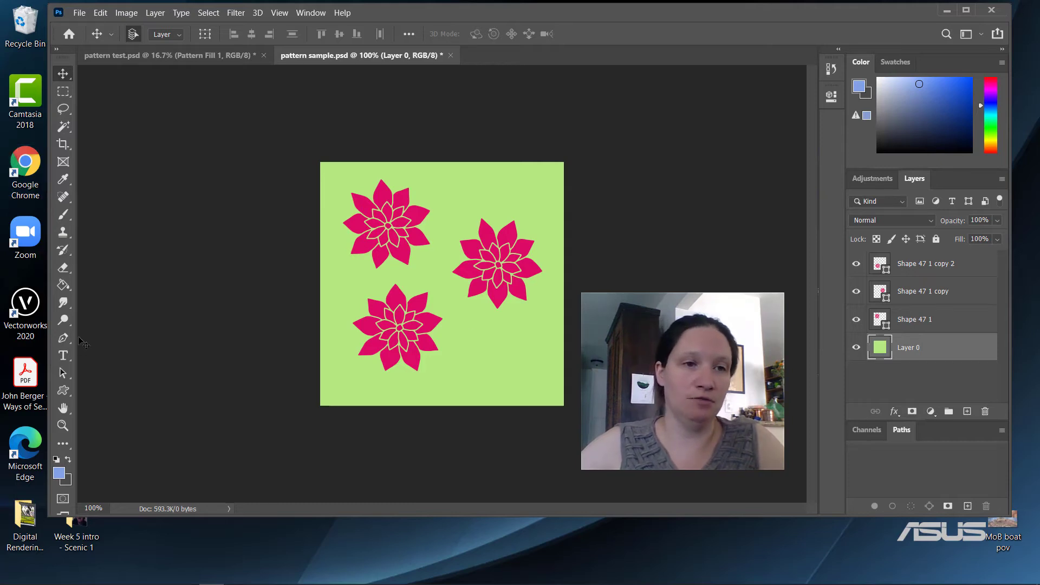
pyautogui.click(64, 285)
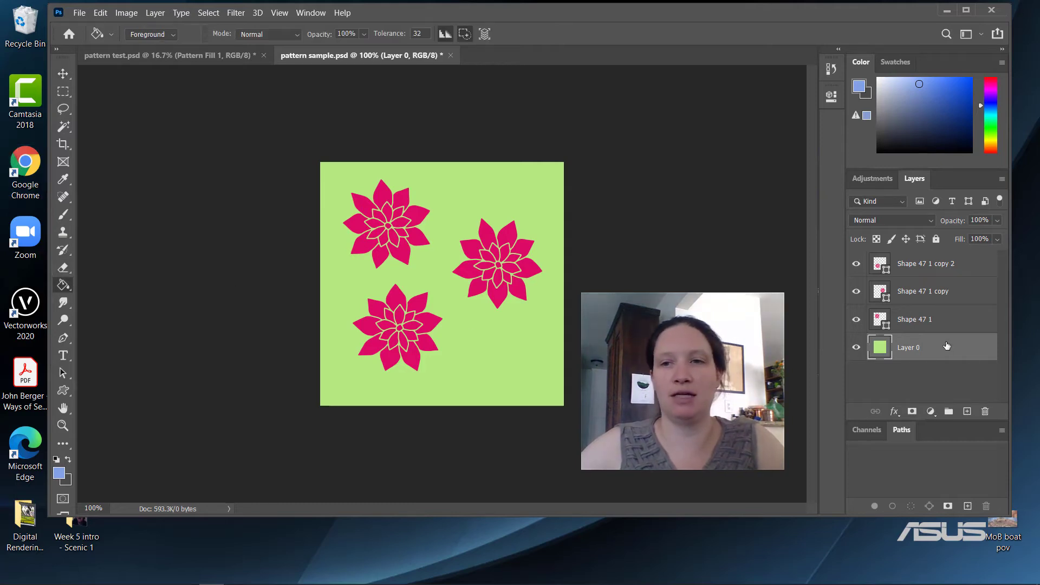
pyautogui.click(473, 344)
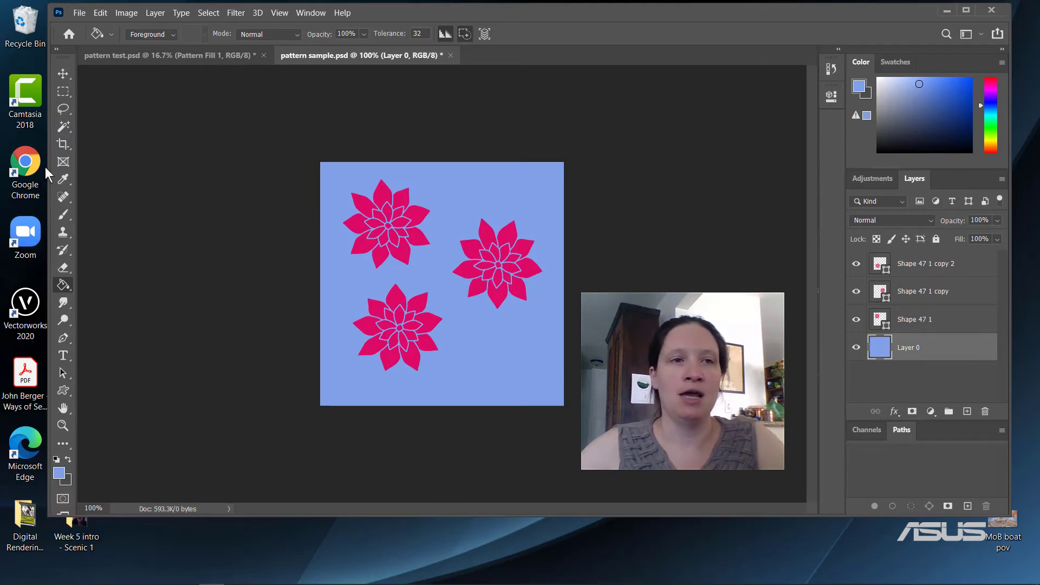
# Step: Draw the rose custom shape from the Flowers set, about 175 × 173 px, on a new layer below the right-hand flower
pyautogui.click(933, 267)
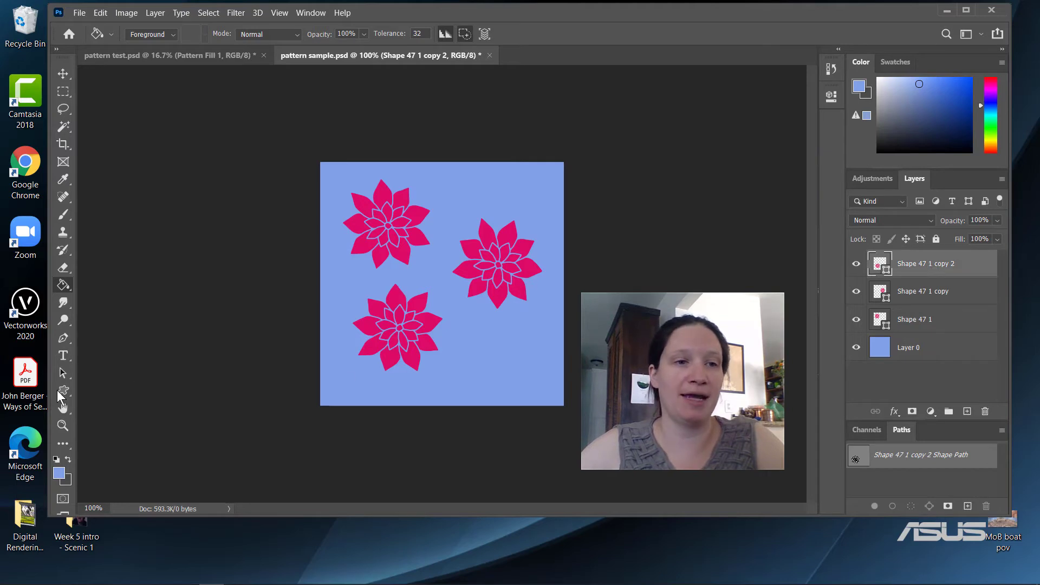
pyautogui.click(63, 393)
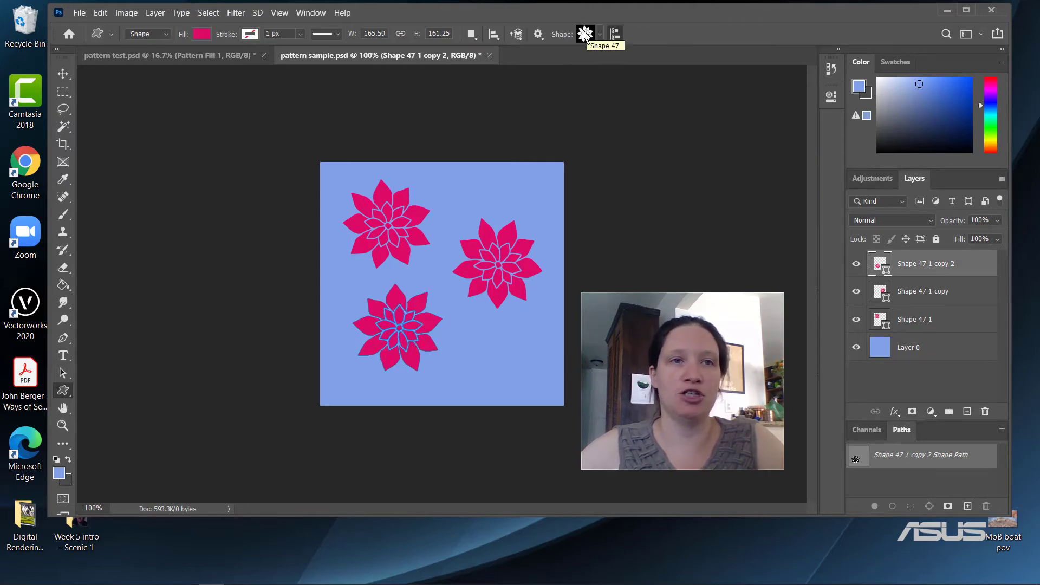
pyautogui.click(112, 34)
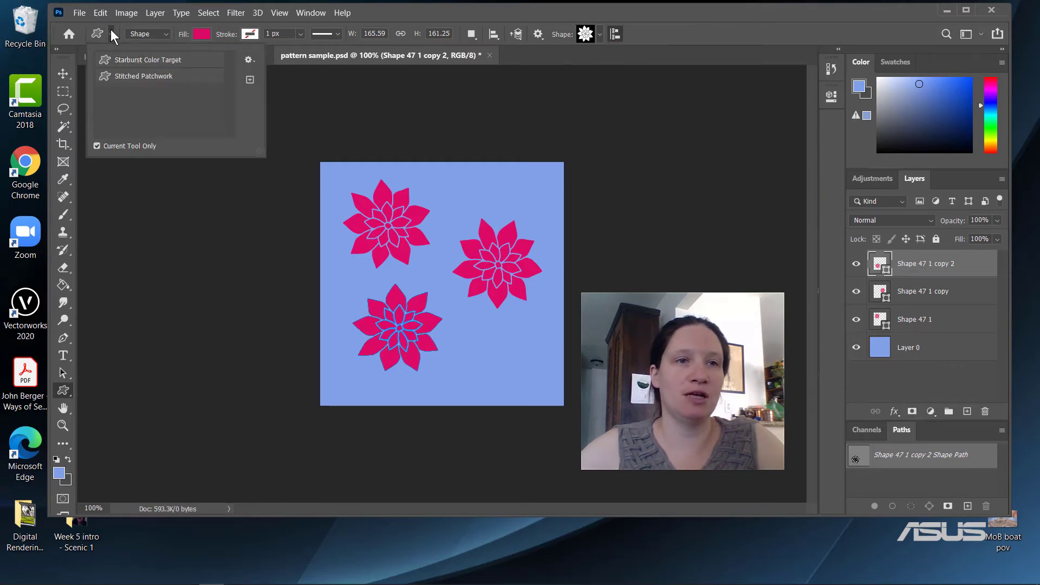
pyautogui.click(111, 33)
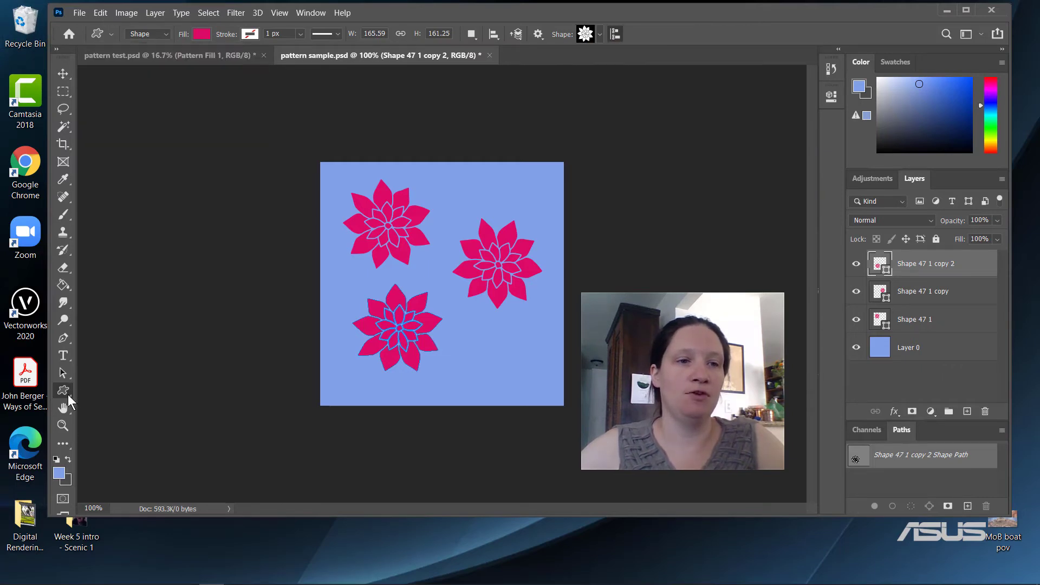
pyautogui.click(70, 392)
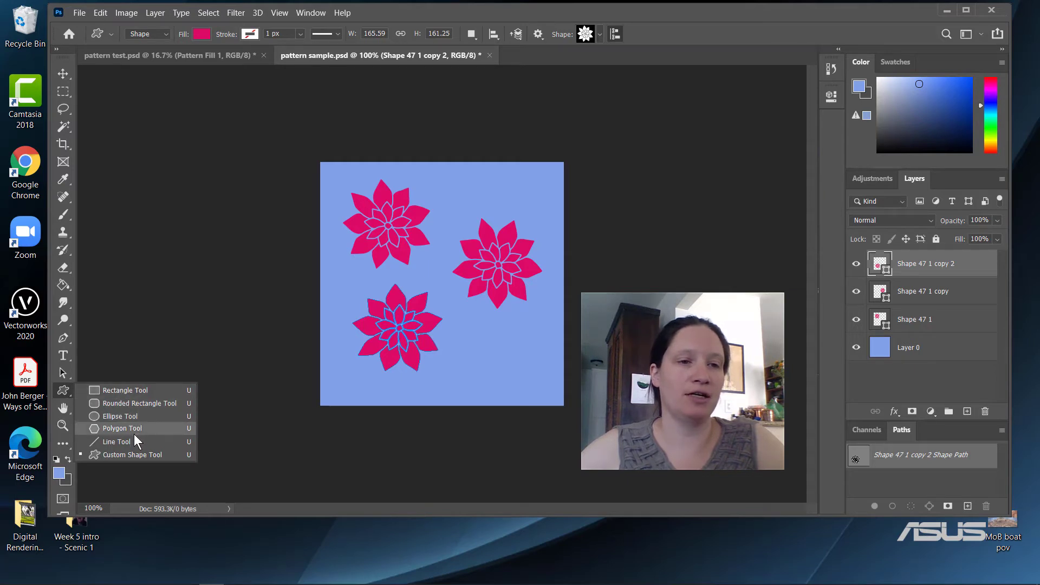
pyautogui.click(67, 392)
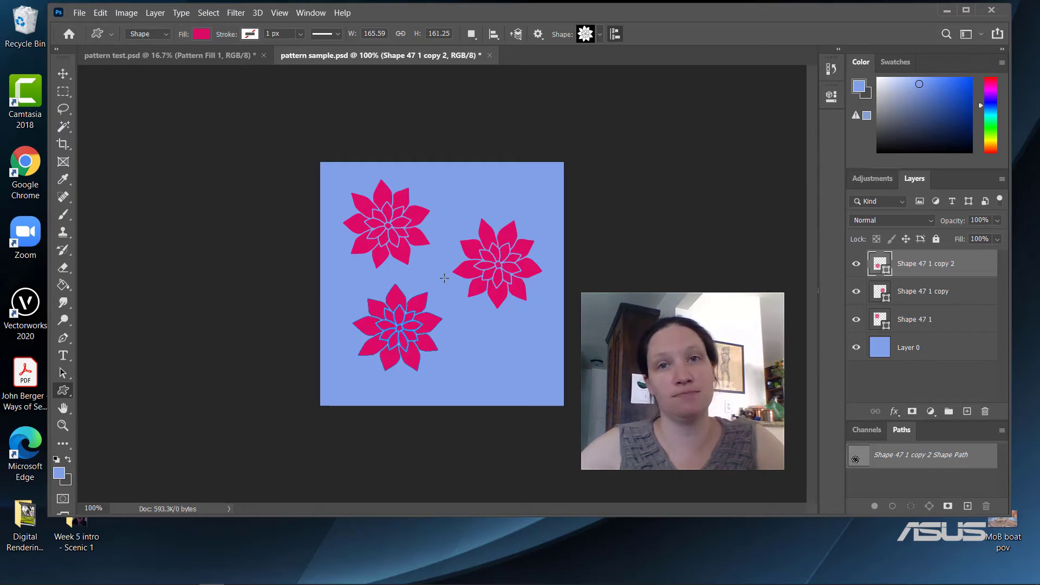
pyautogui.click(599, 34)
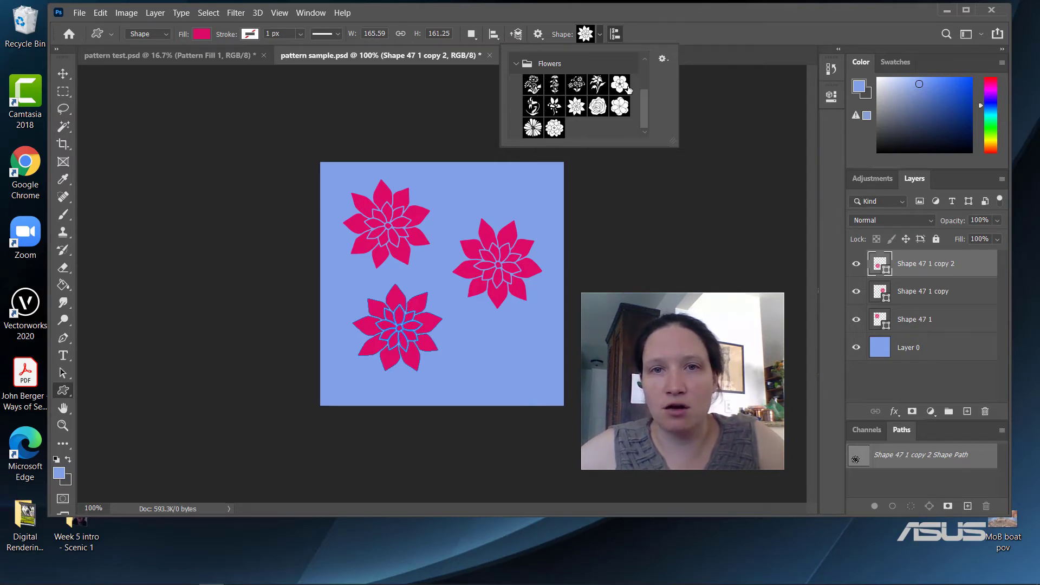
pyautogui.click(596, 107)
pyautogui.doubleClick(598, 107)
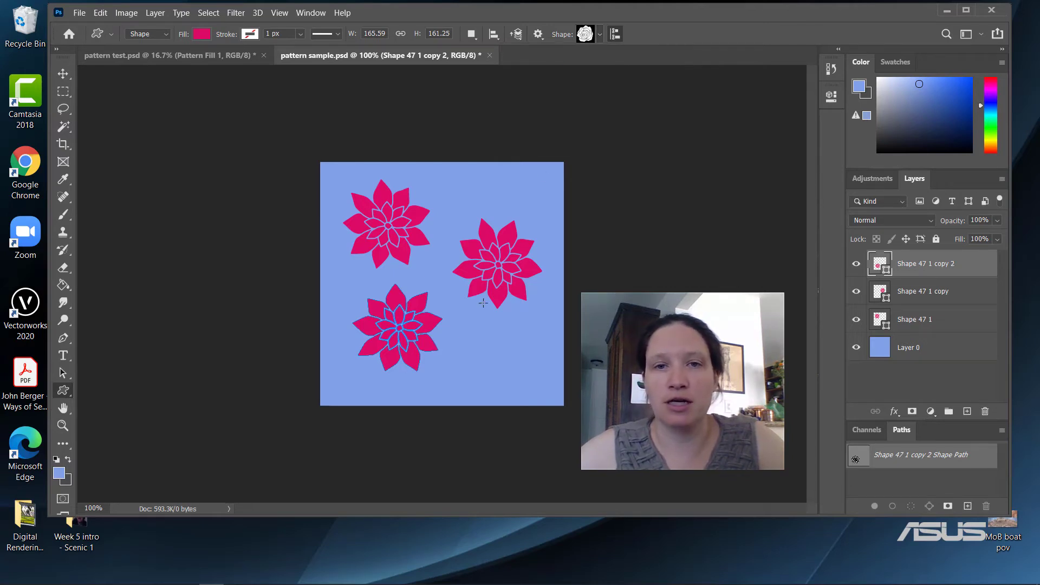
pyautogui.moveTo(476, 323); pyautogui.dragTo(565, 370)
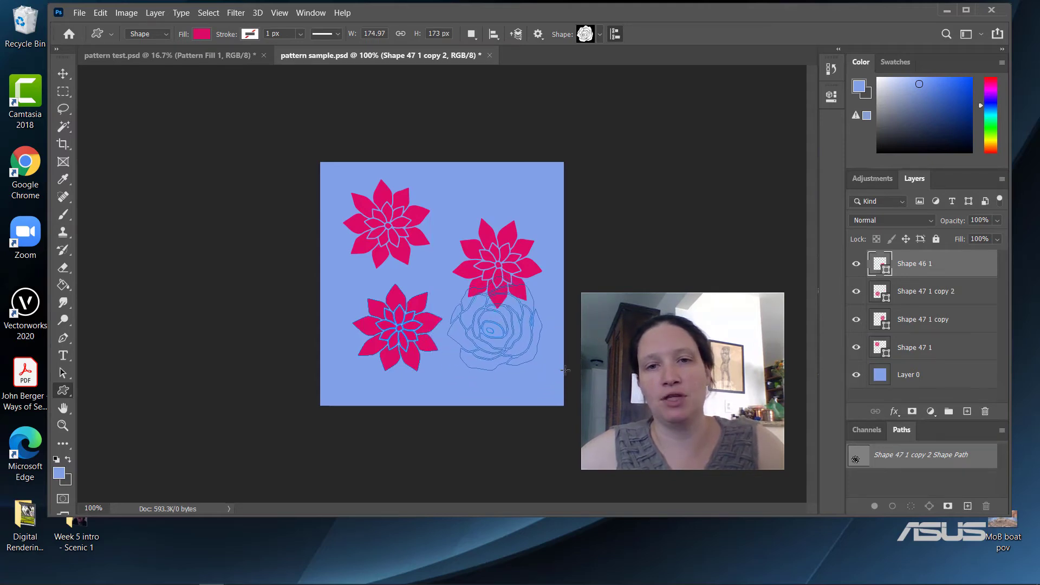
# Step: Set the rose's fill color to salmon #e47c72 and place its layer directly above Layer 0, beneath the other flowers
pyautogui.click(201, 34)
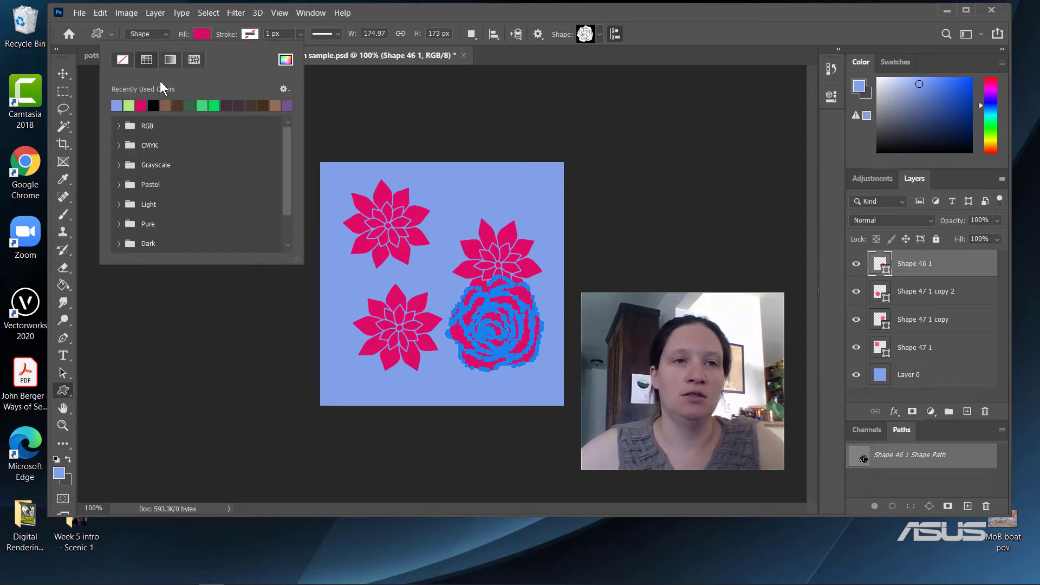
pyautogui.click(285, 59)
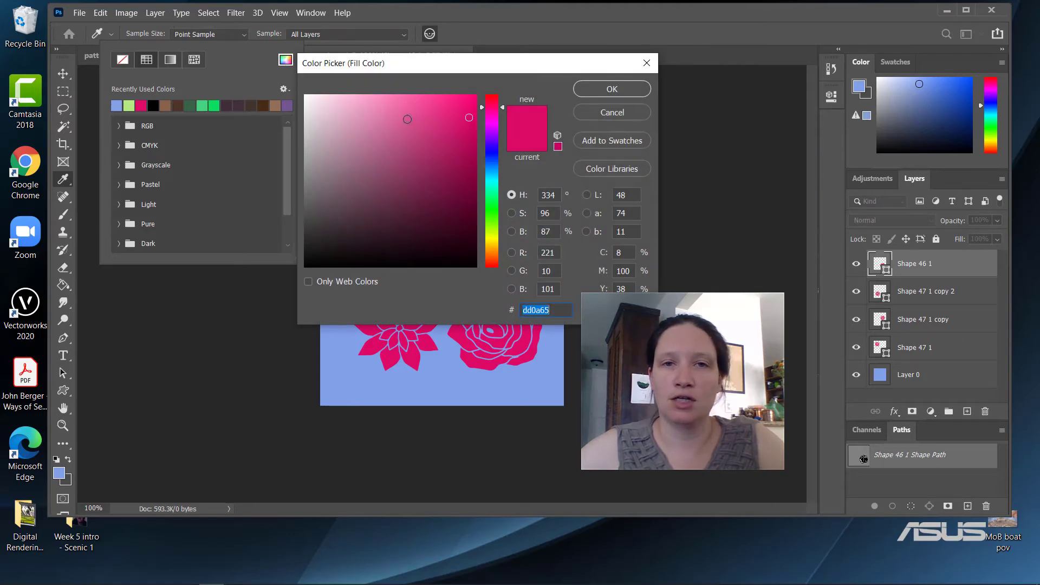
pyautogui.moveTo(407, 118); pyautogui.dragTo(391, 113)
pyautogui.moveTo(503, 107); pyautogui.dragTo(503, 264)
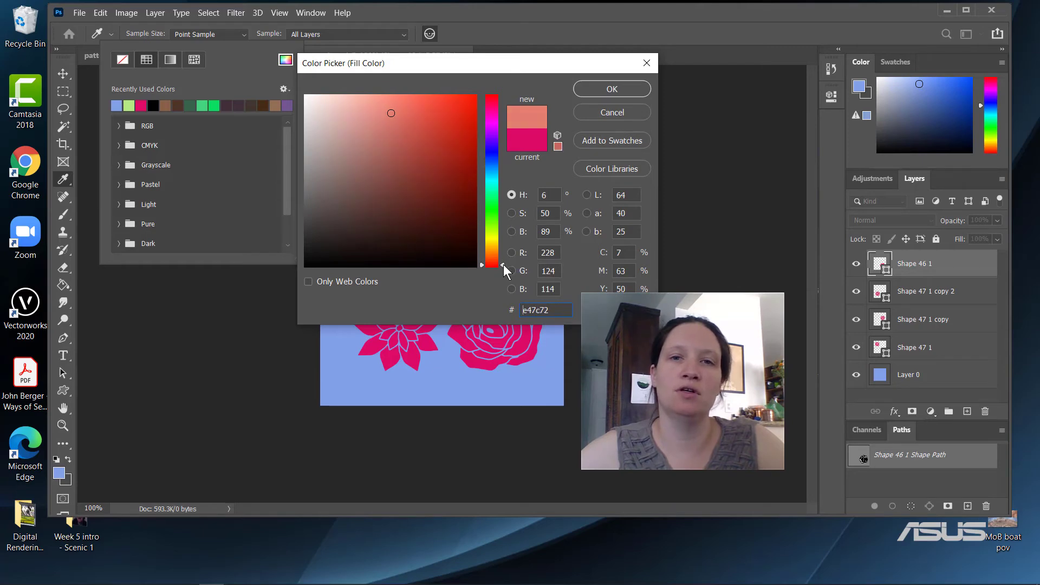
pyautogui.click(598, 88)
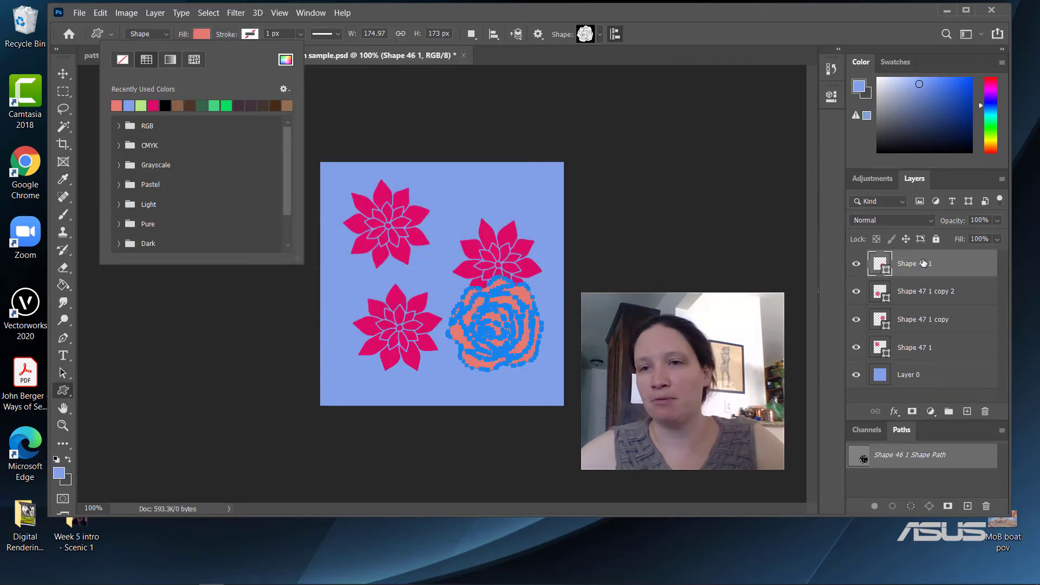
pyautogui.moveTo(923, 263); pyautogui.dragTo(916, 347)
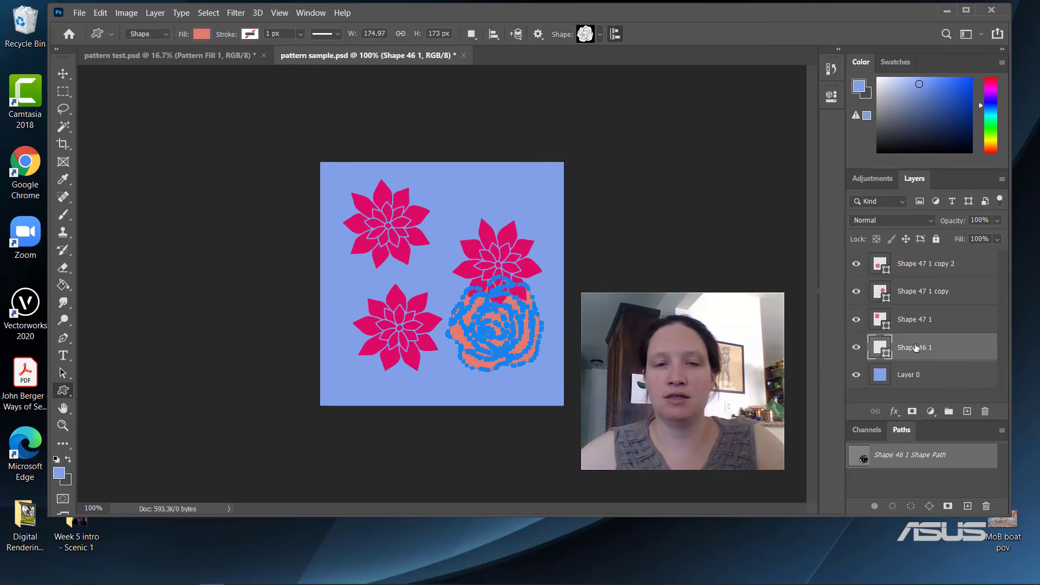
# Step: Move the rose slightly lower on the canvas and lock the Layer 0 background
pyautogui.click(63, 74)
pyautogui.moveTo(510, 339); pyautogui.dragTo(544, 317)
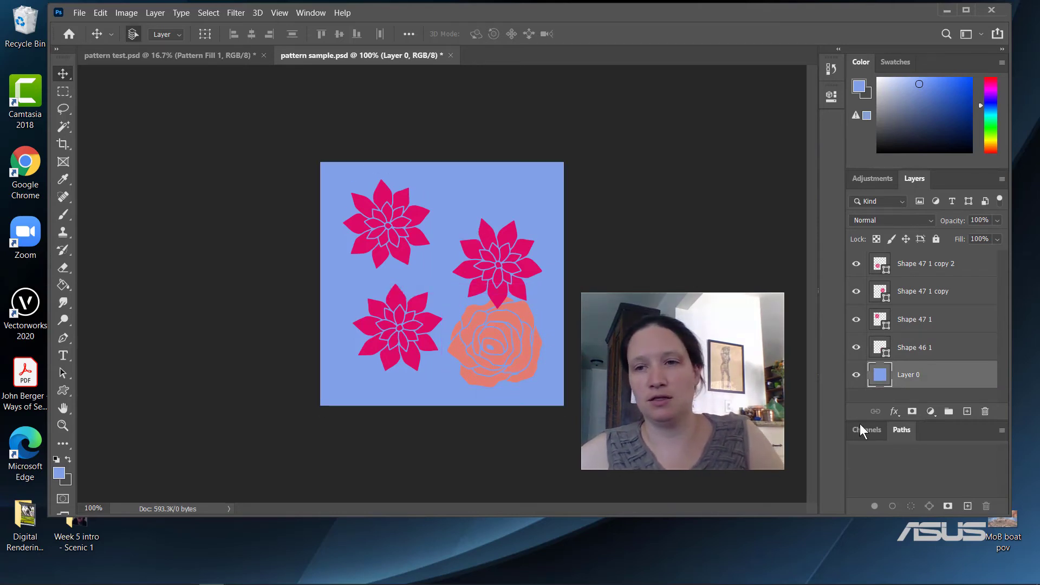
pyautogui.click(937, 239)
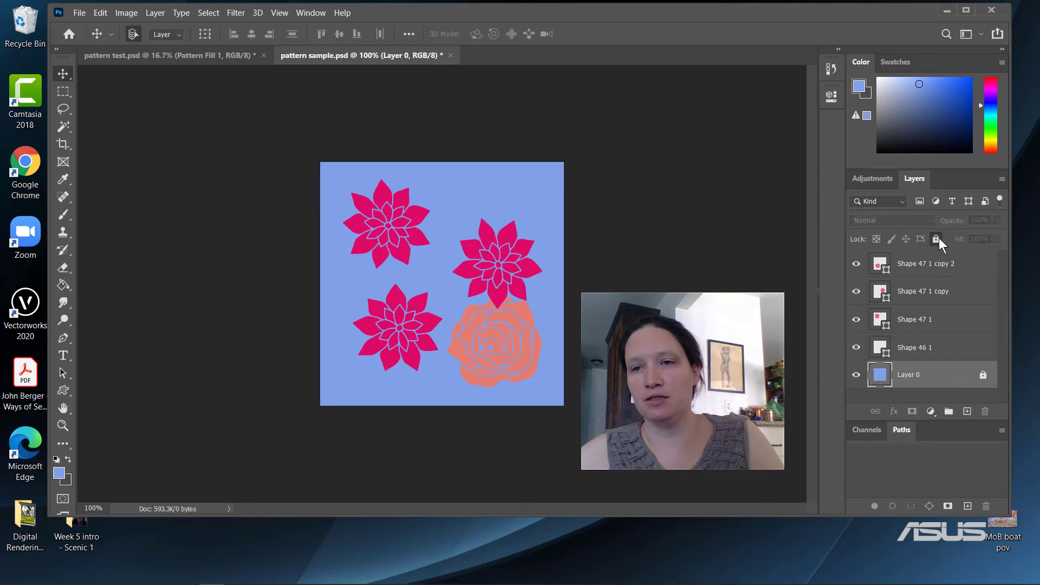
# Step: Scale the rose to about 60% and position it at about X 337 px, Y 306 px, just under the right-hand flower
pyautogui.click(515, 351)
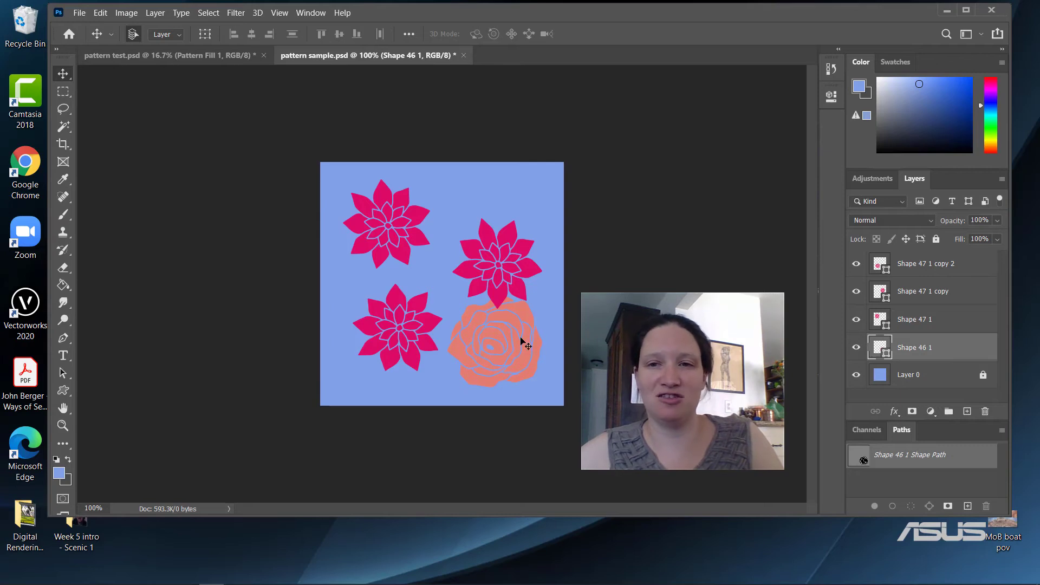
pyautogui.hotkey('ctrl', 't')
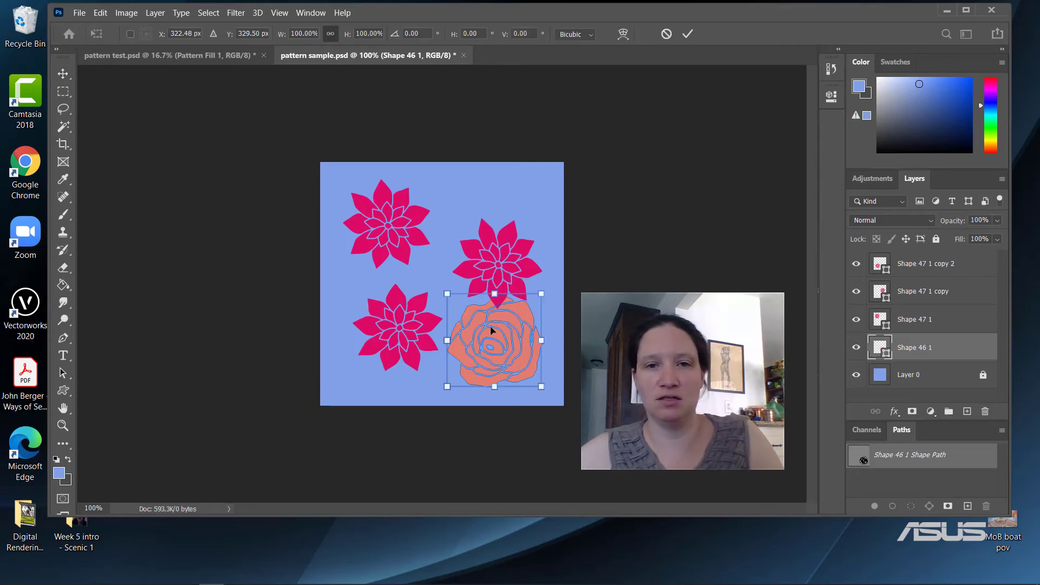
pyautogui.moveTo(542, 292); pyautogui.dragTo(503, 331)
pyautogui.moveTo(482, 368); pyautogui.dragTo(478, 343)
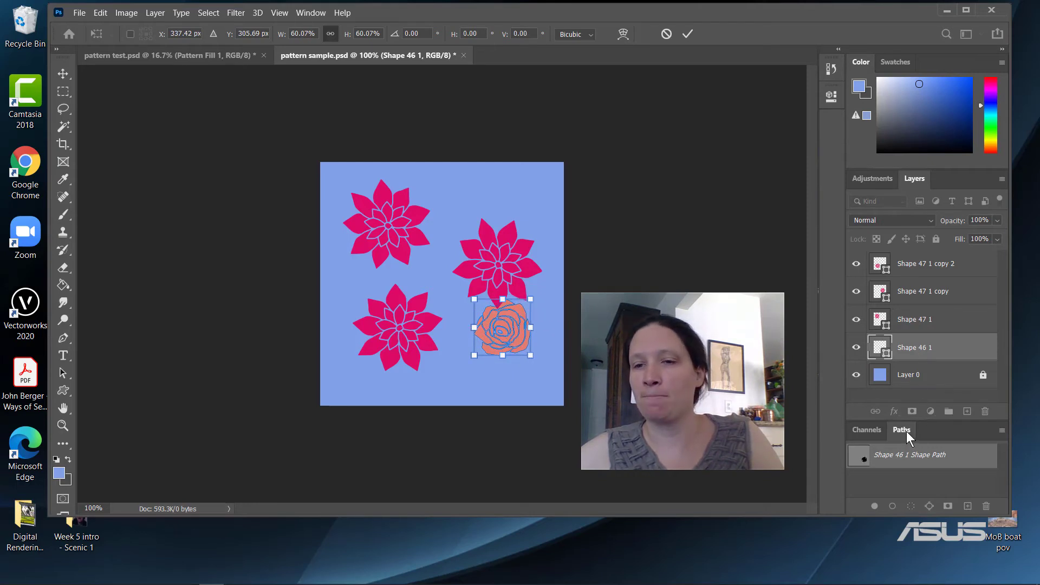
pyautogui.press('Return')
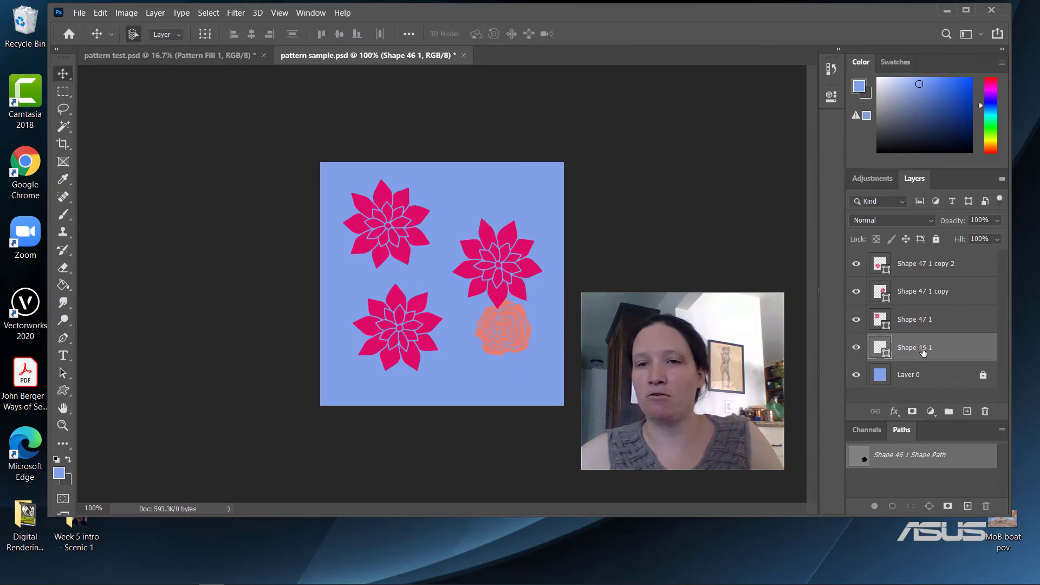
# Step: Duplicate the rose layer twice and move one copy between the two upper flowers, at about X 225 px, Y 84 px
pyautogui.moveTo(915, 351); pyautogui.dragTo(967, 411)
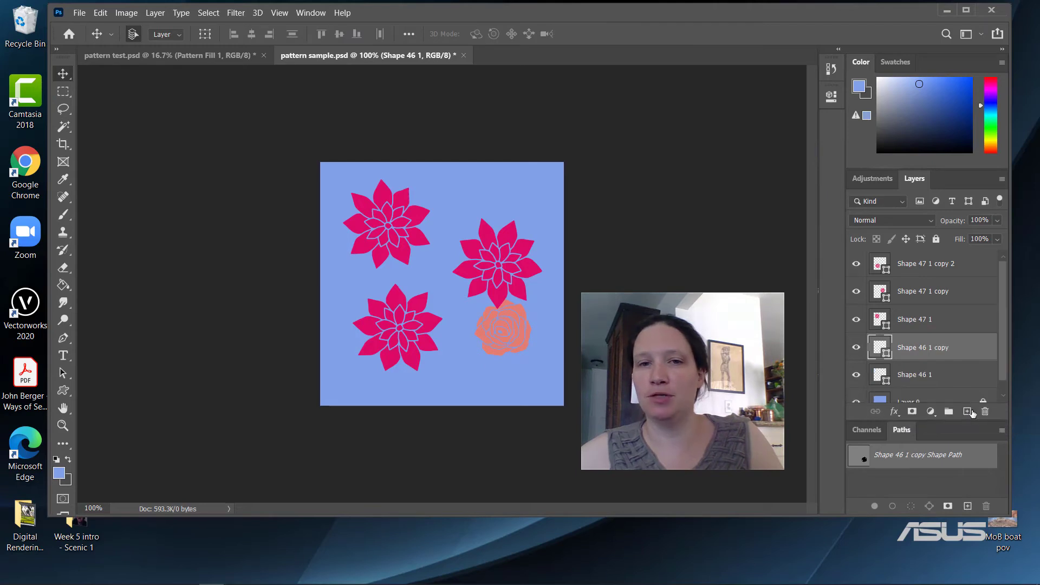
pyautogui.moveTo(953, 353); pyautogui.dragTo(967, 411)
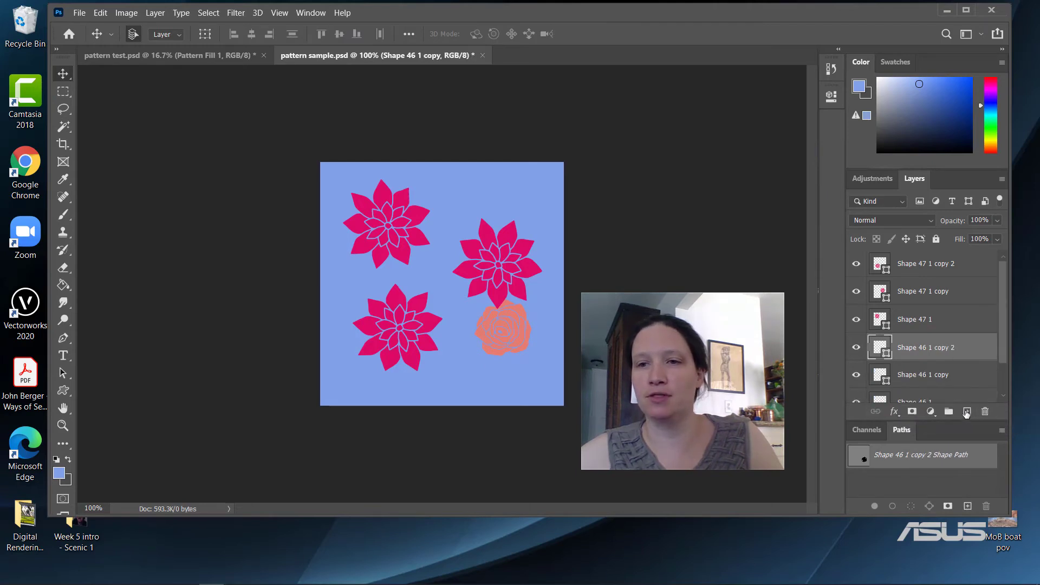
pyautogui.moveTo(496, 320); pyautogui.dragTo(456, 236)
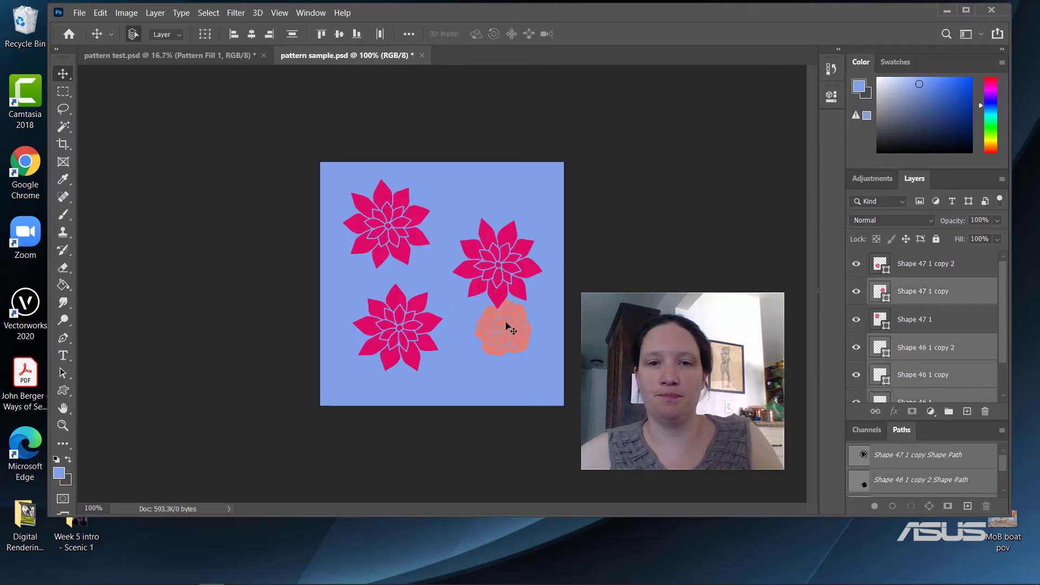
pyautogui.moveTo(506, 321); pyautogui.dragTo(442, 209)
# Step: Rotate the upper rose copy, Shape 46 1 copy 2, about 53°
pyautogui.click(920, 317)
pyautogui.click(938, 356)
pyautogui.hotkey('ctrl', 't')
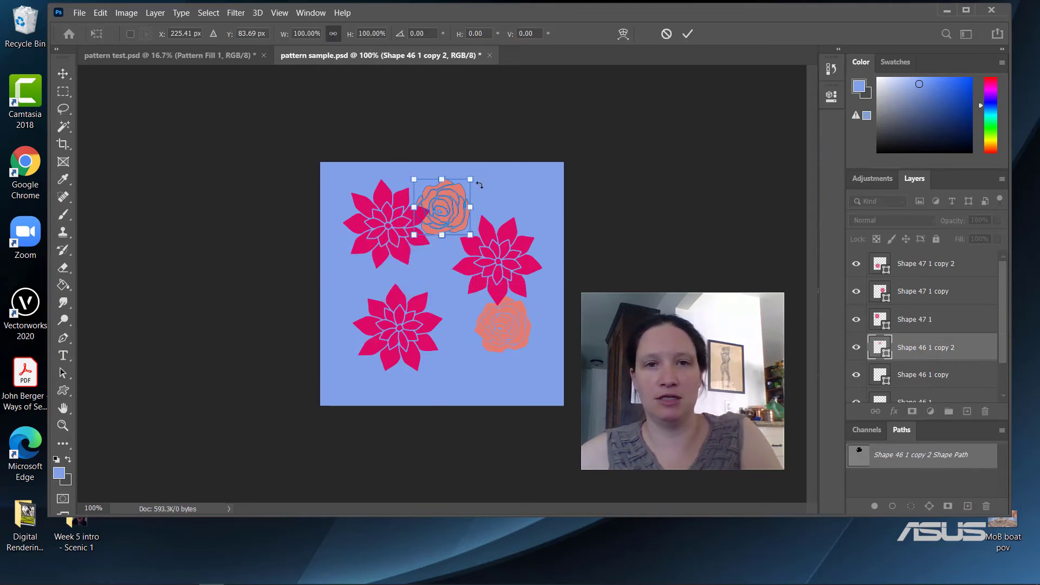
pyautogui.moveTo(483, 182); pyautogui.dragTo(504, 227)
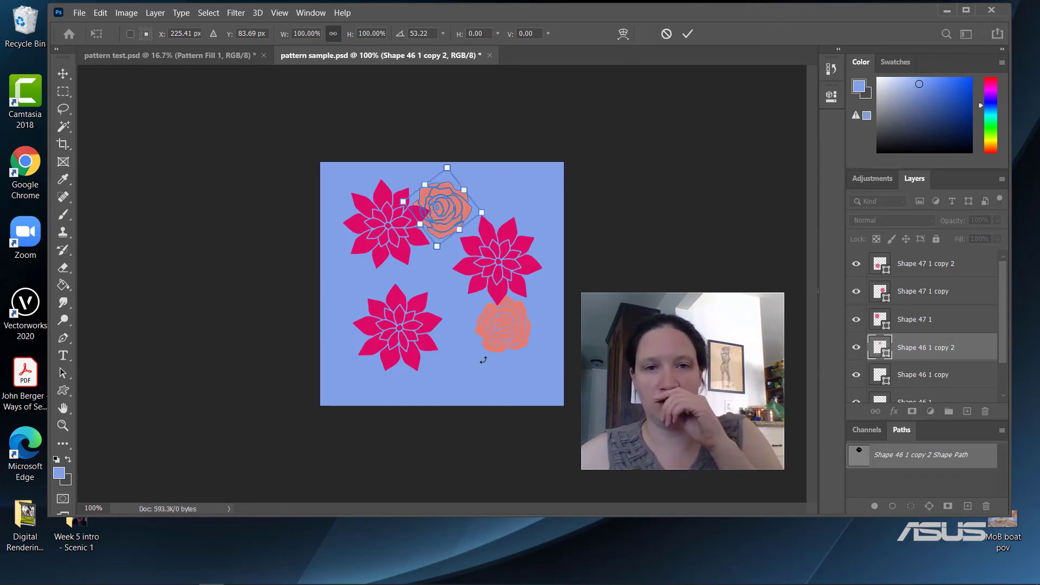
pyautogui.press('Return')
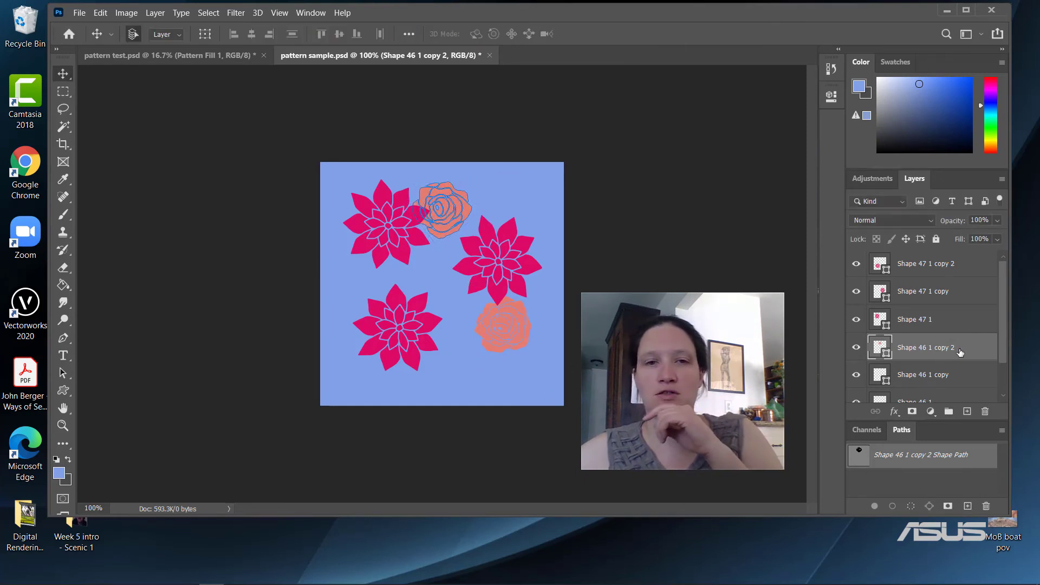
# Step: Move the rose copy on layer Shape 46 1 copy to the upper-left edge of the bottom pink flower
pyautogui.click(497, 328)
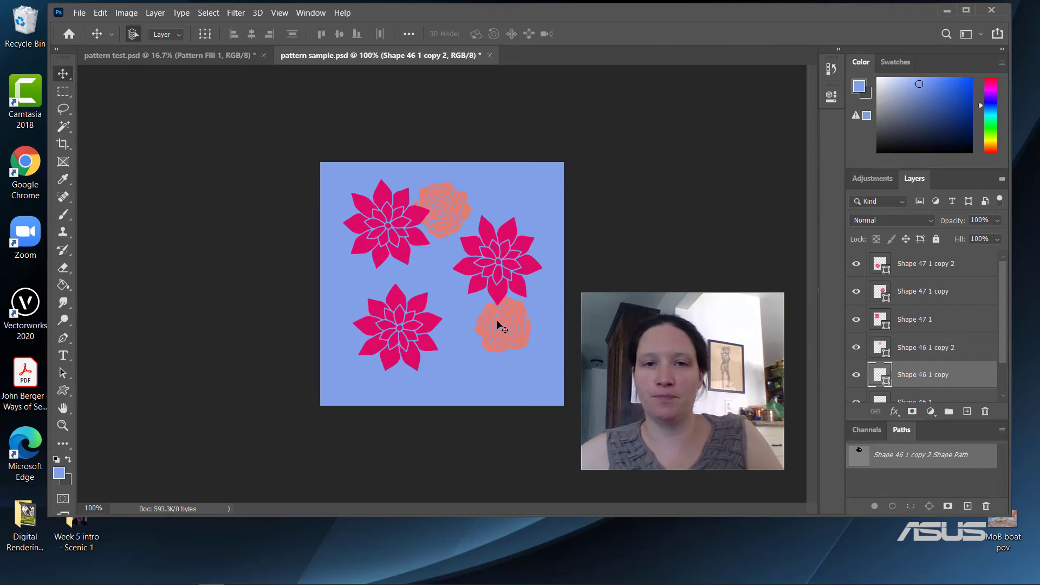
pyautogui.moveTo(495, 315); pyautogui.dragTo(364, 293)
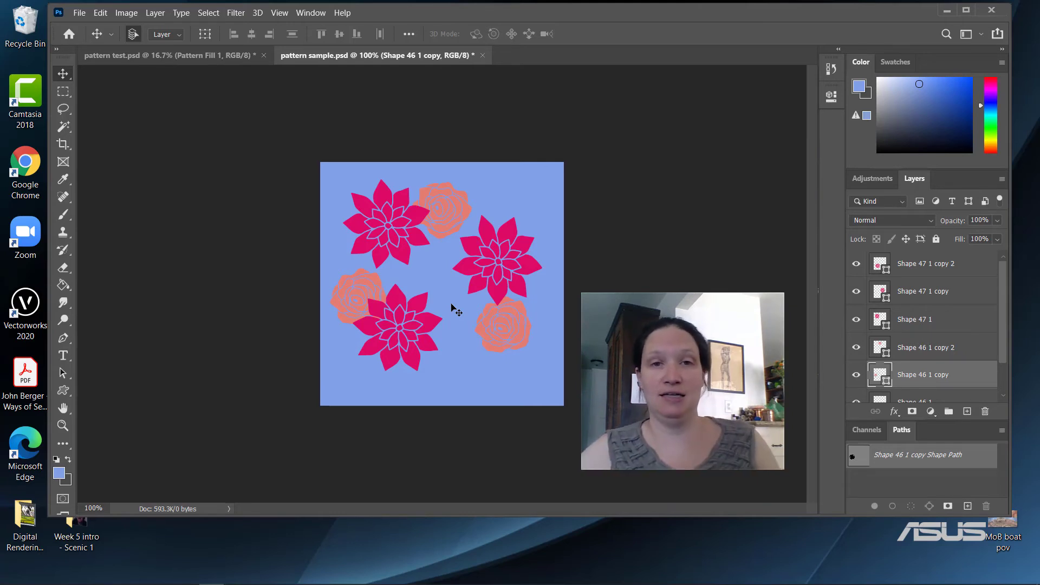
# Step: Define the whole tile as a new pattern named "pattern 2 with roses"
pyautogui.click(79, 13)
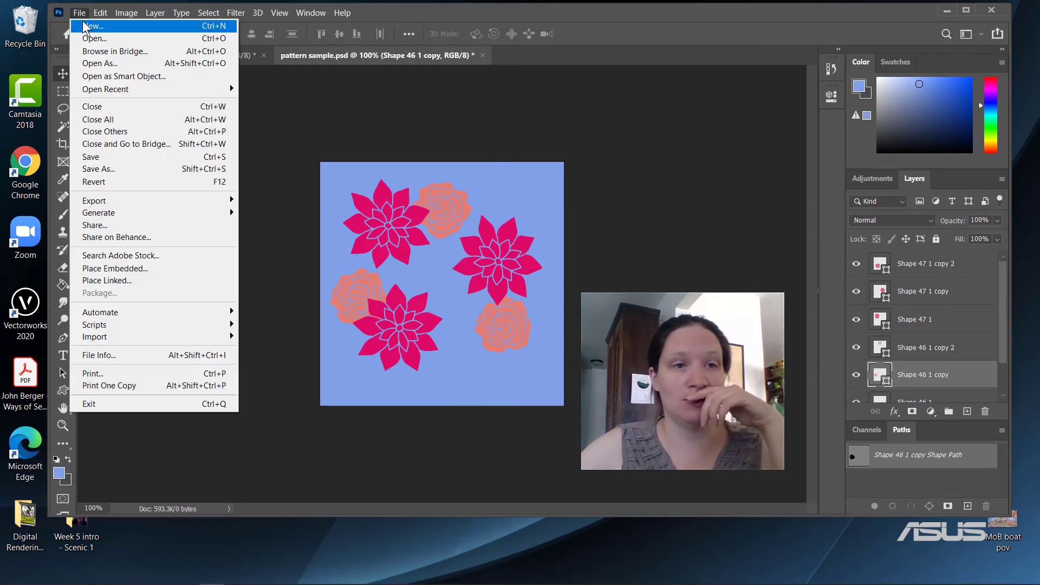
pyautogui.moveTo(100, 13)
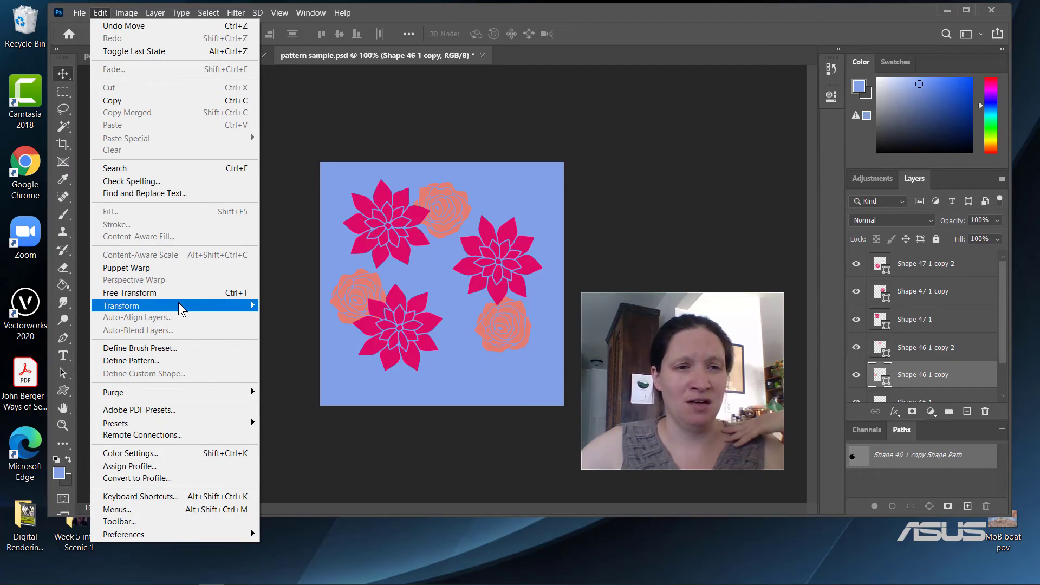
pyautogui.click(170, 359)
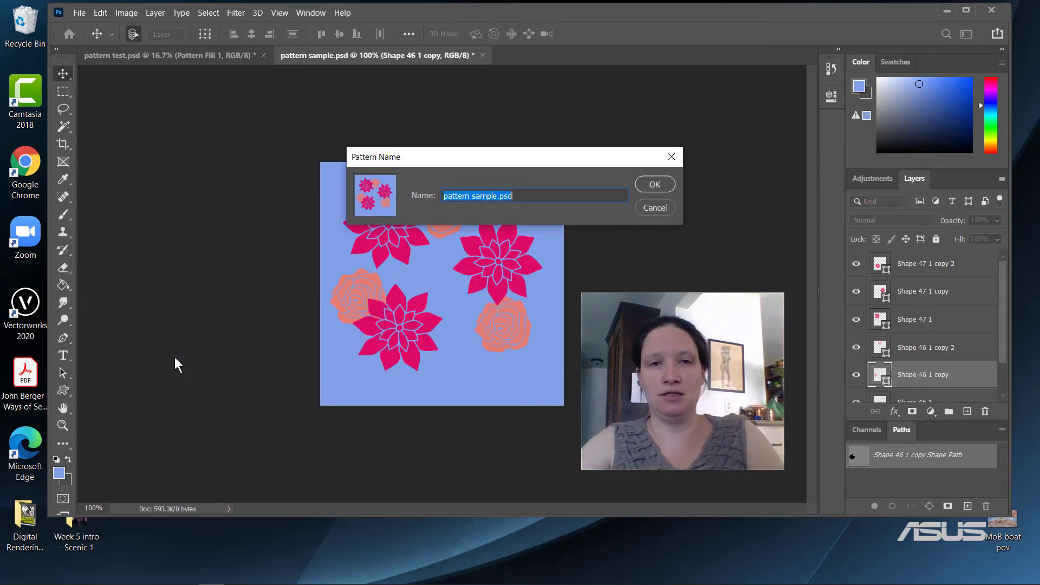
pyautogui.write('pat')
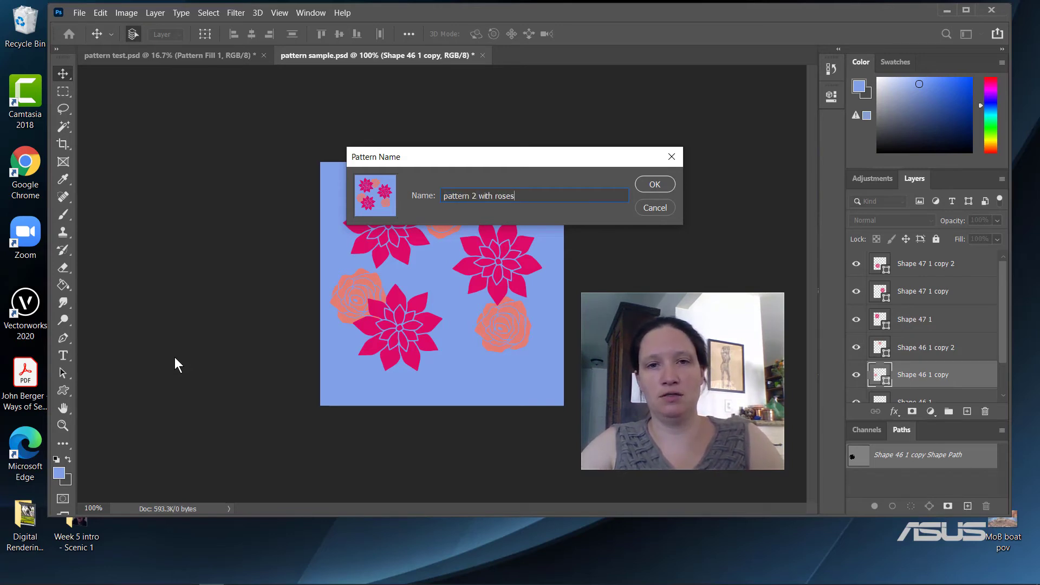
pyautogui.press('Return')
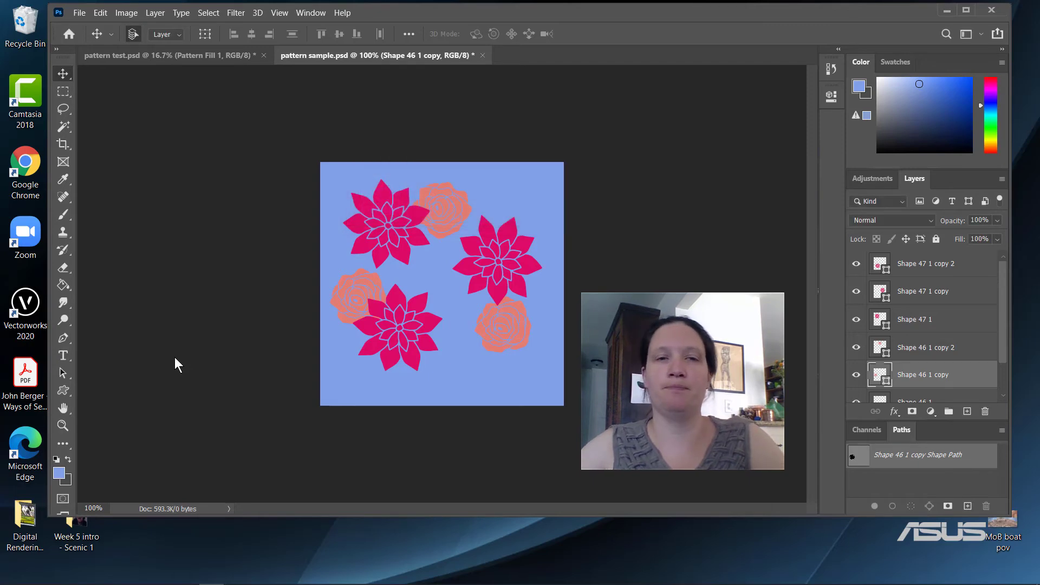
# Step: In pattern test.psd, change the Pattern Fill 1 layer's pattern to the blue tile with flowers and roses
pyautogui.click(167, 57)
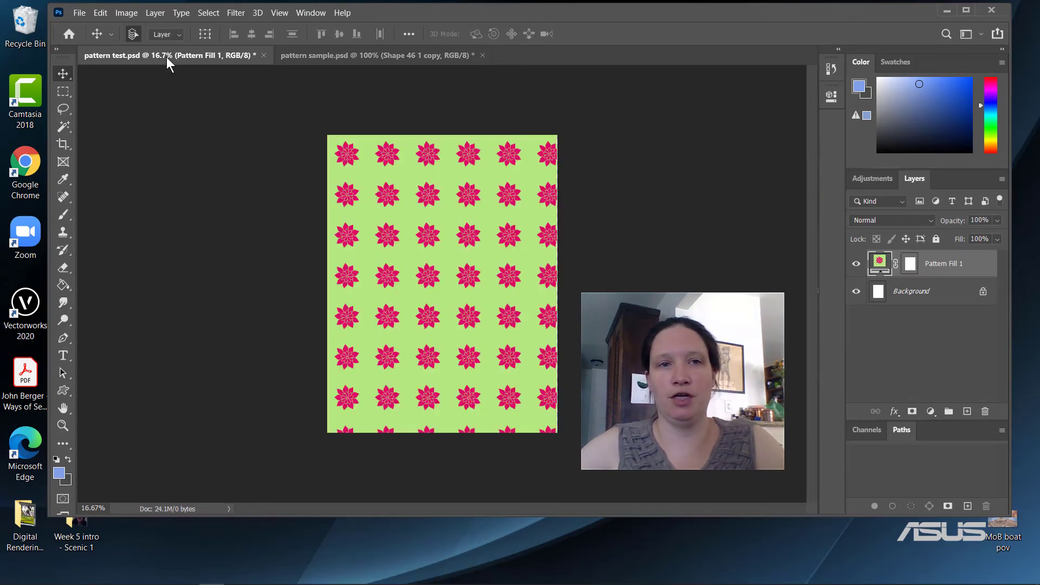
pyautogui.doubleClick(880, 264)
pyautogui.click(611, 147)
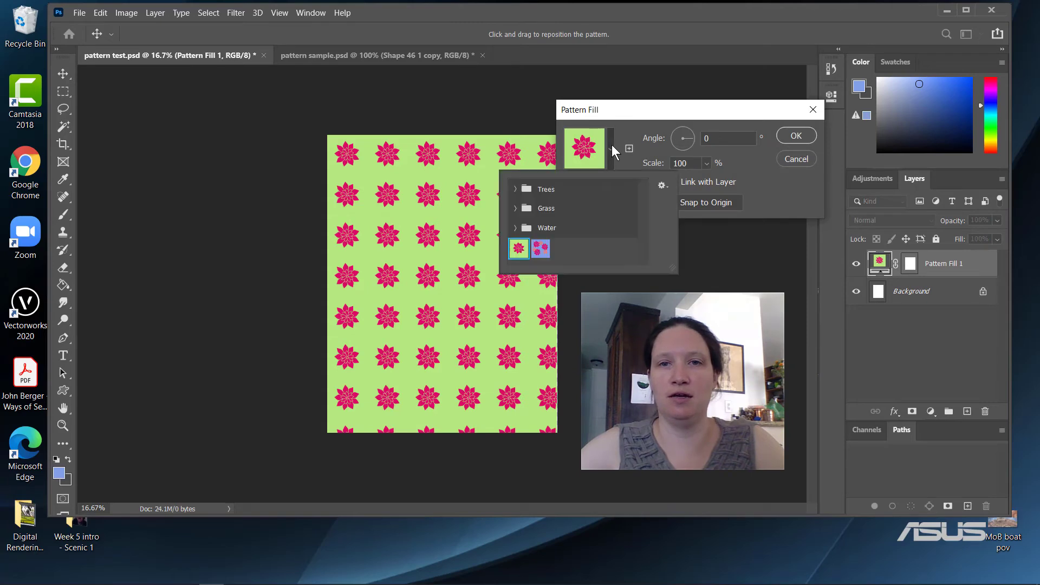
pyautogui.click(537, 249)
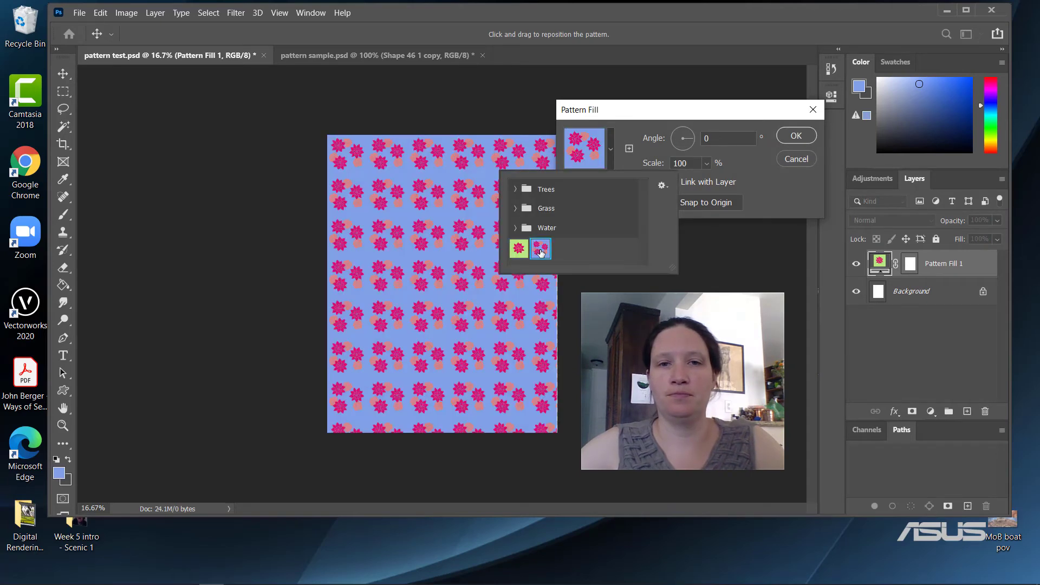
pyautogui.click(810, 131)
pyautogui.click(807, 134)
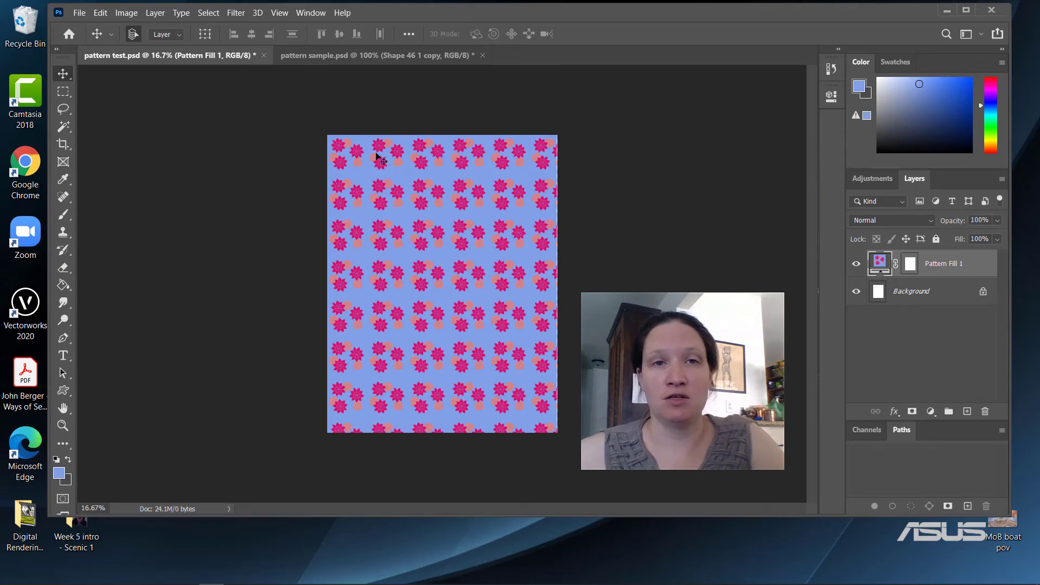
# Step: In pattern sample.psd, select all the flower and rose layers from Shape 46 1 up to Shape 47 1 copy 2
pyautogui.click(333, 55)
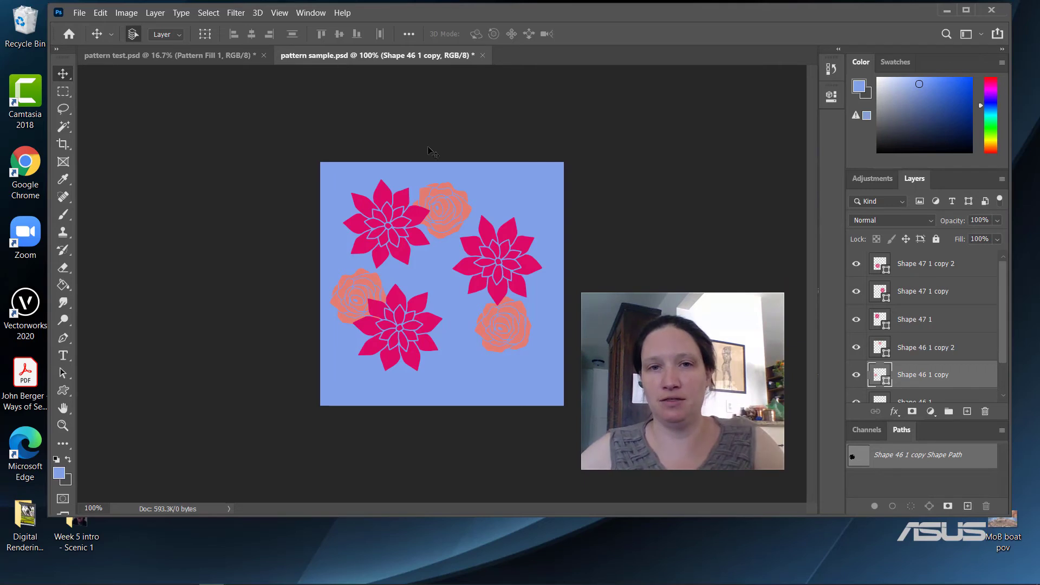
pyautogui.scroll(-2, 935, 327)
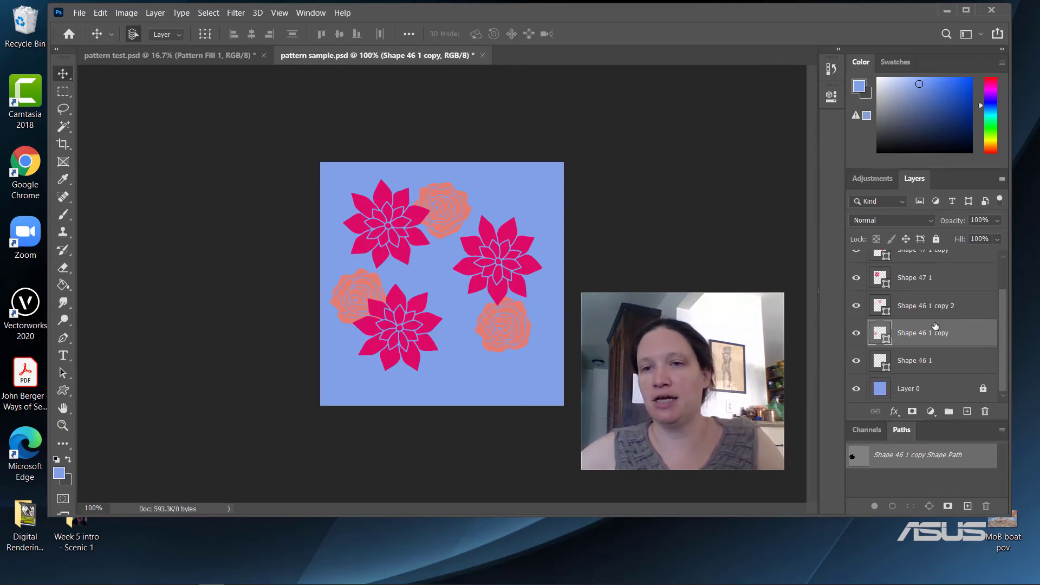
pyautogui.click(942, 366)
pyautogui.scroll(2, 934, 360)
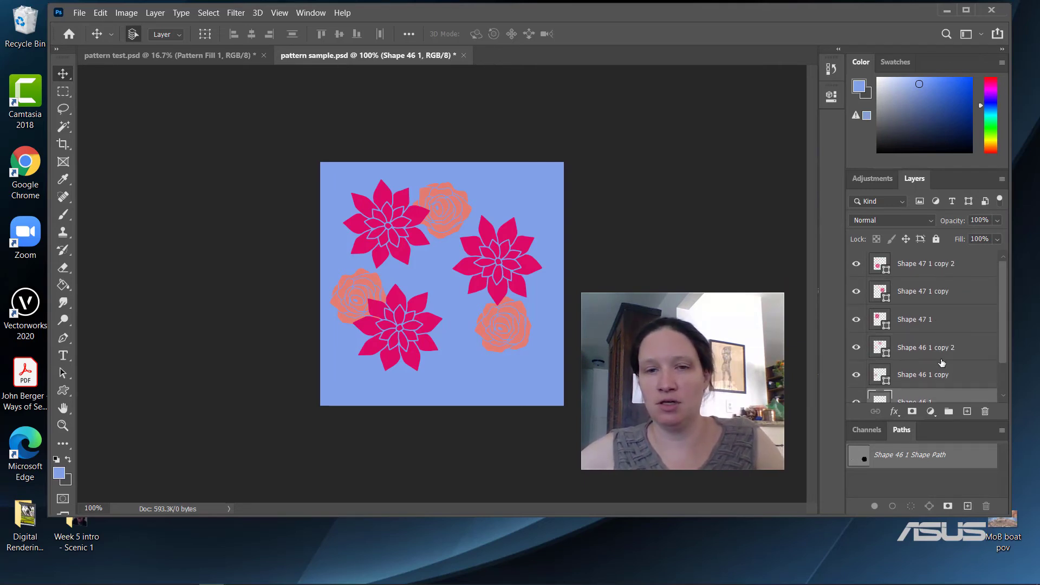
pyautogui.keyDown('shift'); pyautogui.click(956, 265); pyautogui.keyUp('shift')
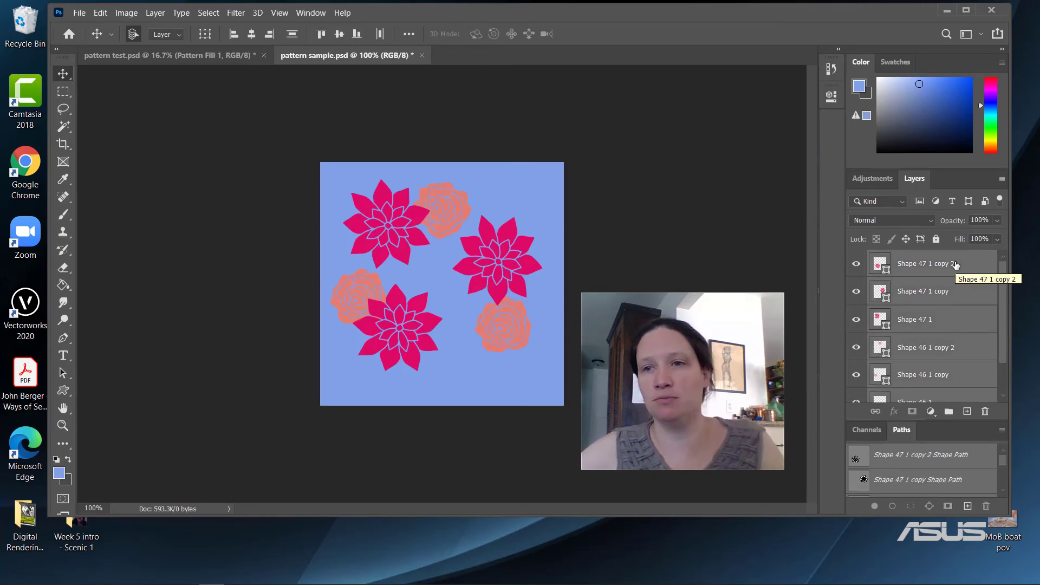
# Step: Try Merge Shapes on the selected flower and rose layers, and undo the merge
pyautogui.rightClick(958, 251)
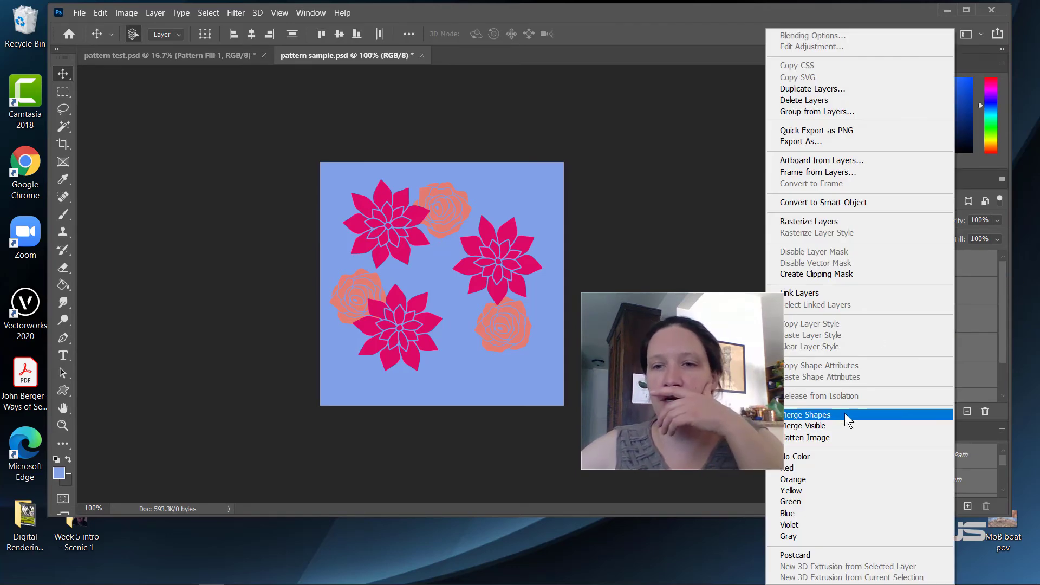
pyautogui.click(844, 412)
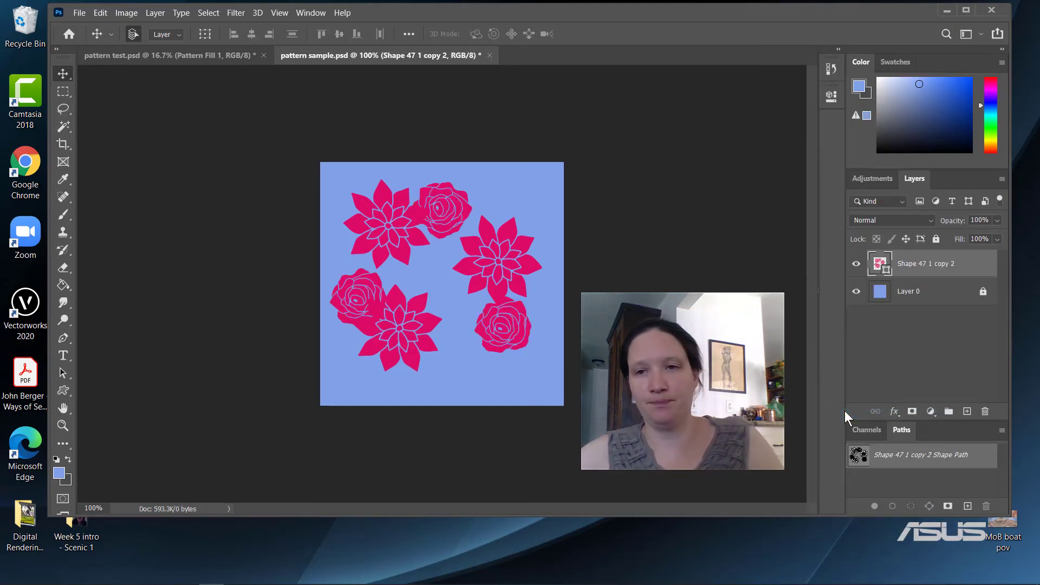
pyautogui.hotkey('ctrl', 'z')
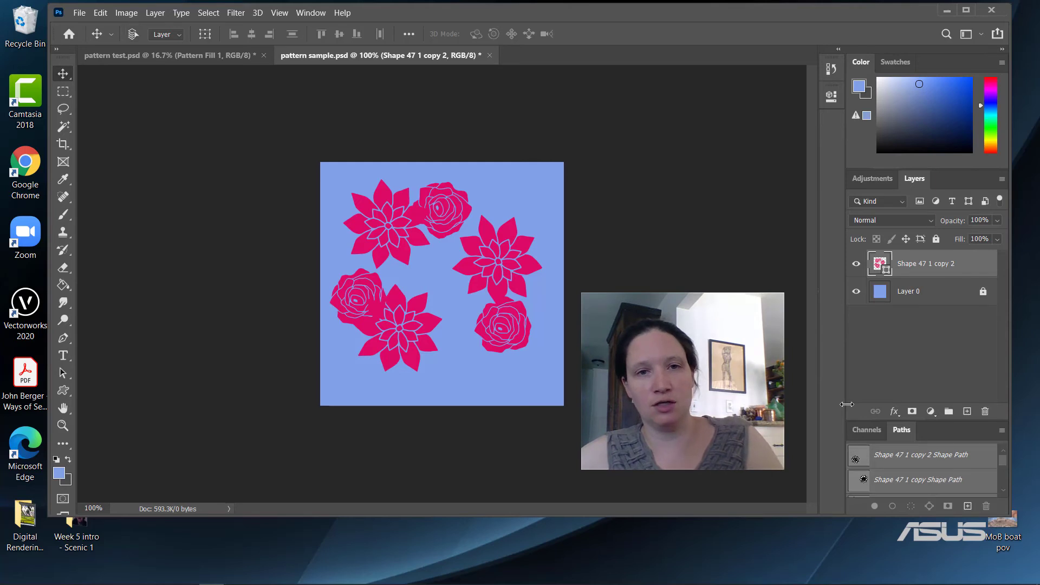
# Step: Group the selected flower and rose layers as Group 1, with no colour label and Pass Through mode
pyautogui.rightClick(918, 267)
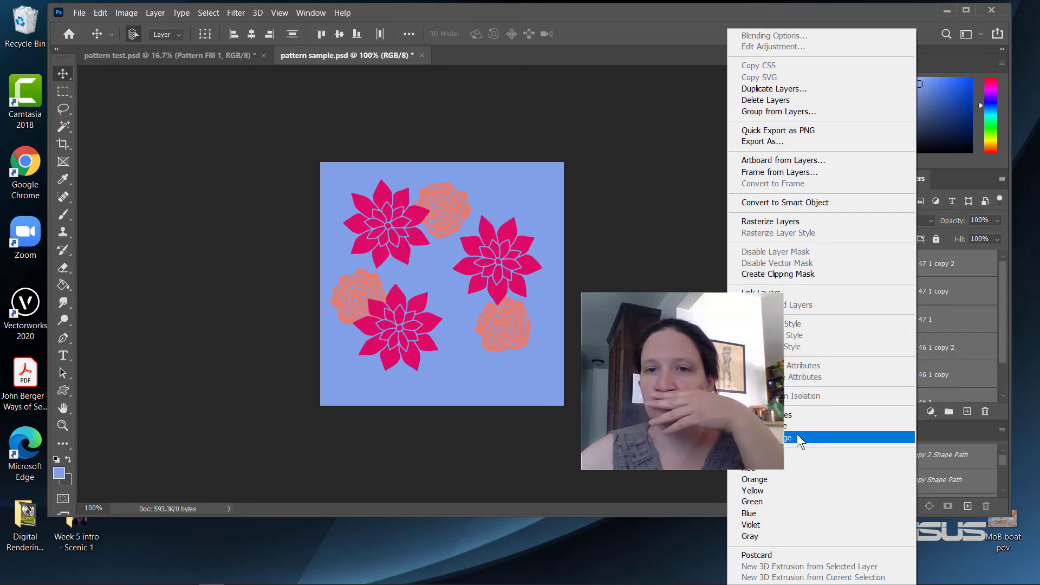
pyautogui.click(805, 112)
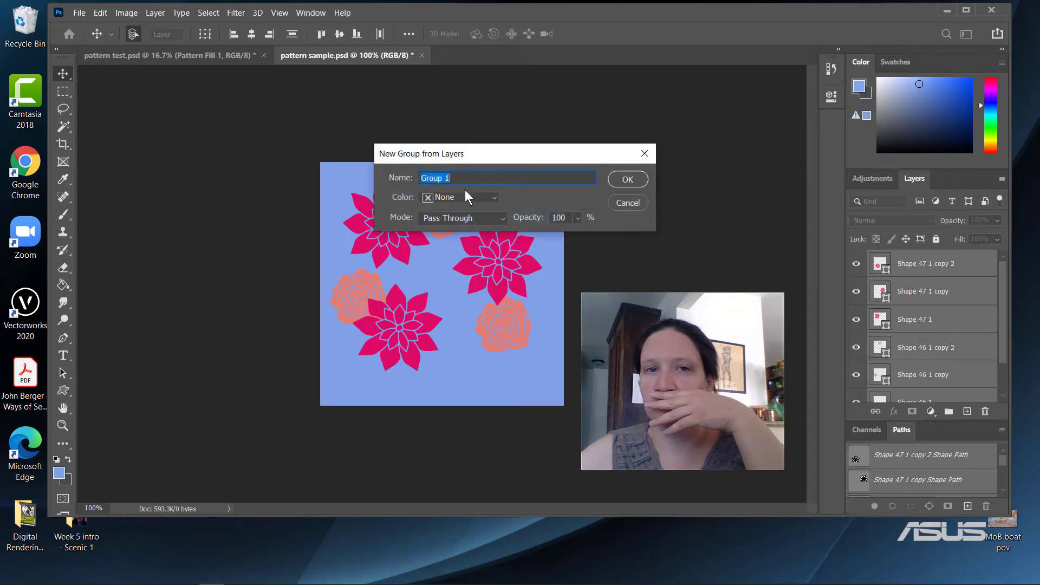
pyautogui.click(494, 197)
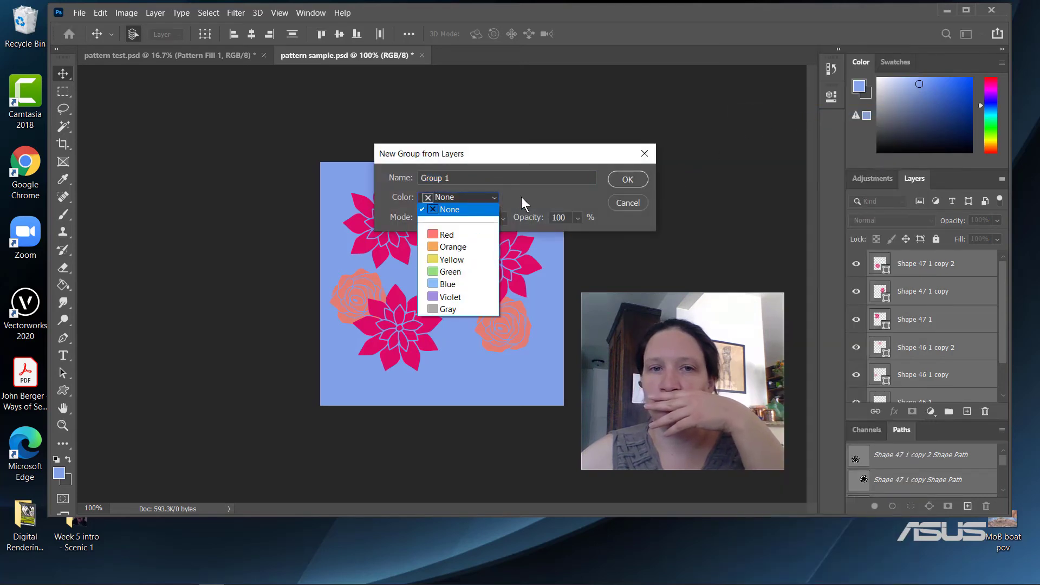
pyautogui.click(522, 196)
pyautogui.click(629, 179)
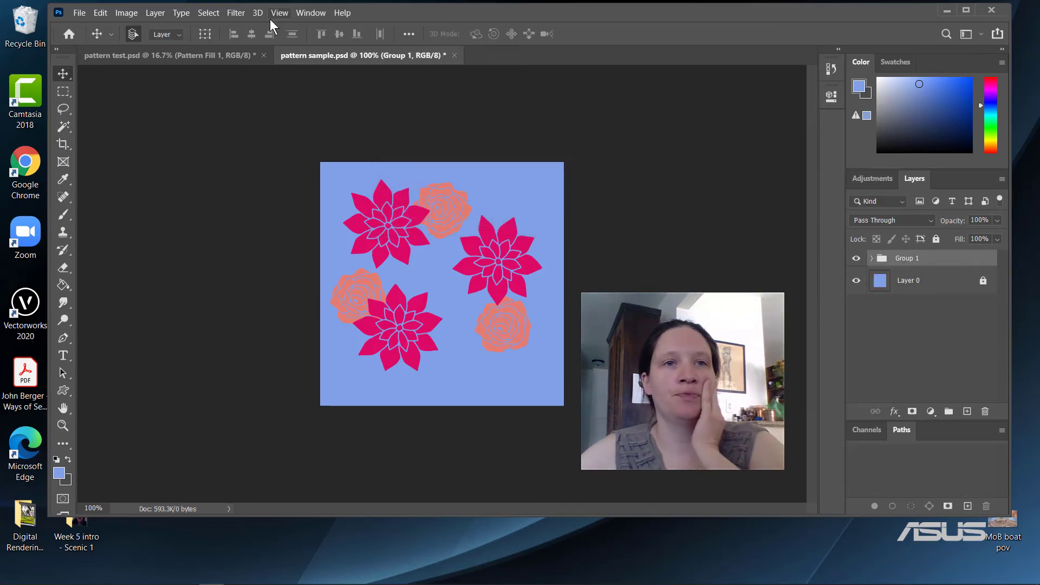
pyautogui.click(234, 10)
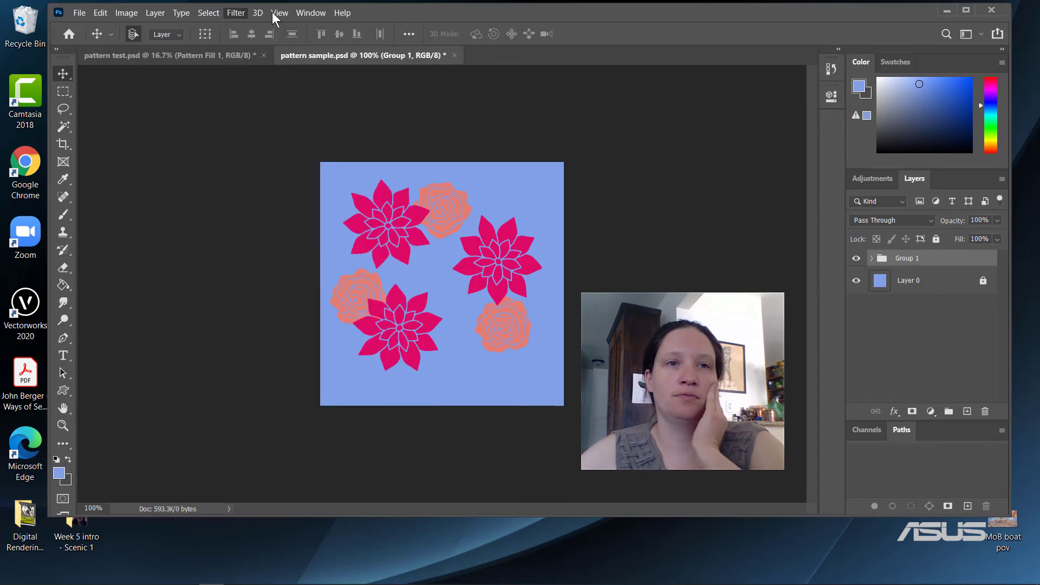
pyautogui.moveTo(265, 10)
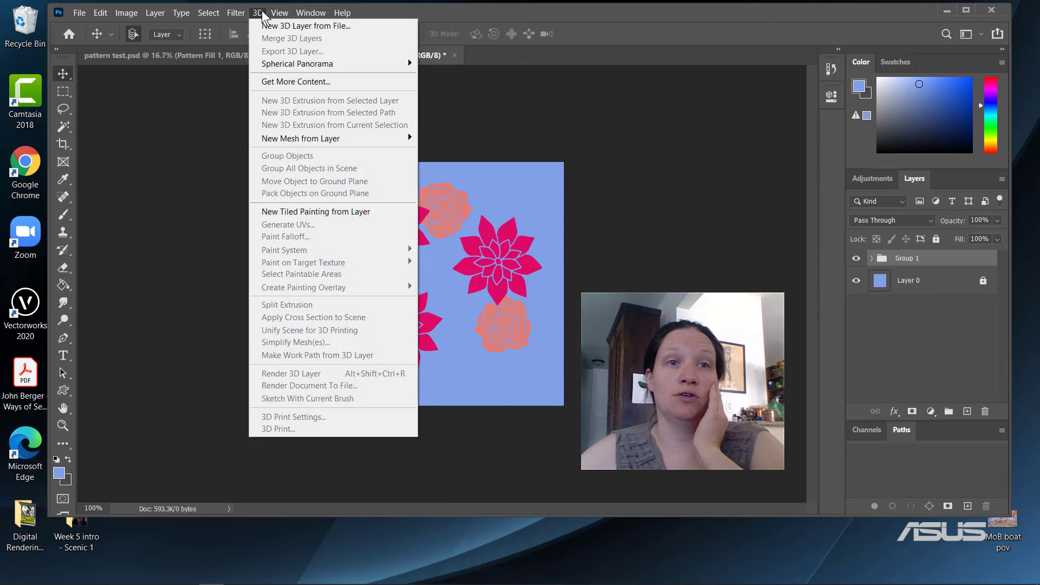
pyautogui.moveTo(198, 15)
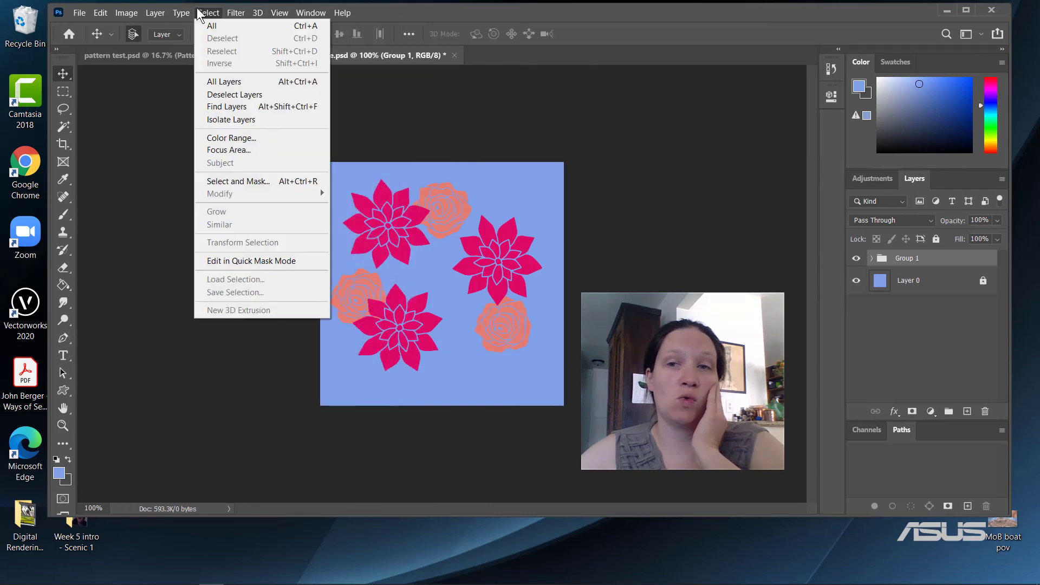
pyautogui.click(871, 253)
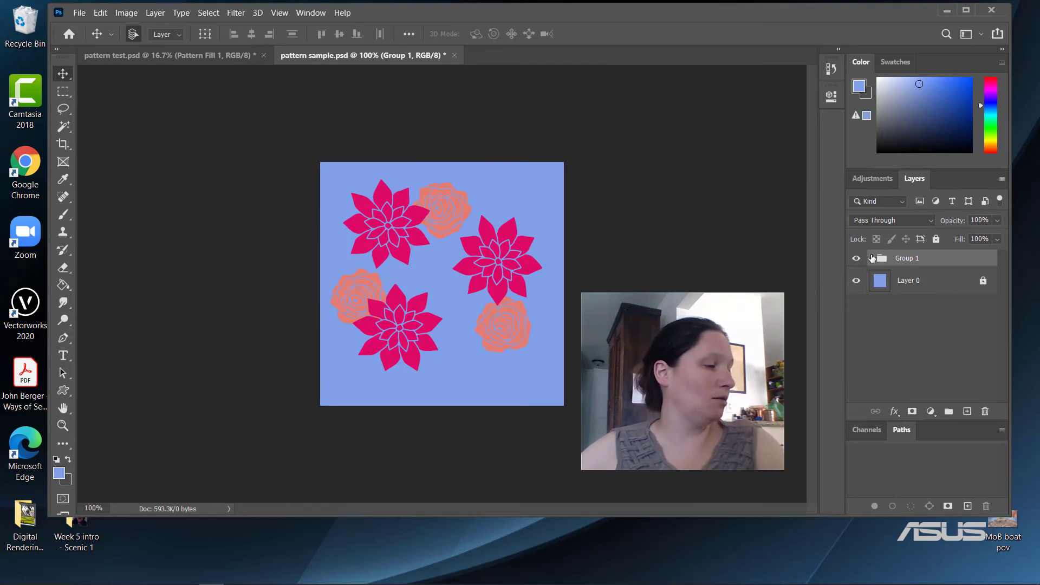
# Step: Merge Group 1 into a single layer and toggle that layer's visibility off and on to check it
pyautogui.rightClick(903, 261)
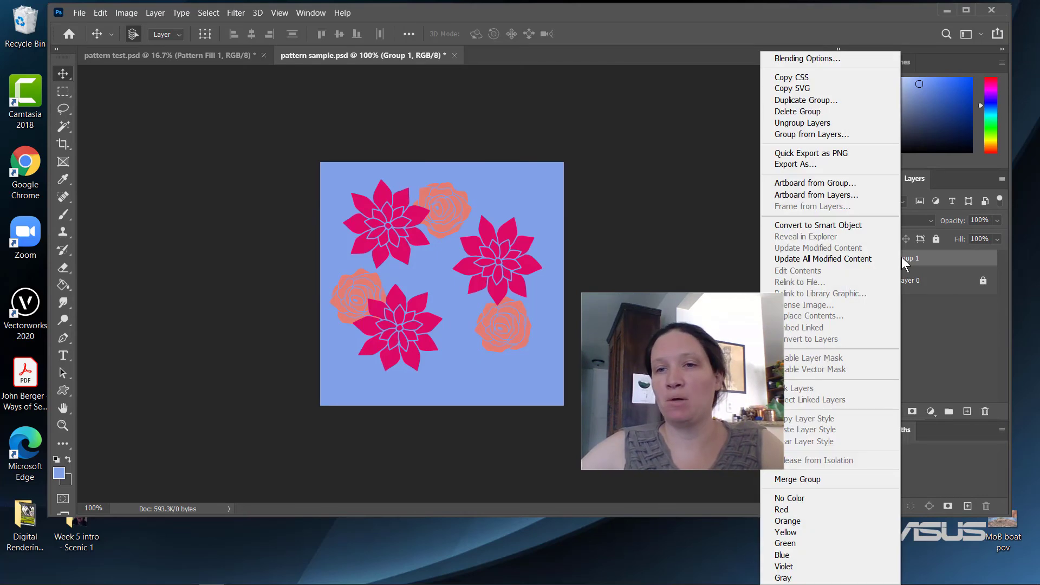
pyautogui.click(825, 478)
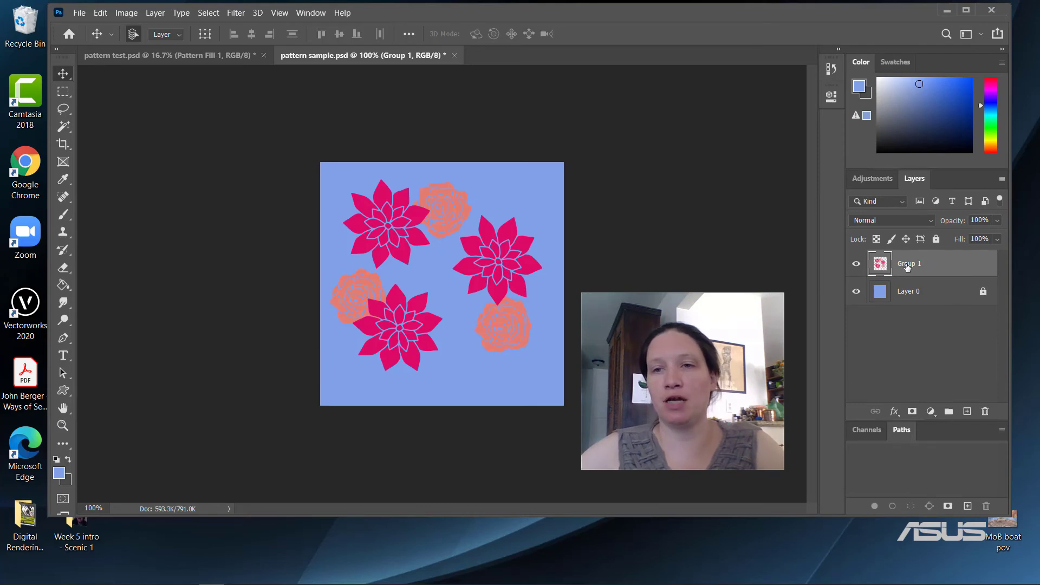
pyautogui.click(856, 265)
pyautogui.click(856, 266)
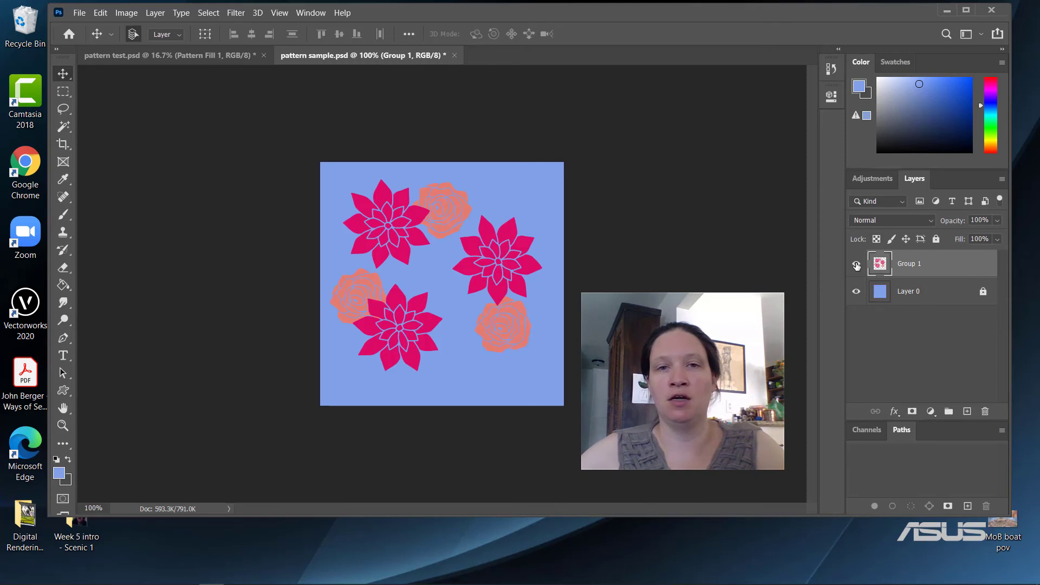
# Step: Rename the merged layer as Flowers
pyautogui.doubleClick(908, 264)
pyautogui.write('F')
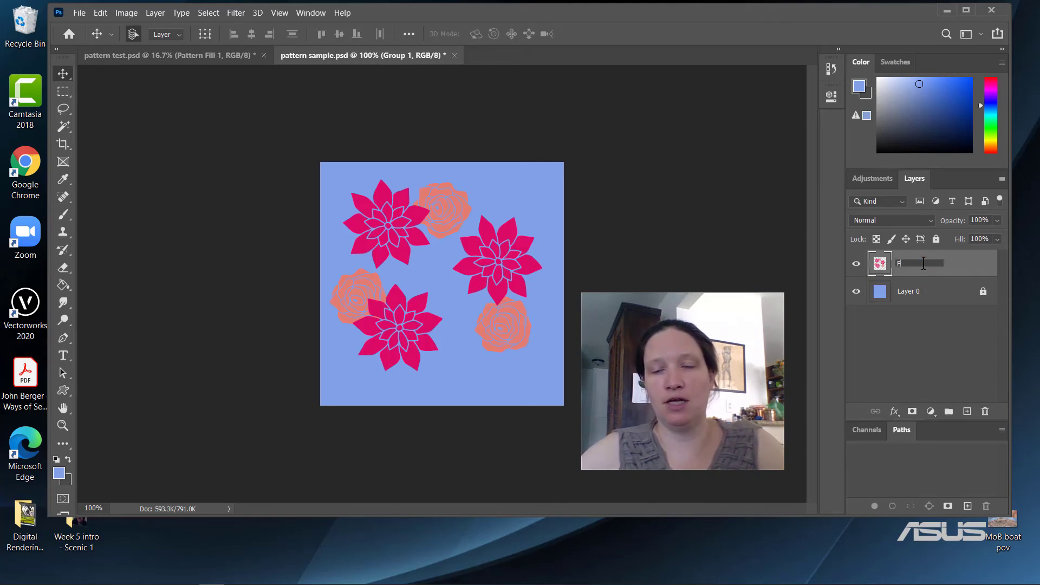
pyautogui.write('lowers')
pyautogui.press('Return')
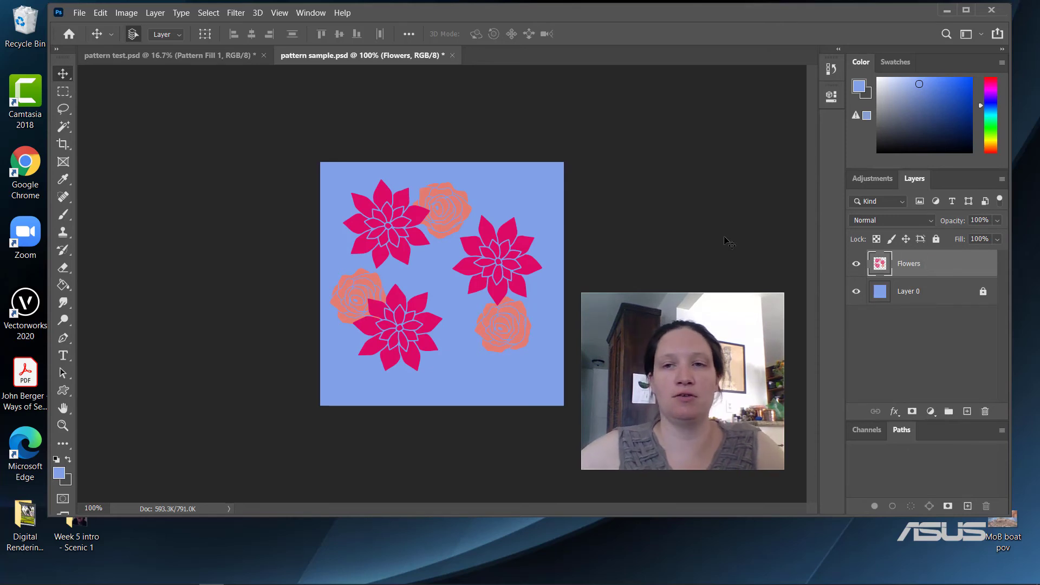
# Step: Offset the Flowers layer about 221 pixels right and 235 pixels down, with Wrap Around for the undefined areas
pyautogui.click(235, 12)
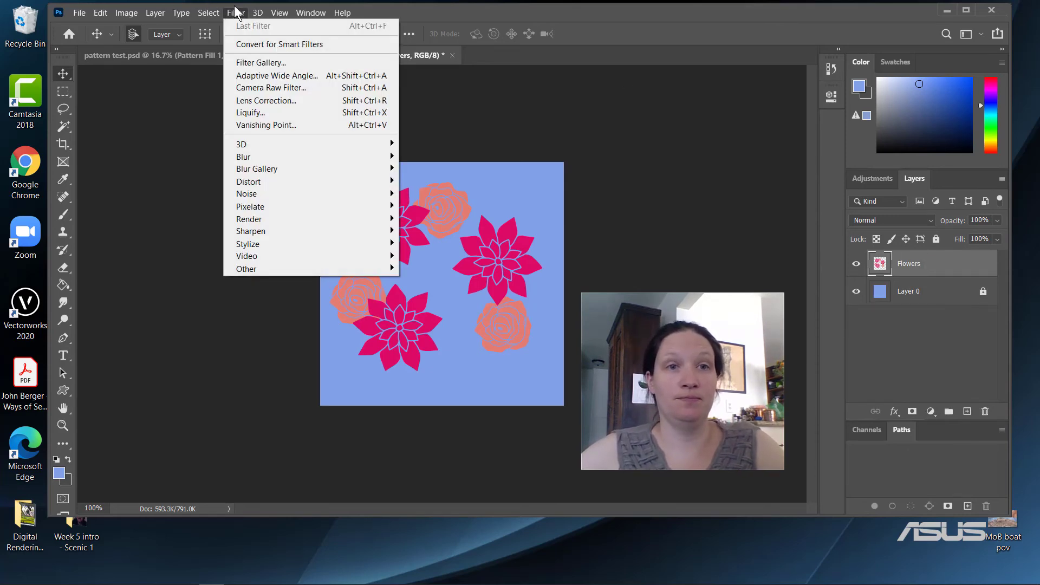
pyautogui.moveTo(298, 273)
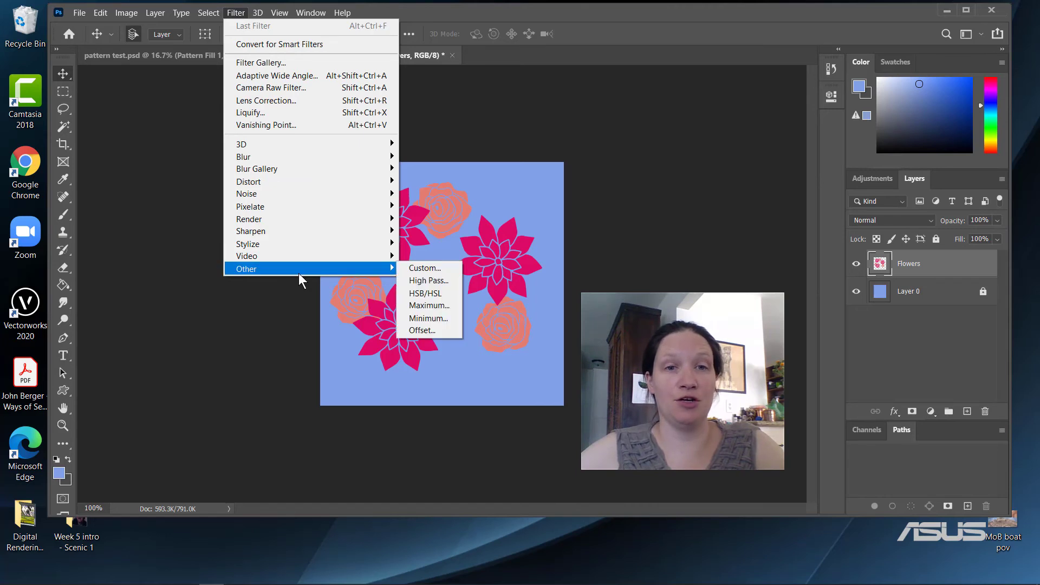
pyautogui.click(426, 331)
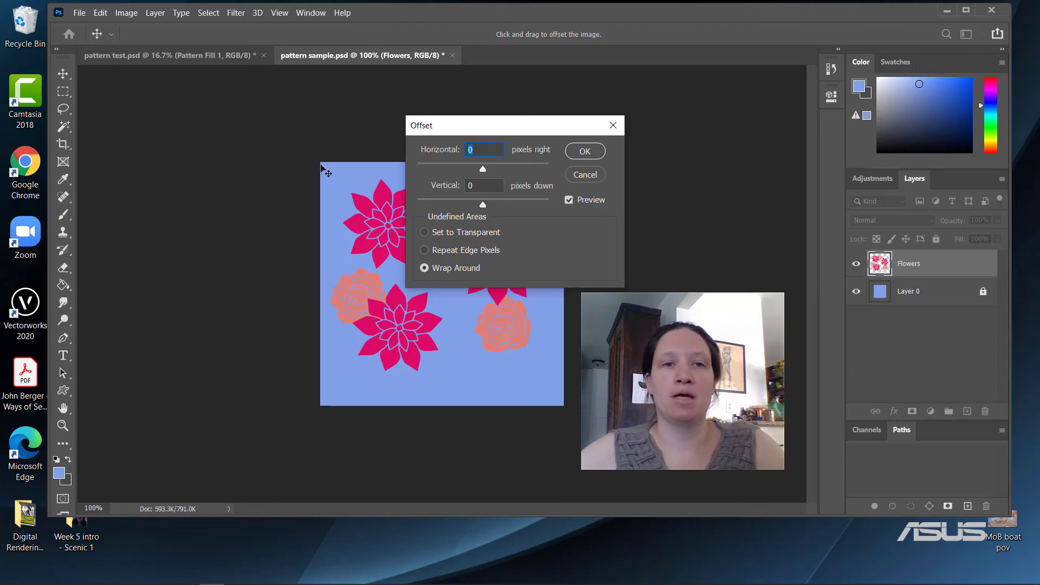
pyautogui.moveTo(499, 128); pyautogui.dragTo(687, 99)
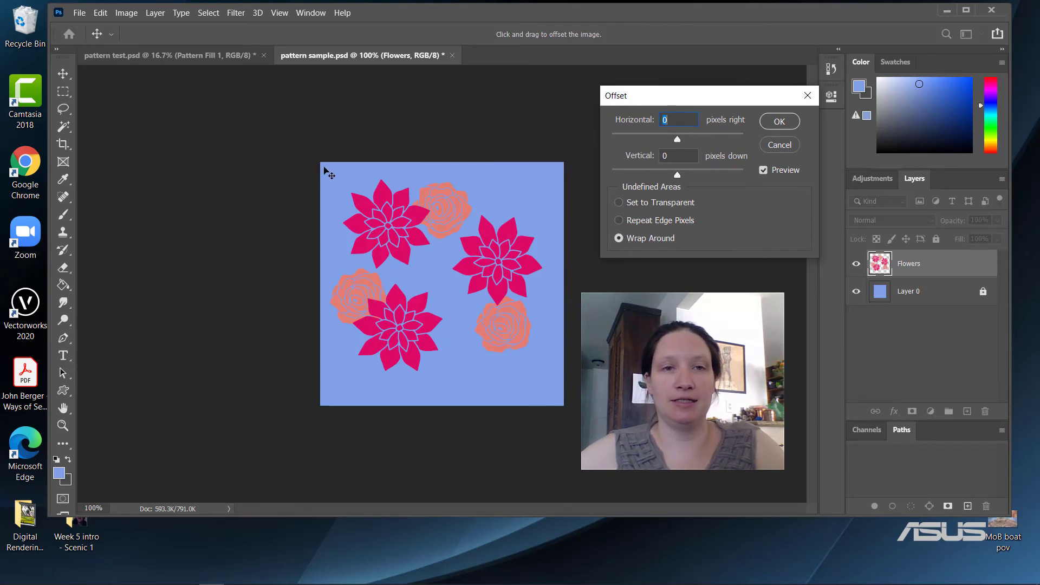
pyautogui.moveTo(321, 164); pyautogui.dragTo(439, 293)
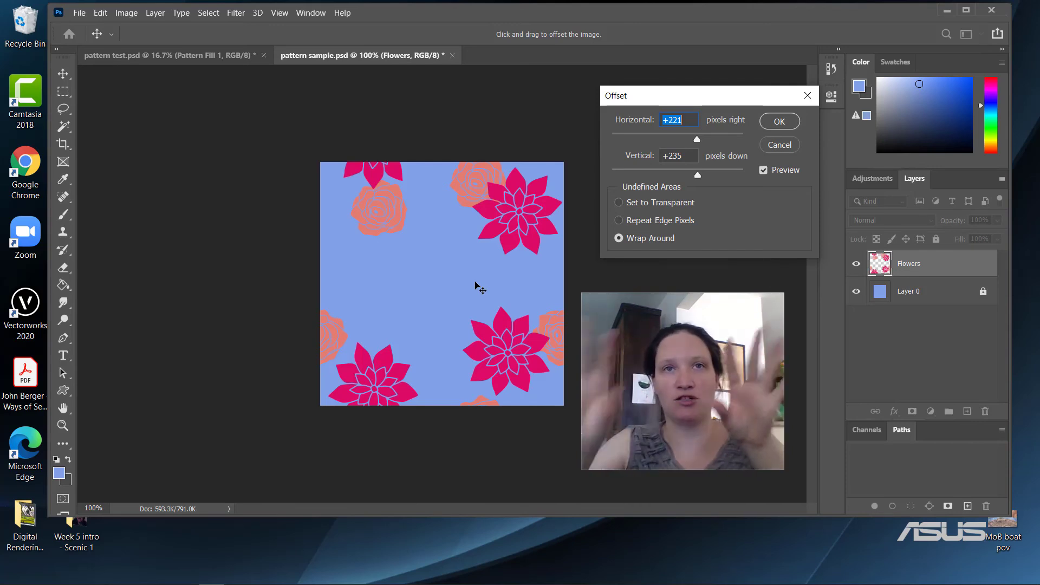
pyautogui.click(790, 122)
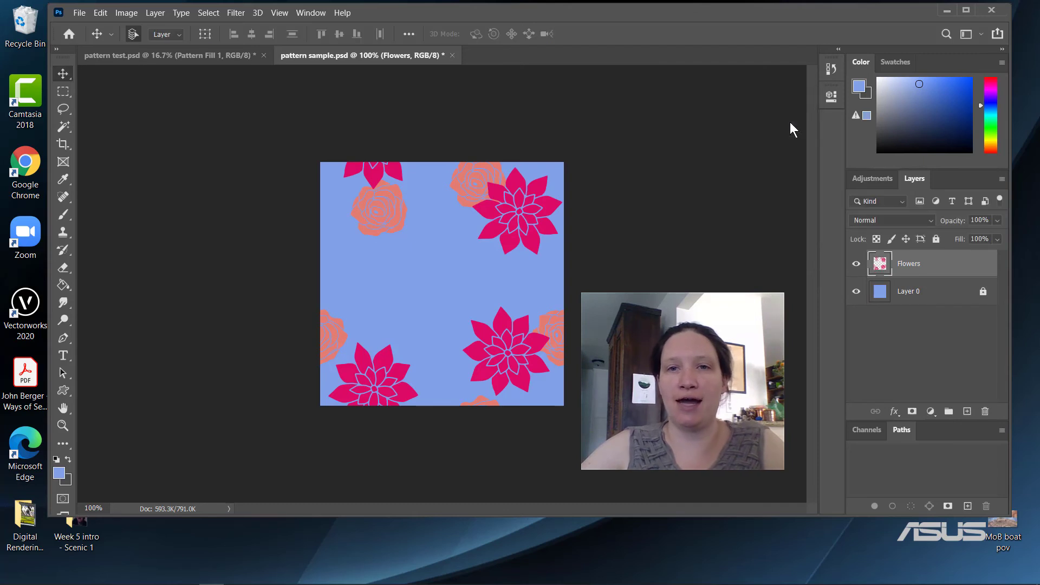
# Step: Draw a salmon-filled rose shape about 110 by 109 px in the empty centre of the tile
pyautogui.click(64, 391)
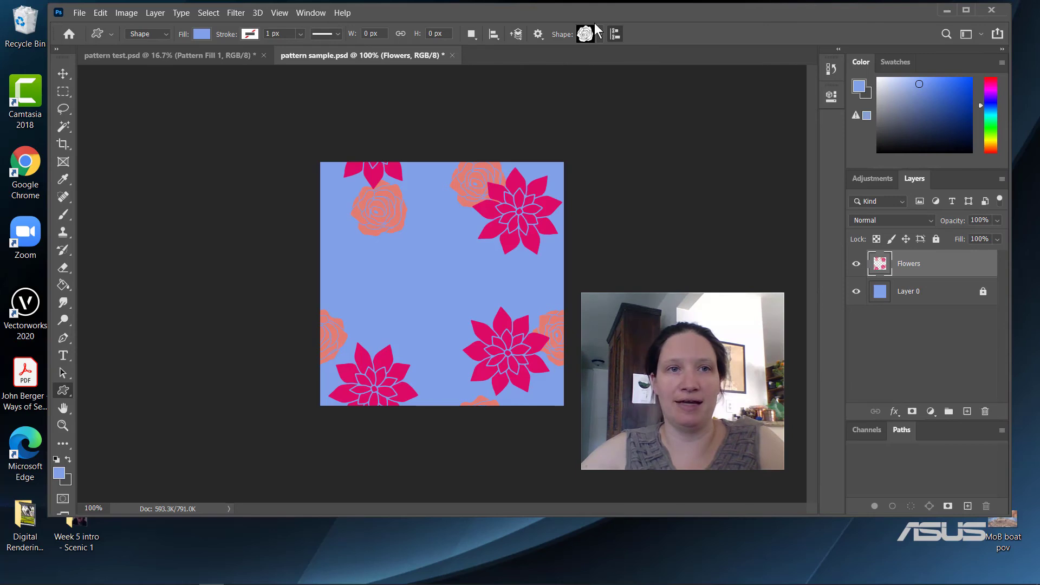
pyautogui.click(201, 35)
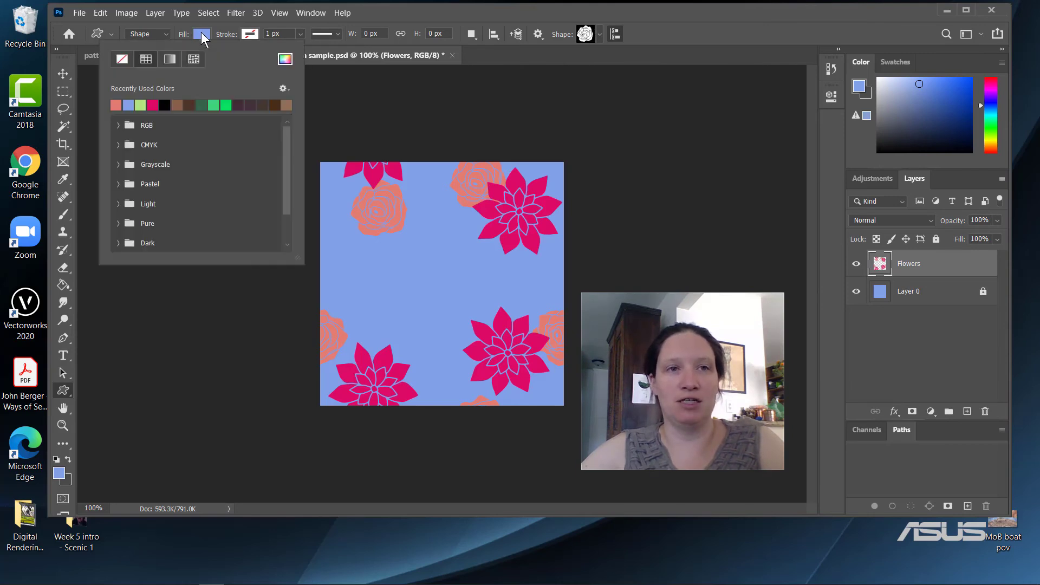
pyautogui.click(116, 104)
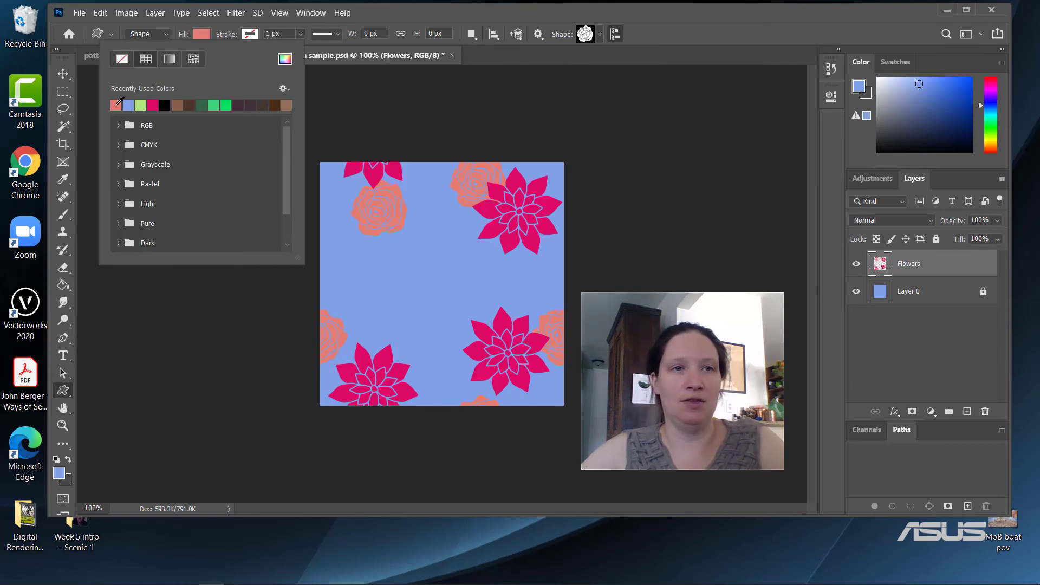
pyautogui.click(220, 23)
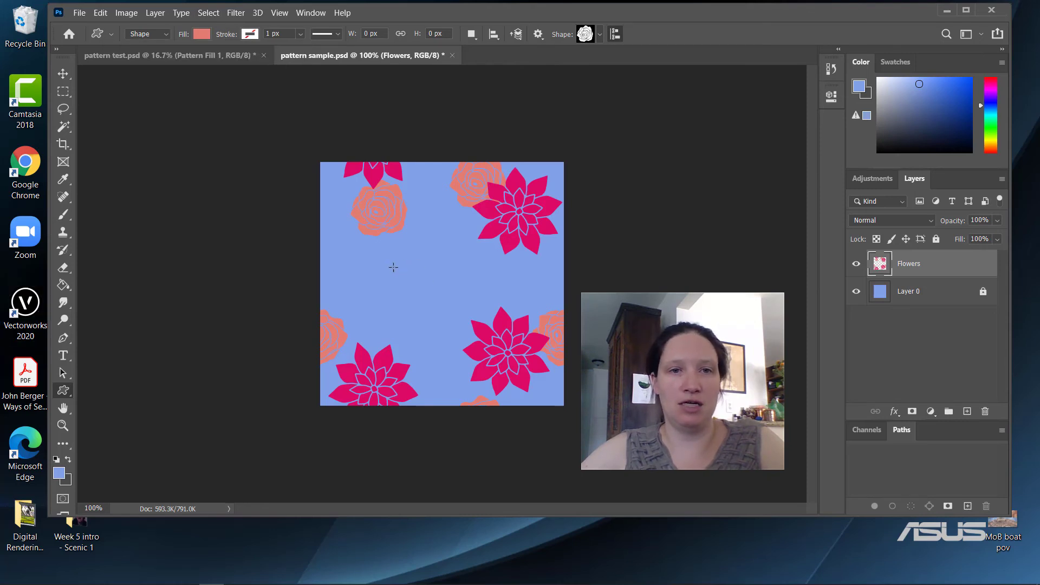
pyautogui.moveTo(393, 267); pyautogui.dragTo(452, 332)
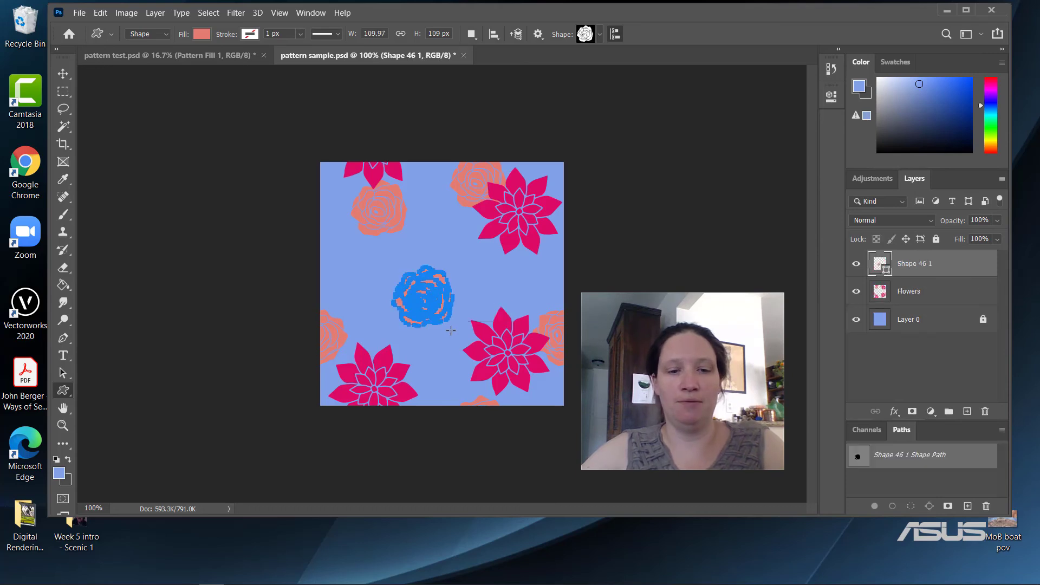
# Step: Rotate the new rose about 28°, shift it beside the lower pink flower, and place its layer beneath Flowers
pyautogui.hotkey('ctrl', 't')
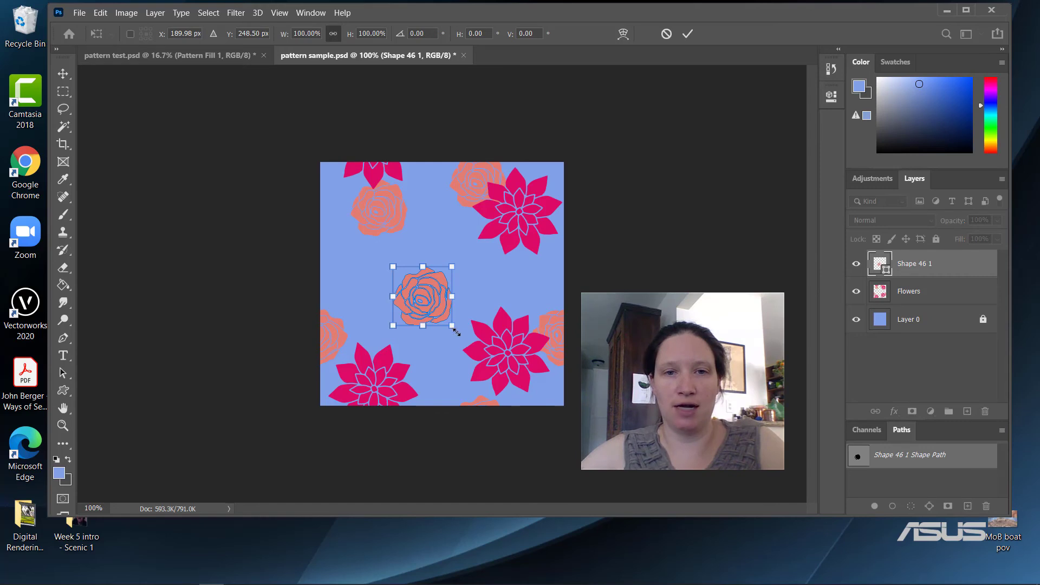
pyautogui.moveTo(462, 336)
pyautogui.mouseDown()
pyautogui.moveTo(444, 333)
pyautogui.moveTo(447, 309)
pyautogui.moveTo(464, 309)
pyautogui.moveTo(448, 320)
pyautogui.moveTo(465, 320)
pyautogui.mouseUp()
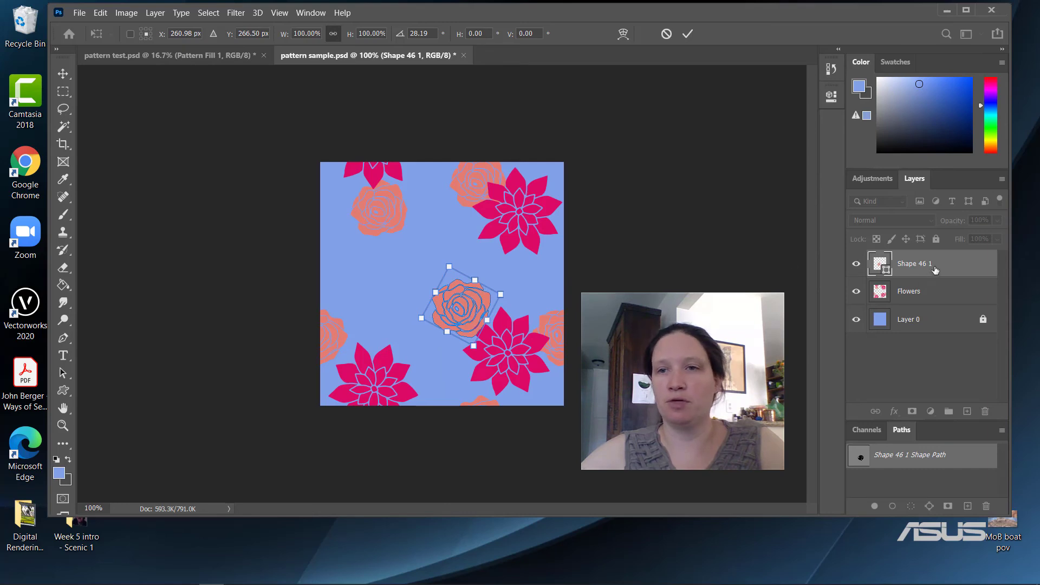
pyautogui.moveTo(936, 264); pyautogui.dragTo(938, 313)
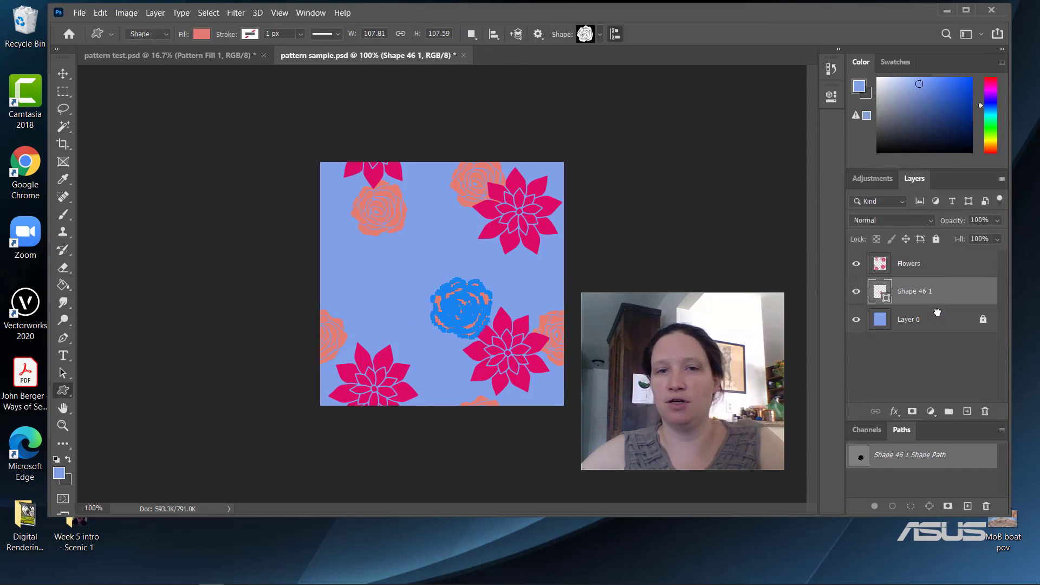
# Step: Select the Flowers layer and choose the pointed-petal flower as the custom shape
pyautogui.click(898, 255)
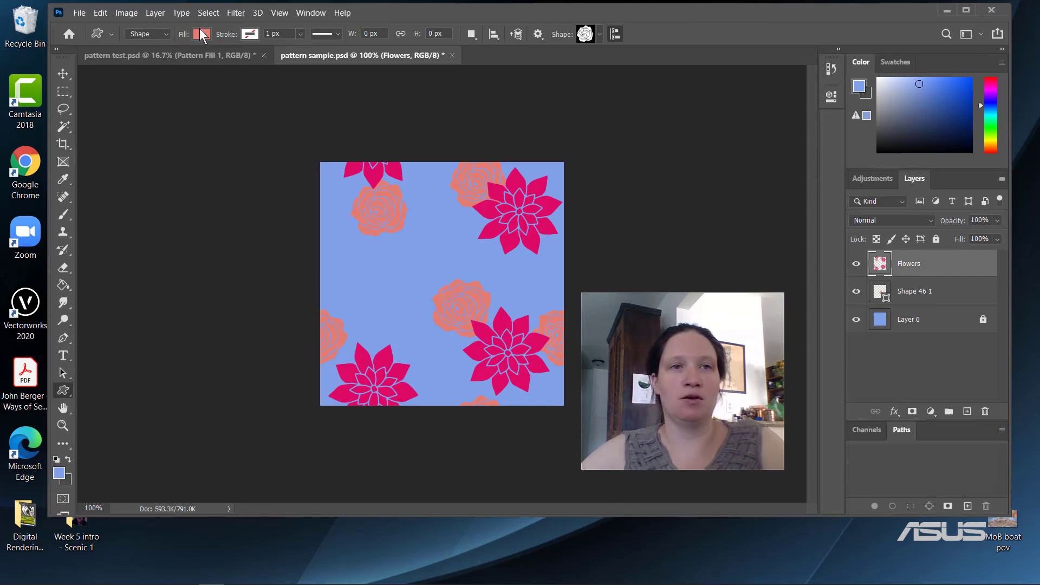
pyautogui.click(599, 33)
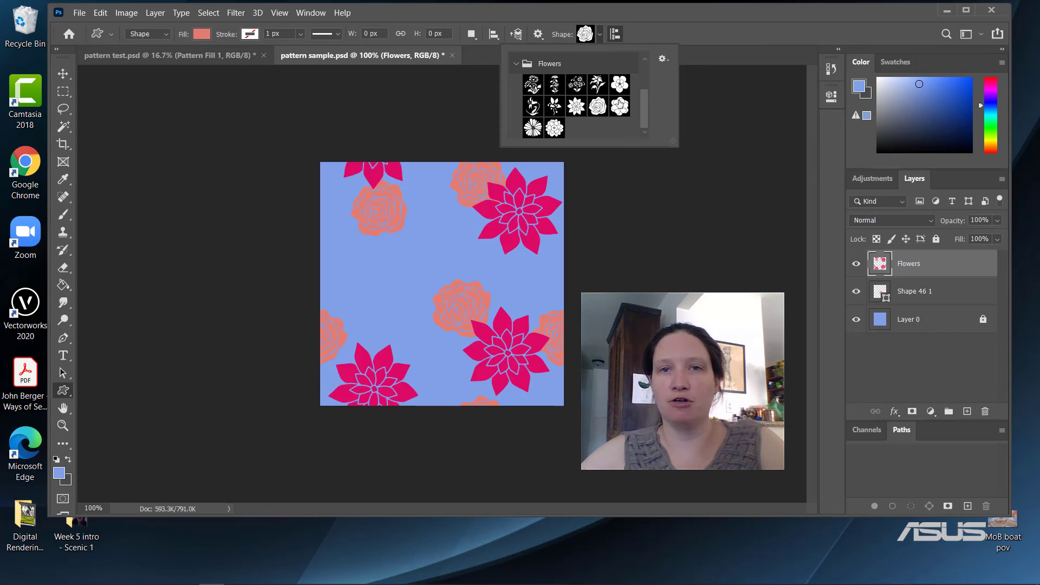
pyautogui.click(576, 107)
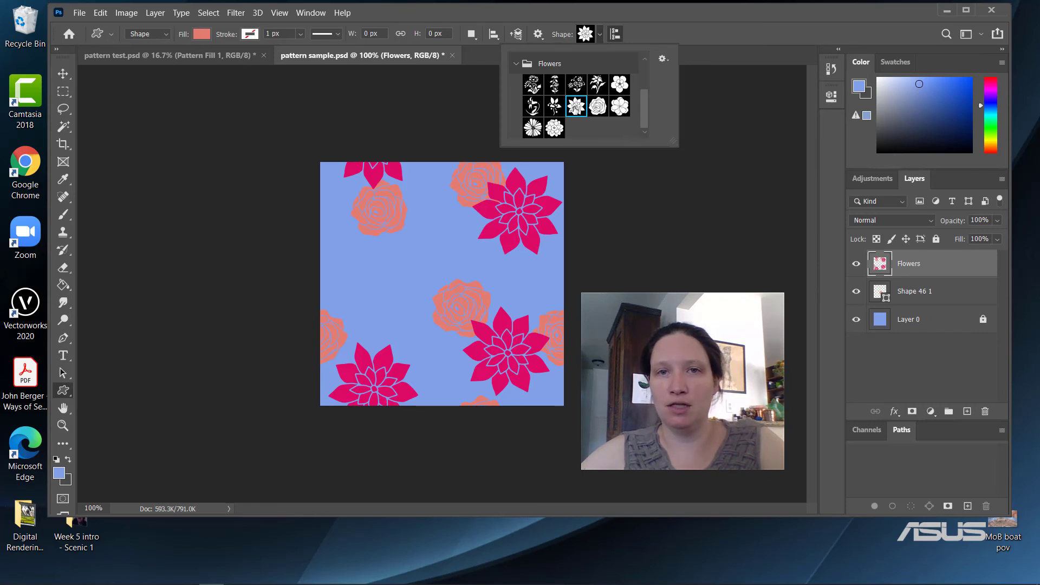
pyautogui.click(574, 107)
# Step: Browse the Boats, Wild Animals and Leaf Trees folders of custom shapes
pyautogui.click(599, 34)
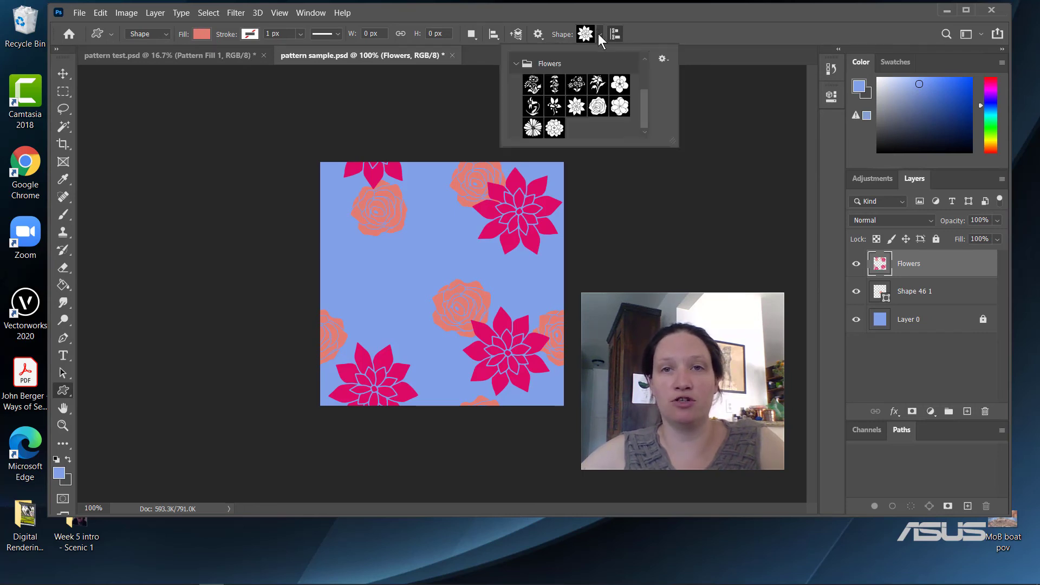
pyautogui.click(516, 64)
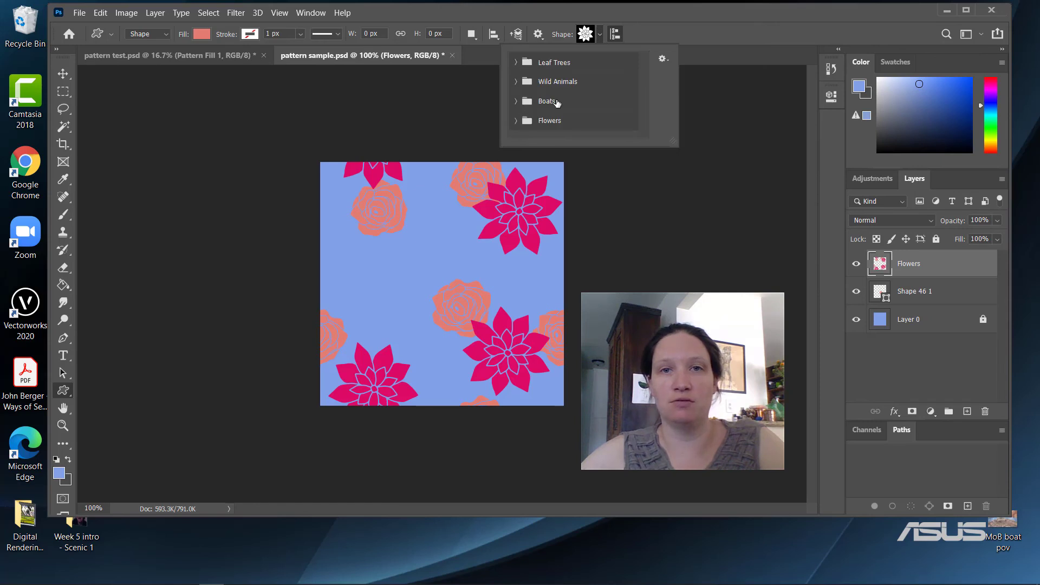
pyautogui.click(516, 101)
pyautogui.click(516, 102)
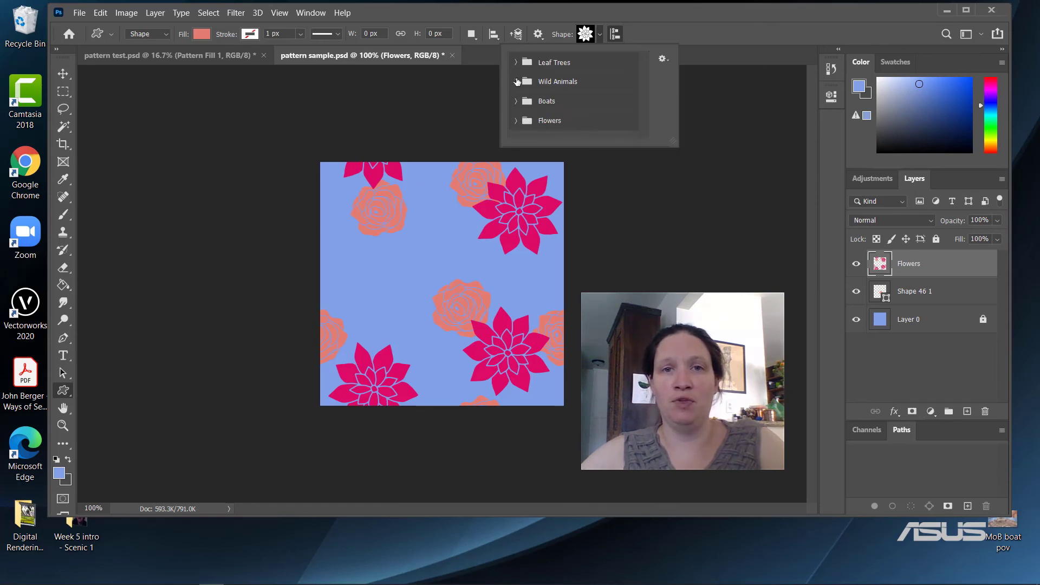
pyautogui.click(514, 81)
pyautogui.click(515, 81)
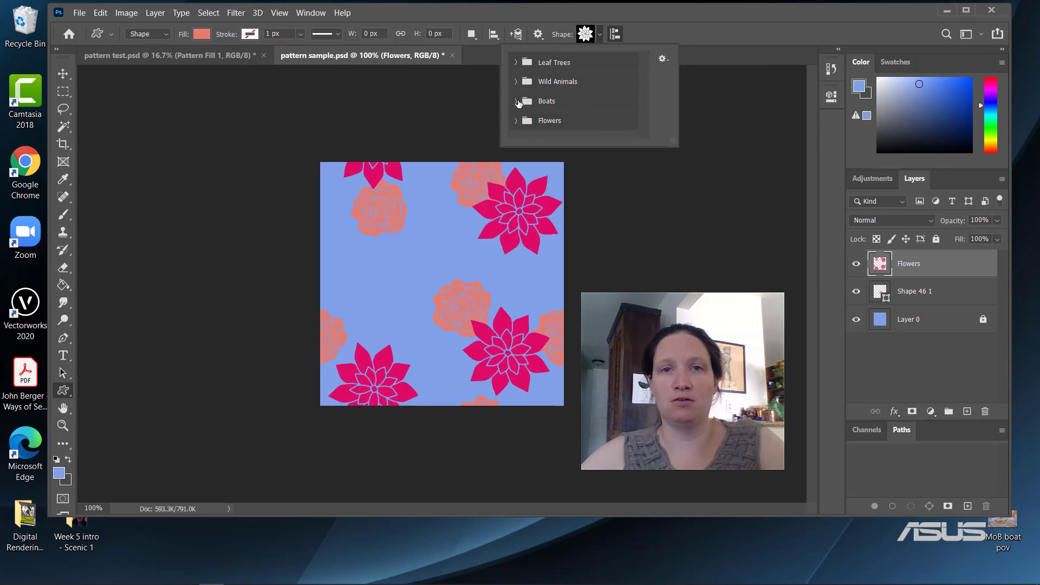
pyautogui.click(515, 102)
pyautogui.click(516, 100)
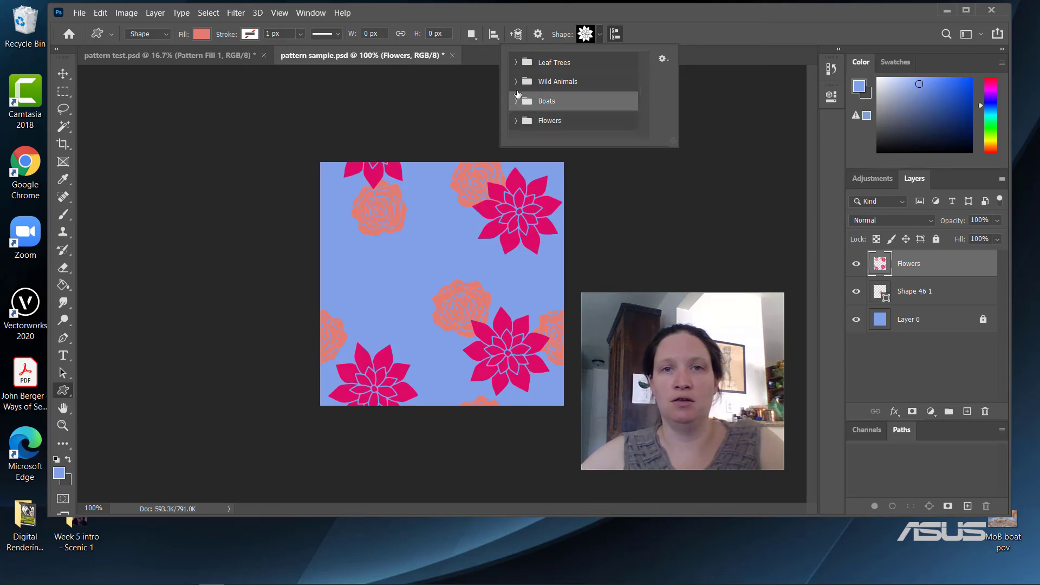
pyautogui.click(516, 62)
pyautogui.click(517, 62)
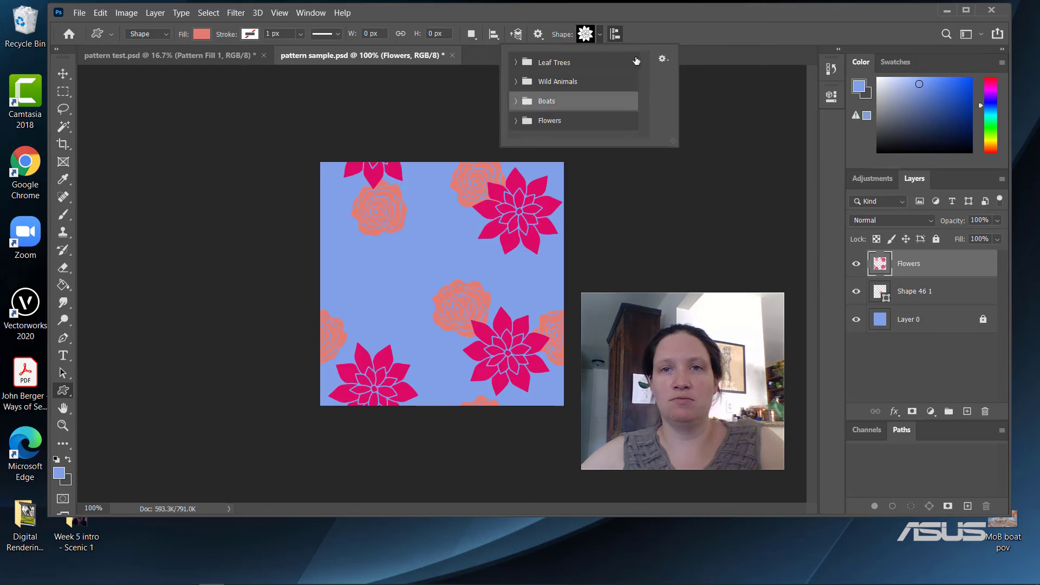
pyautogui.click(600, 33)
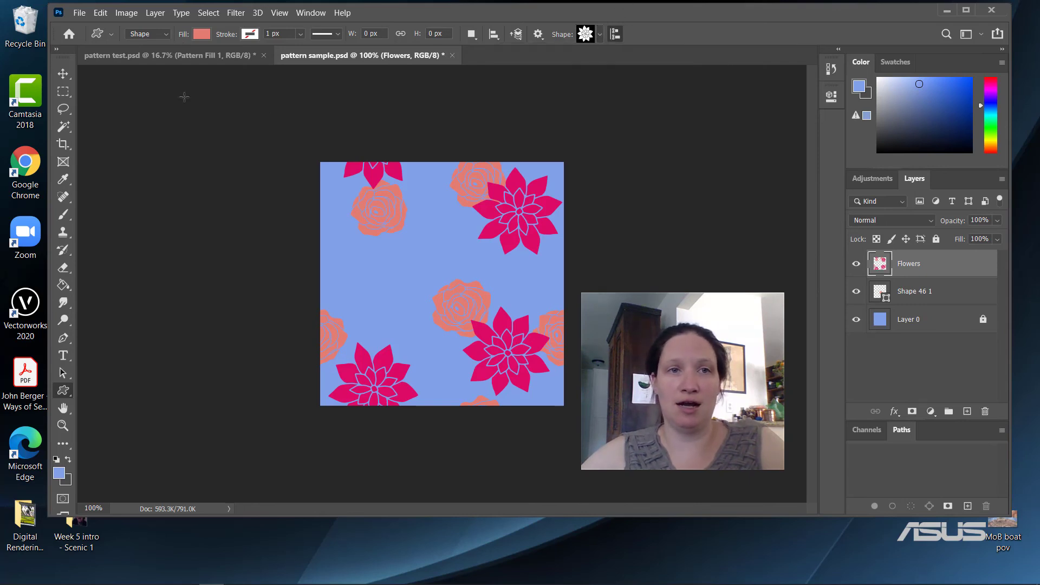
# Step: Draw a pink-filled flower shape about 185 by 191 px in the middle of the tile
pyautogui.click(202, 33)
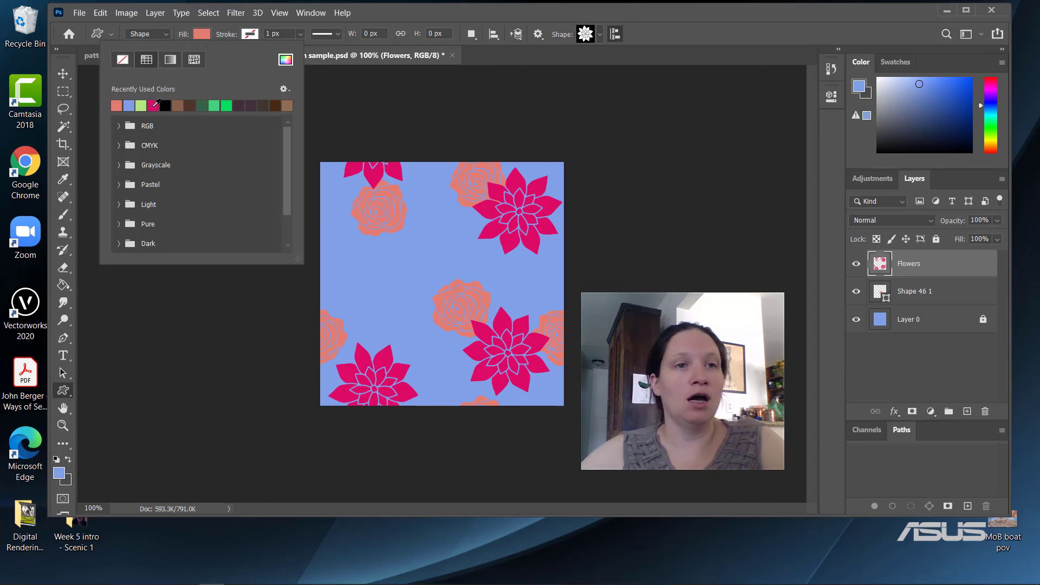
pyautogui.click(154, 106)
pyautogui.click(219, 22)
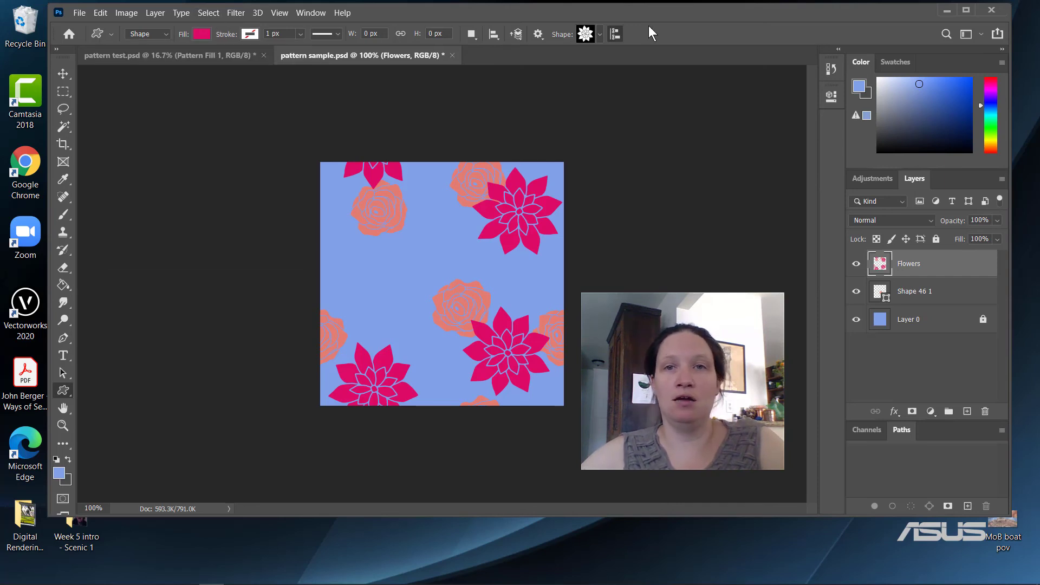
pyautogui.moveTo(379, 254); pyautogui.dragTo(473, 357)
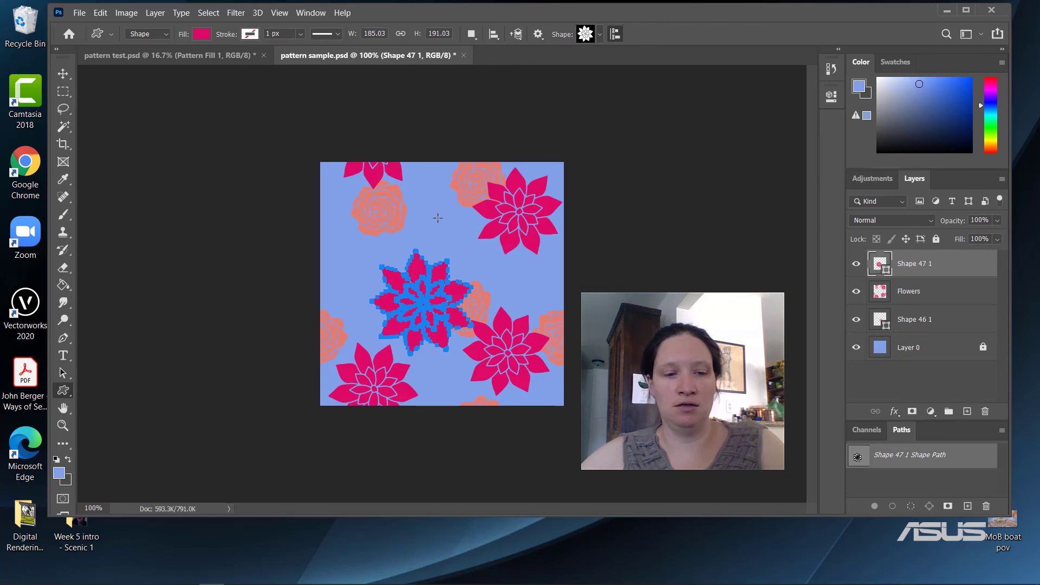
# Step: Rotate the new pink flower about -20°, move it up between the two salmon roses, and deselect its layer
pyautogui.hotkey('ctrl', 't')
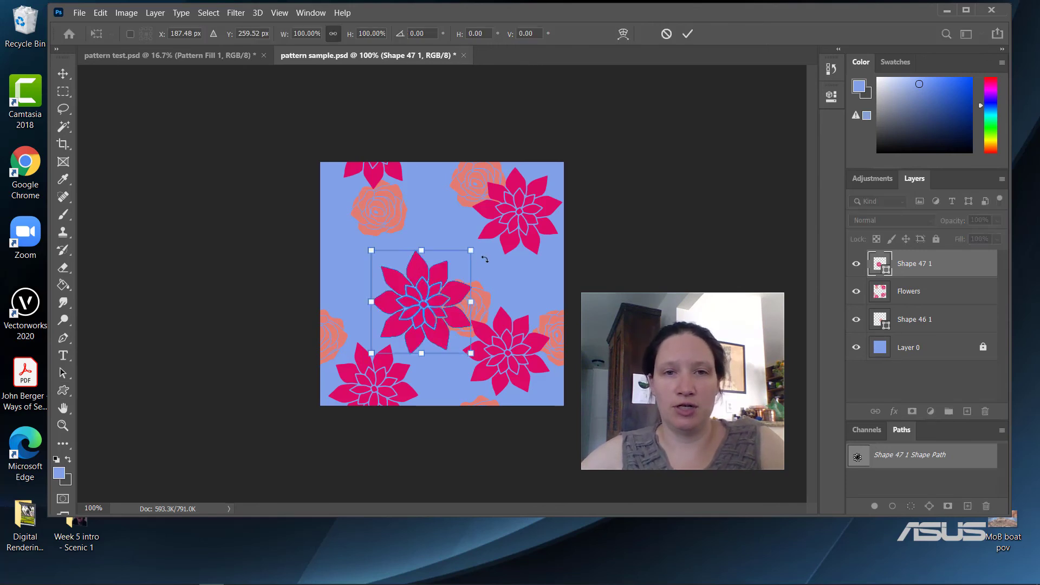
pyautogui.moveTo(481, 251); pyautogui.dragTo(457, 217)
pyautogui.moveTo(415, 318); pyautogui.dragTo(401, 280)
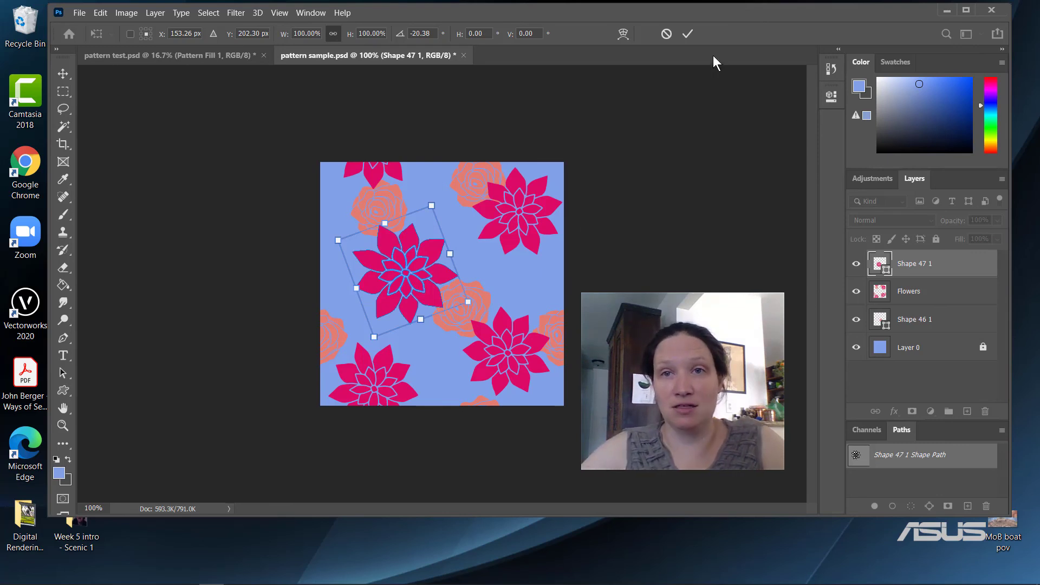
pyautogui.click(687, 33)
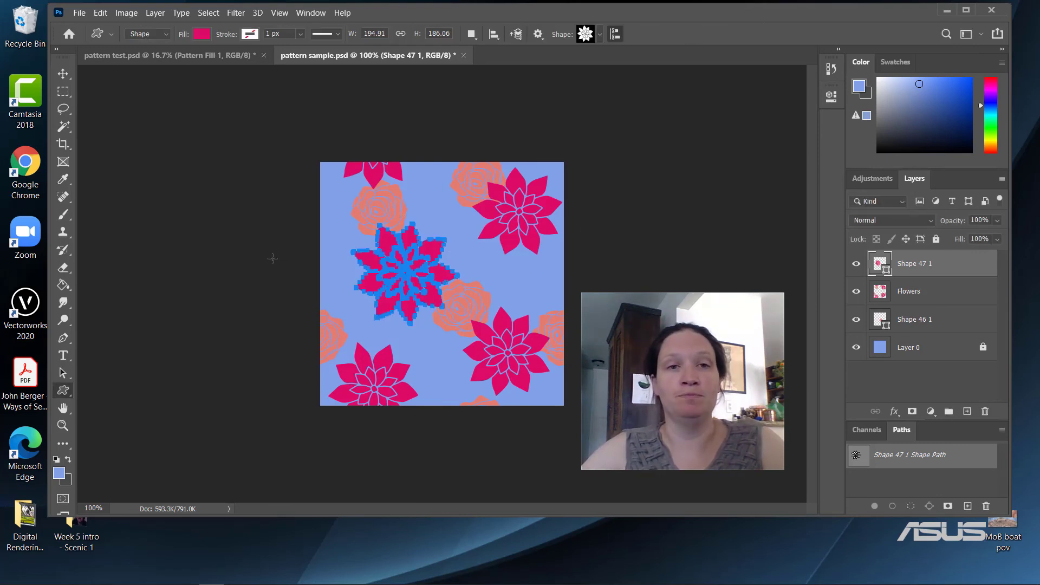
pyautogui.click(63, 73)
pyautogui.click(228, 212)
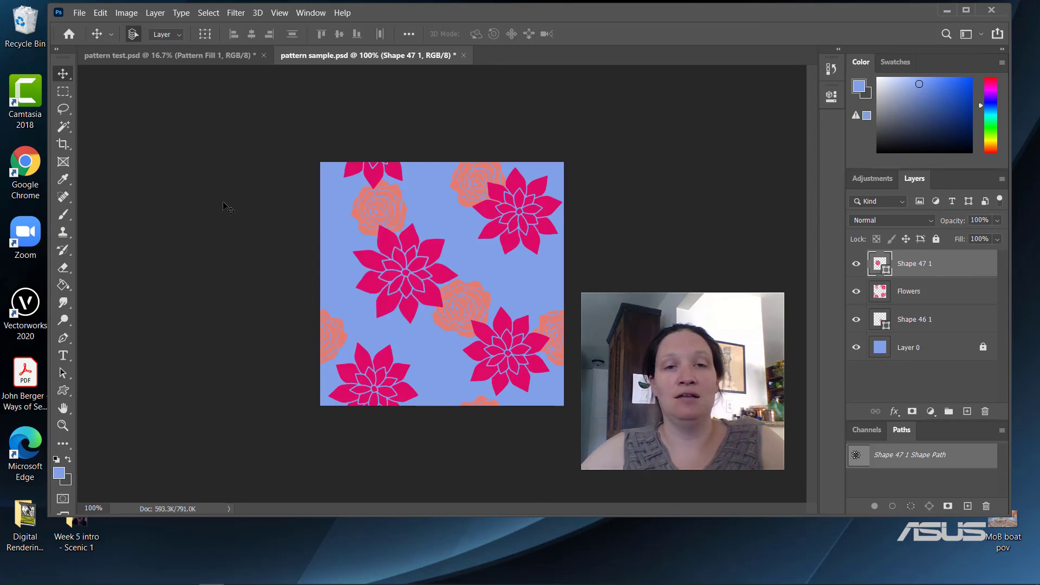
# Step: Define the finished flower tile as a pattern named "better flowers pattern"
pyautogui.click(80, 13)
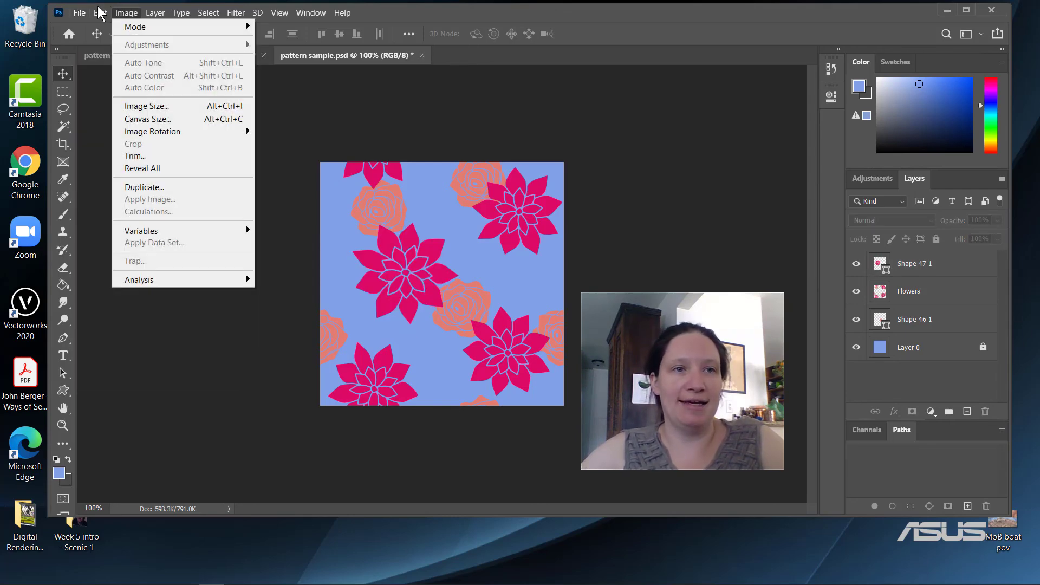
pyautogui.moveTo(103, 16)
pyautogui.click(115, 361)
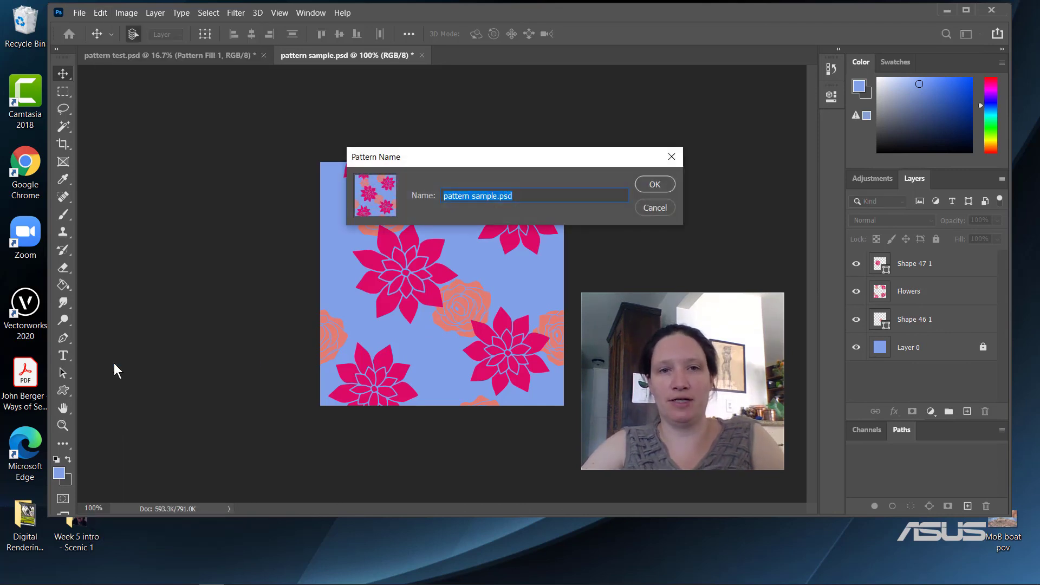
pyautogui.write('berr')
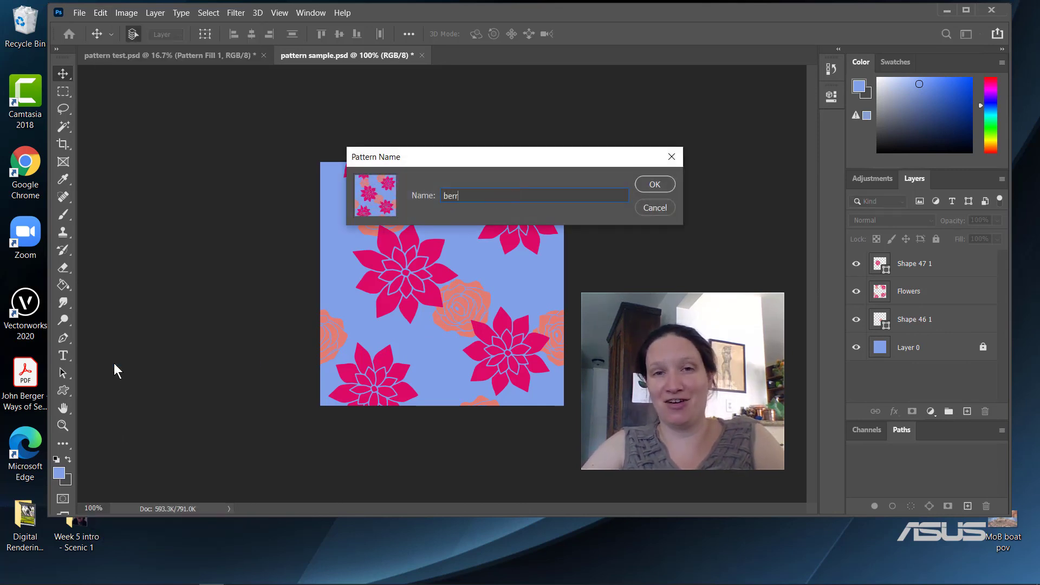
pyautogui.press('BackSpace')
pyautogui.write('tter flo')
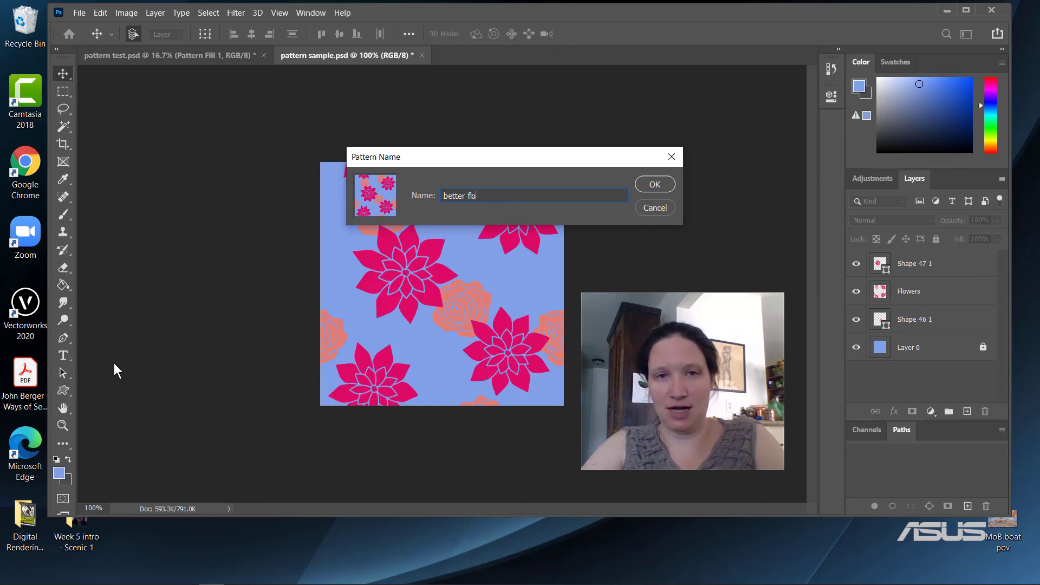
pyautogui.write('wers pattern')
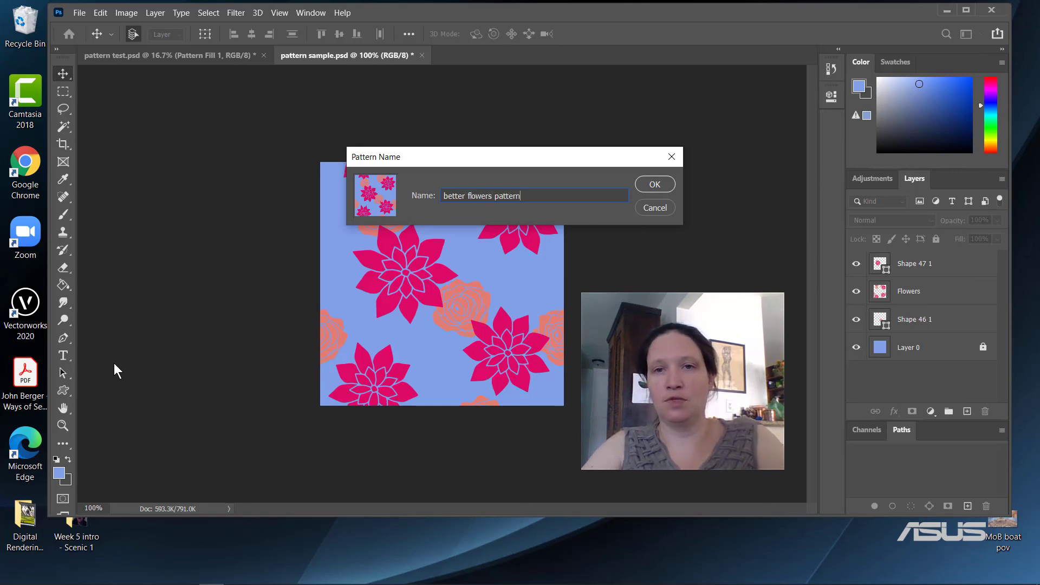
pyautogui.press('Return')
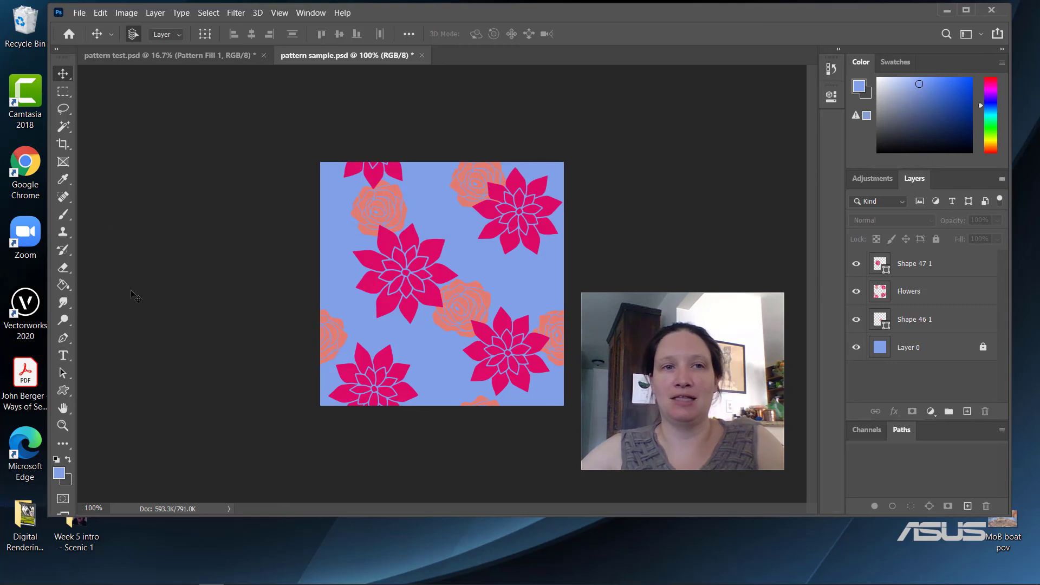
# Step: In pattern test.psd, switch the Pattern Fill 1 layer to the newly defined fuller flower pattern at 100% scale
pyautogui.click(121, 52)
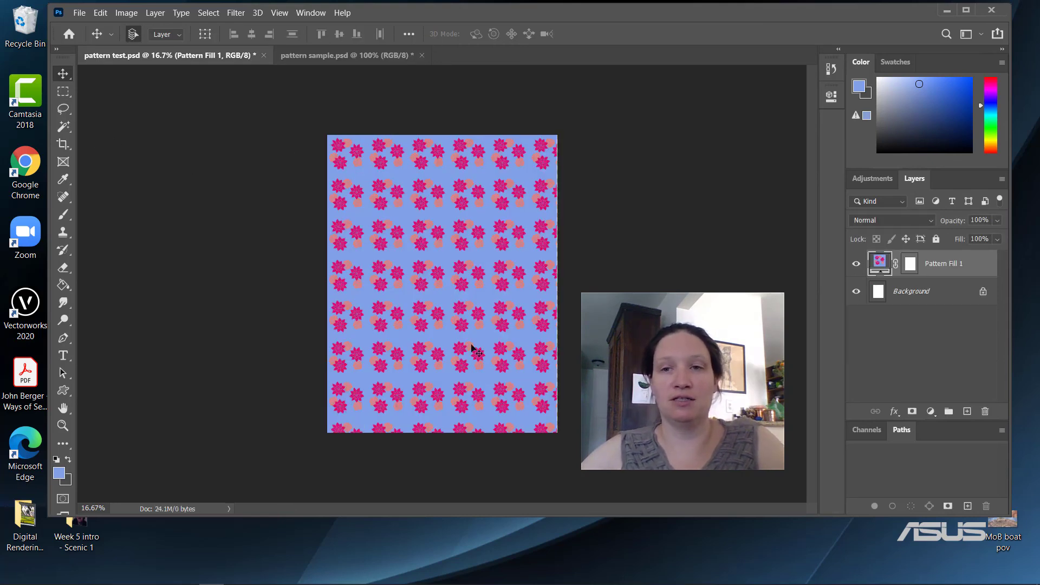
pyautogui.doubleClick(886, 255)
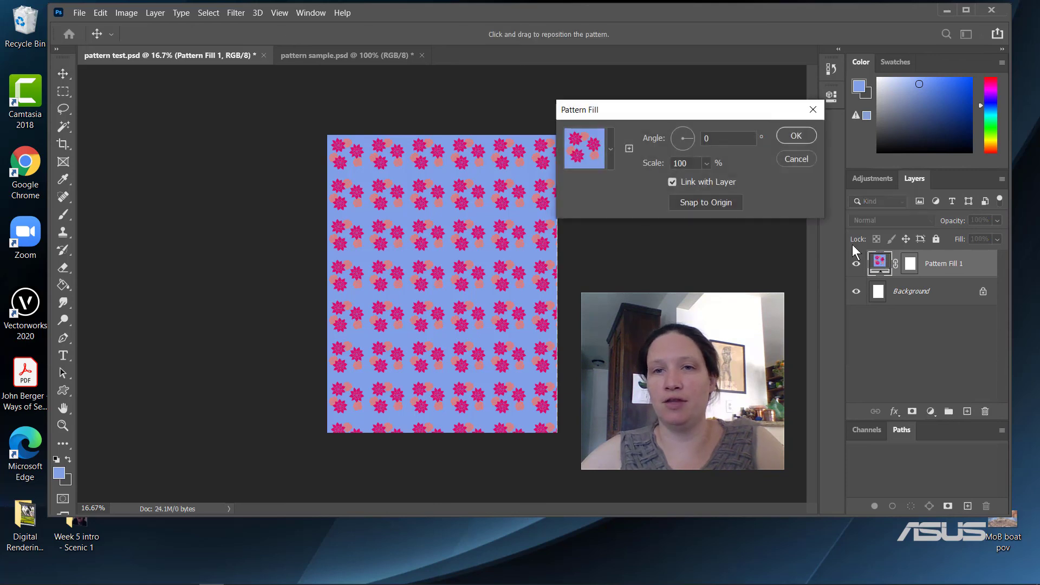
pyautogui.click(610, 148)
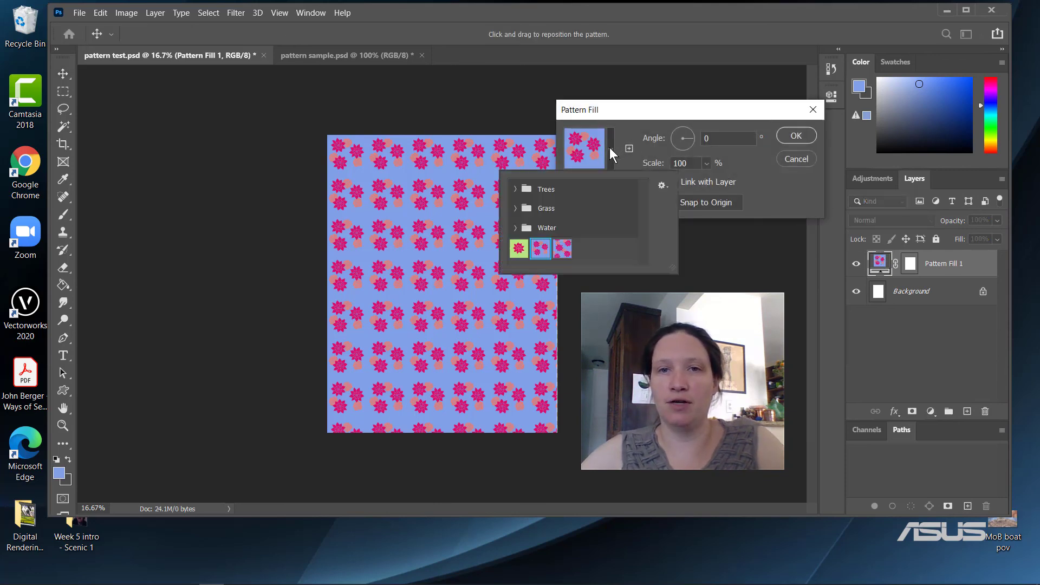
pyautogui.click(562, 248)
pyautogui.click(792, 132)
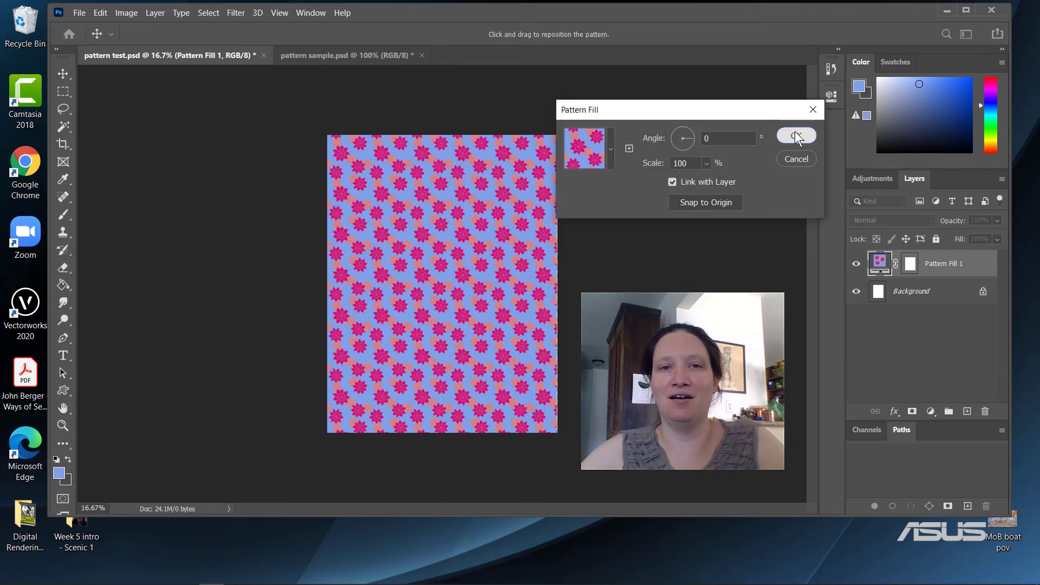
pyautogui.click(795, 133)
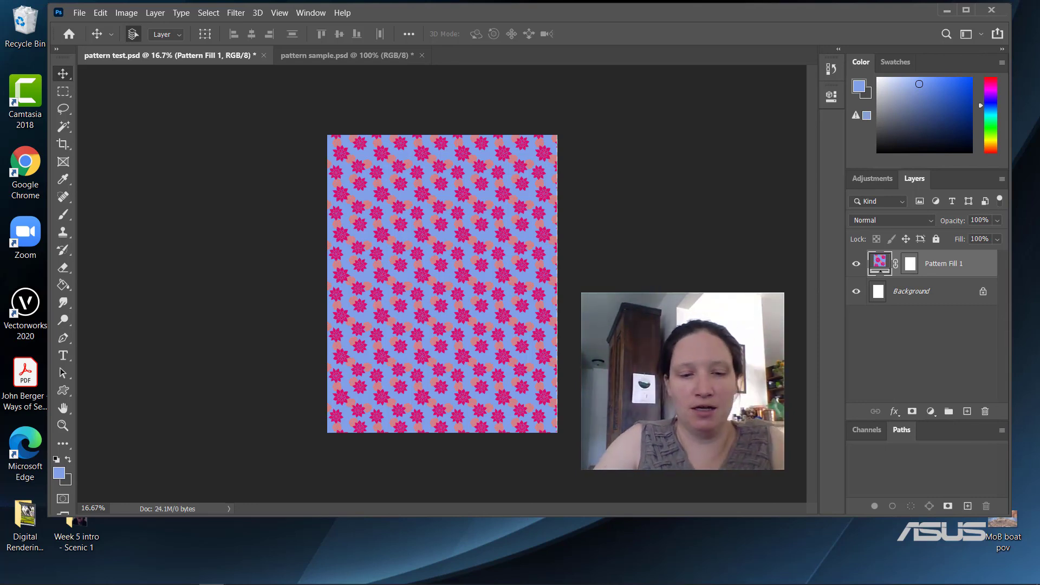
# Step: Examine the repeating flower pattern up close for seams and gaps, then return to the whole page
pyautogui.hotkey('ctrl', '+')
pyautogui.hotkey('ctrl', '+')
pyautogui.hotkey('ctrl', '+')
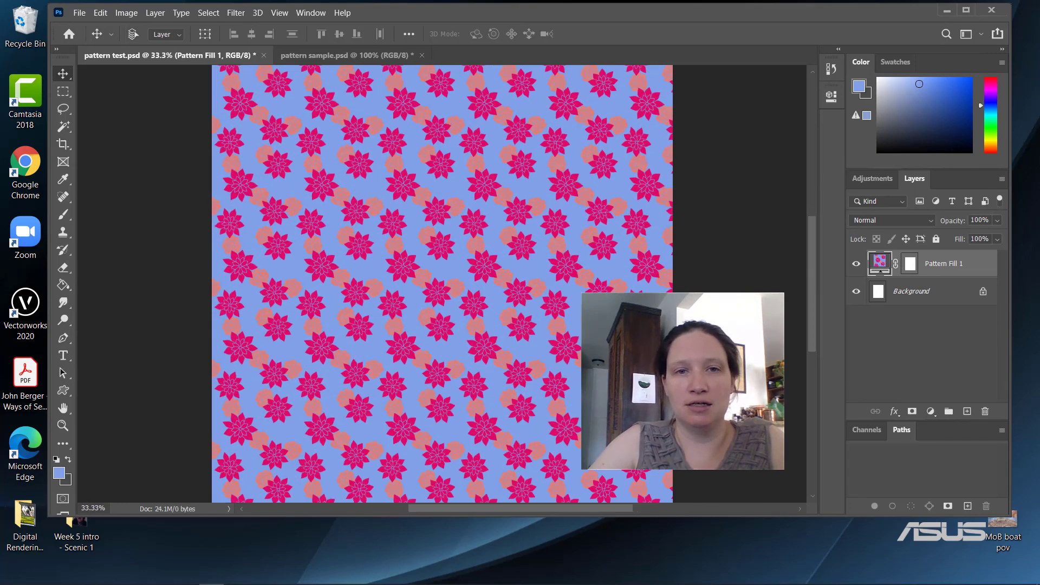
pyautogui.hotkey('ctrl', '+')
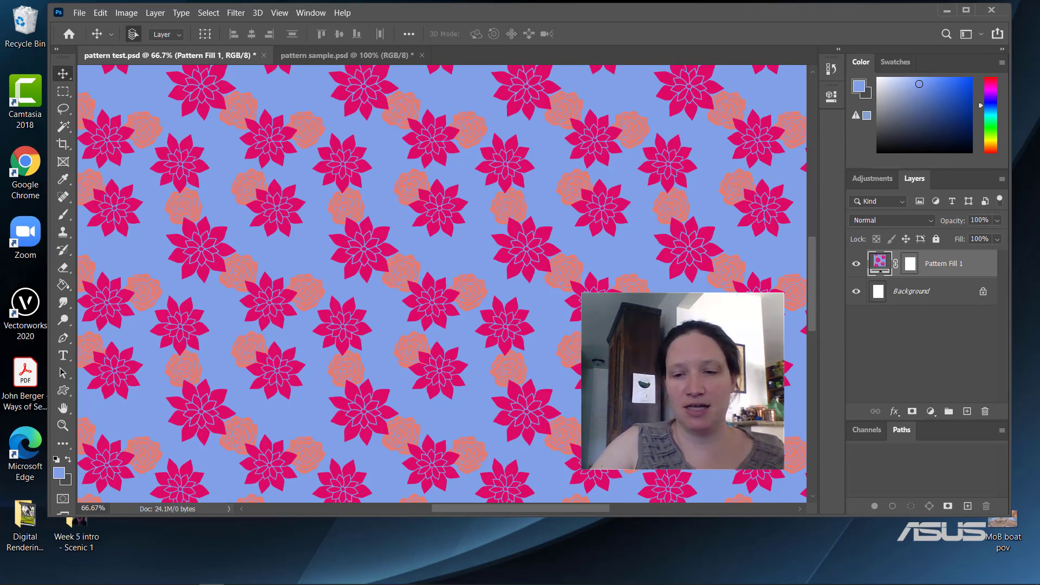
pyautogui.hotkey('ctrl', '-')
pyautogui.hotkey('ctrl', '-')
pyautogui.hotkey('ctrl', '-')
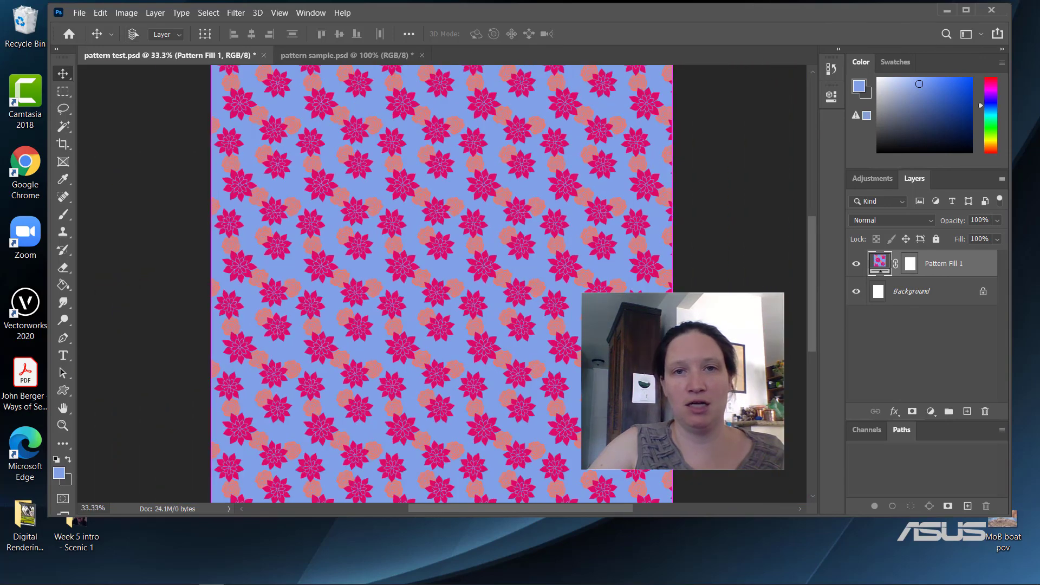
pyautogui.hotkey('ctrl', '-')
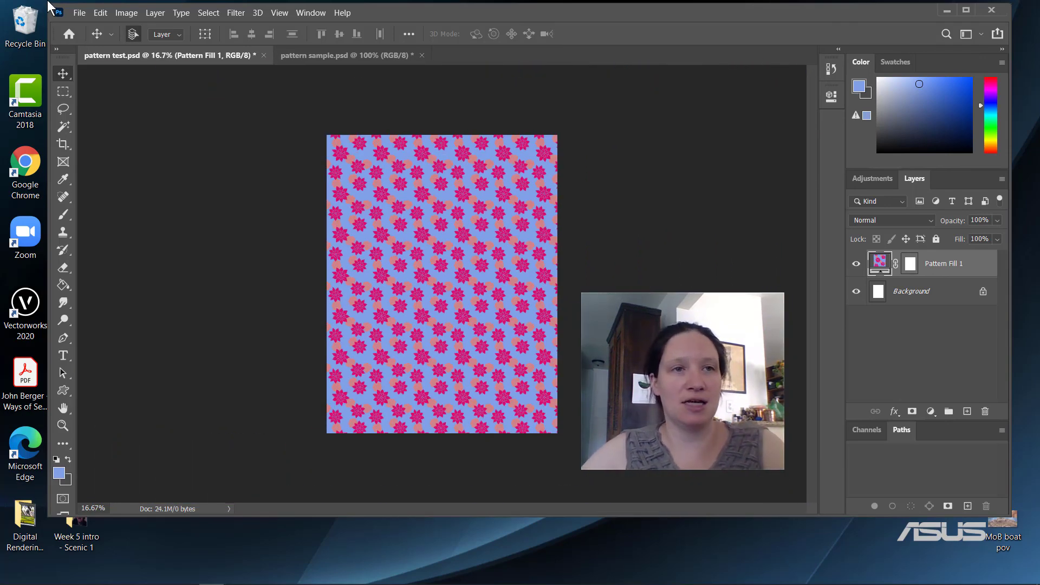
# Step: Quick-export the filled page as a PNG named "pattern sample 2" in the Digital Rendering folder
pyautogui.click(79, 19)
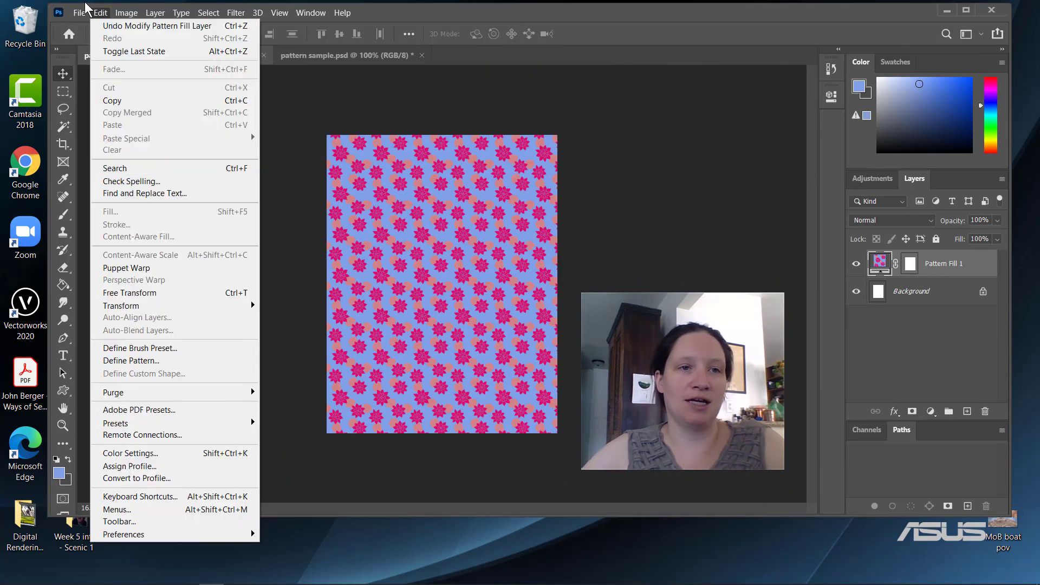
pyautogui.click(85, 14)
pyautogui.click(85, 13)
pyautogui.moveTo(128, 201)
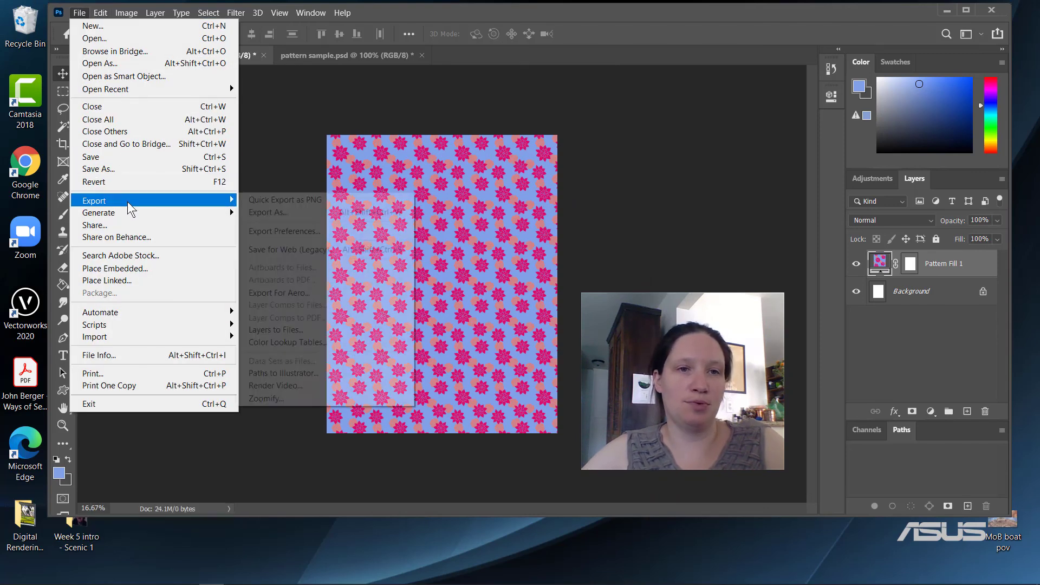
pyautogui.click(279, 201)
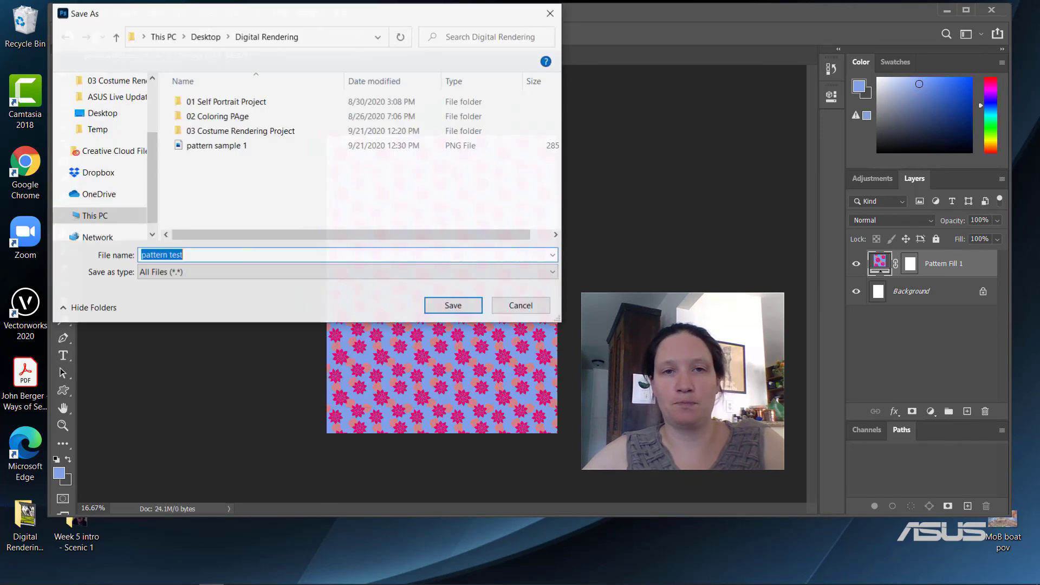
pyautogui.click(212, 147)
pyautogui.click(240, 256)
pyautogui.click(265, 256)
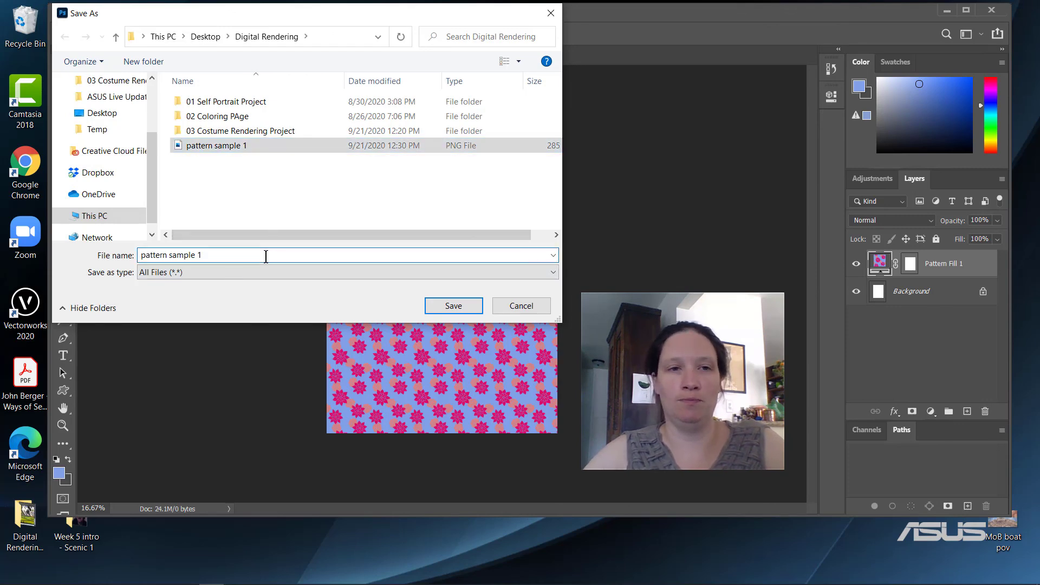
pyautogui.press('BackSpace')
pyautogui.write('2')
pyautogui.click(446, 305)
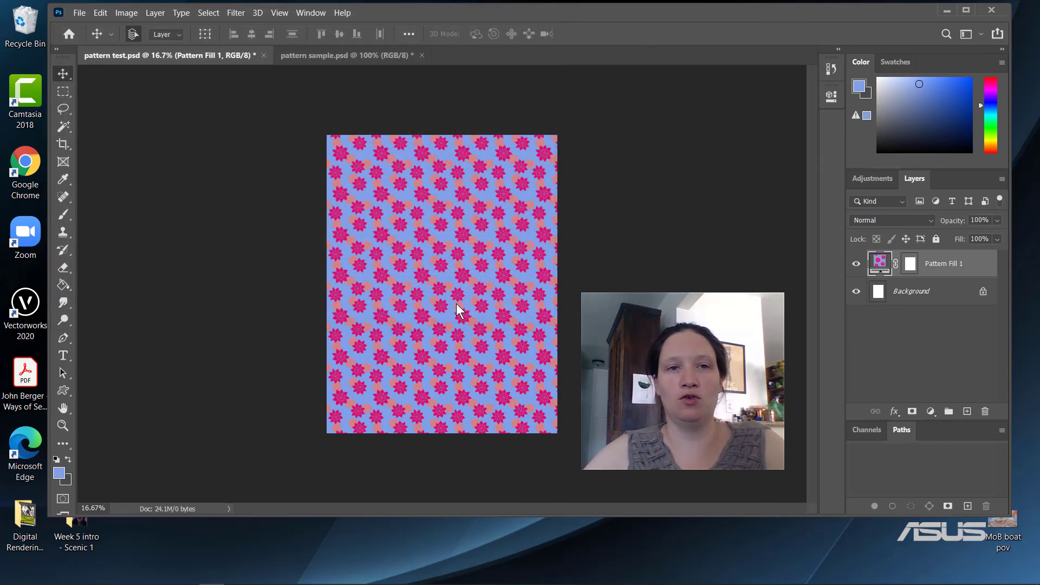